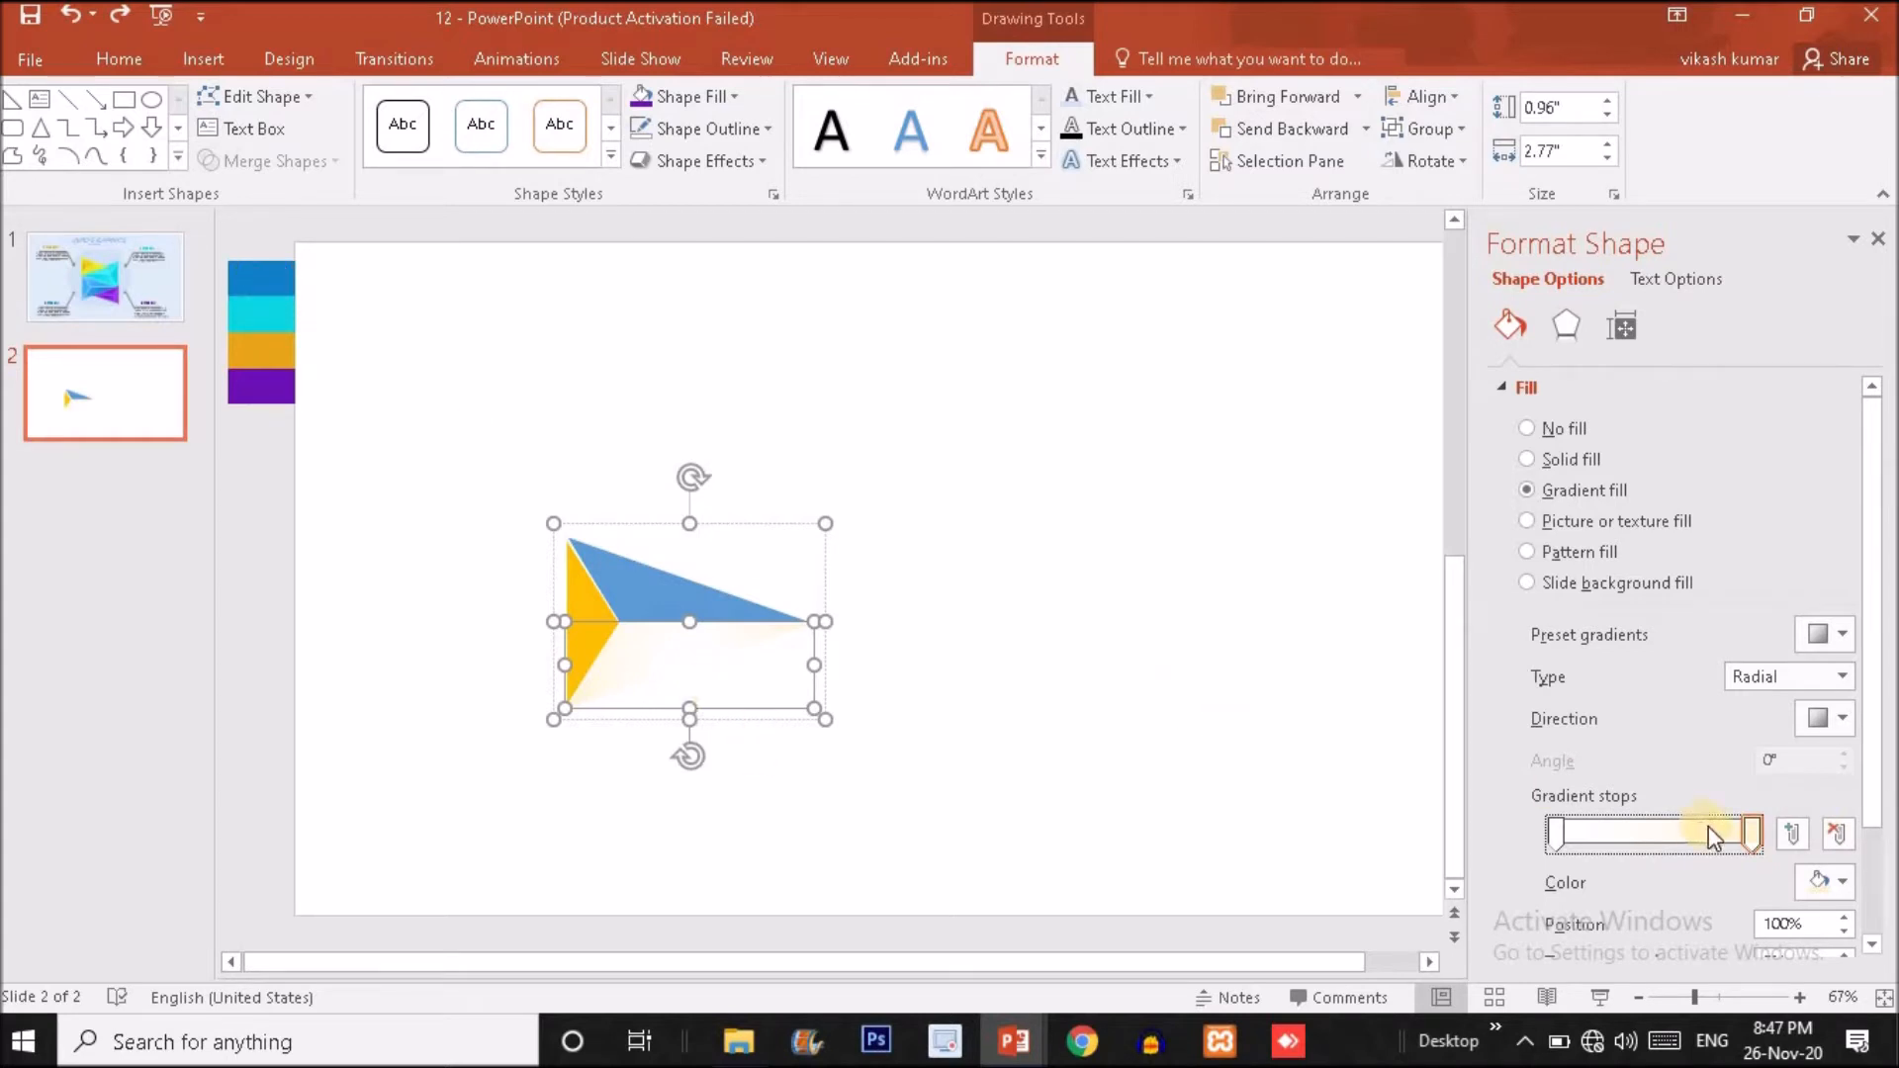
- Sample the blue swatch beside the slide as the colour of the lower facet's 100% gradient stop
click(1844, 895)
click(1780, 855)
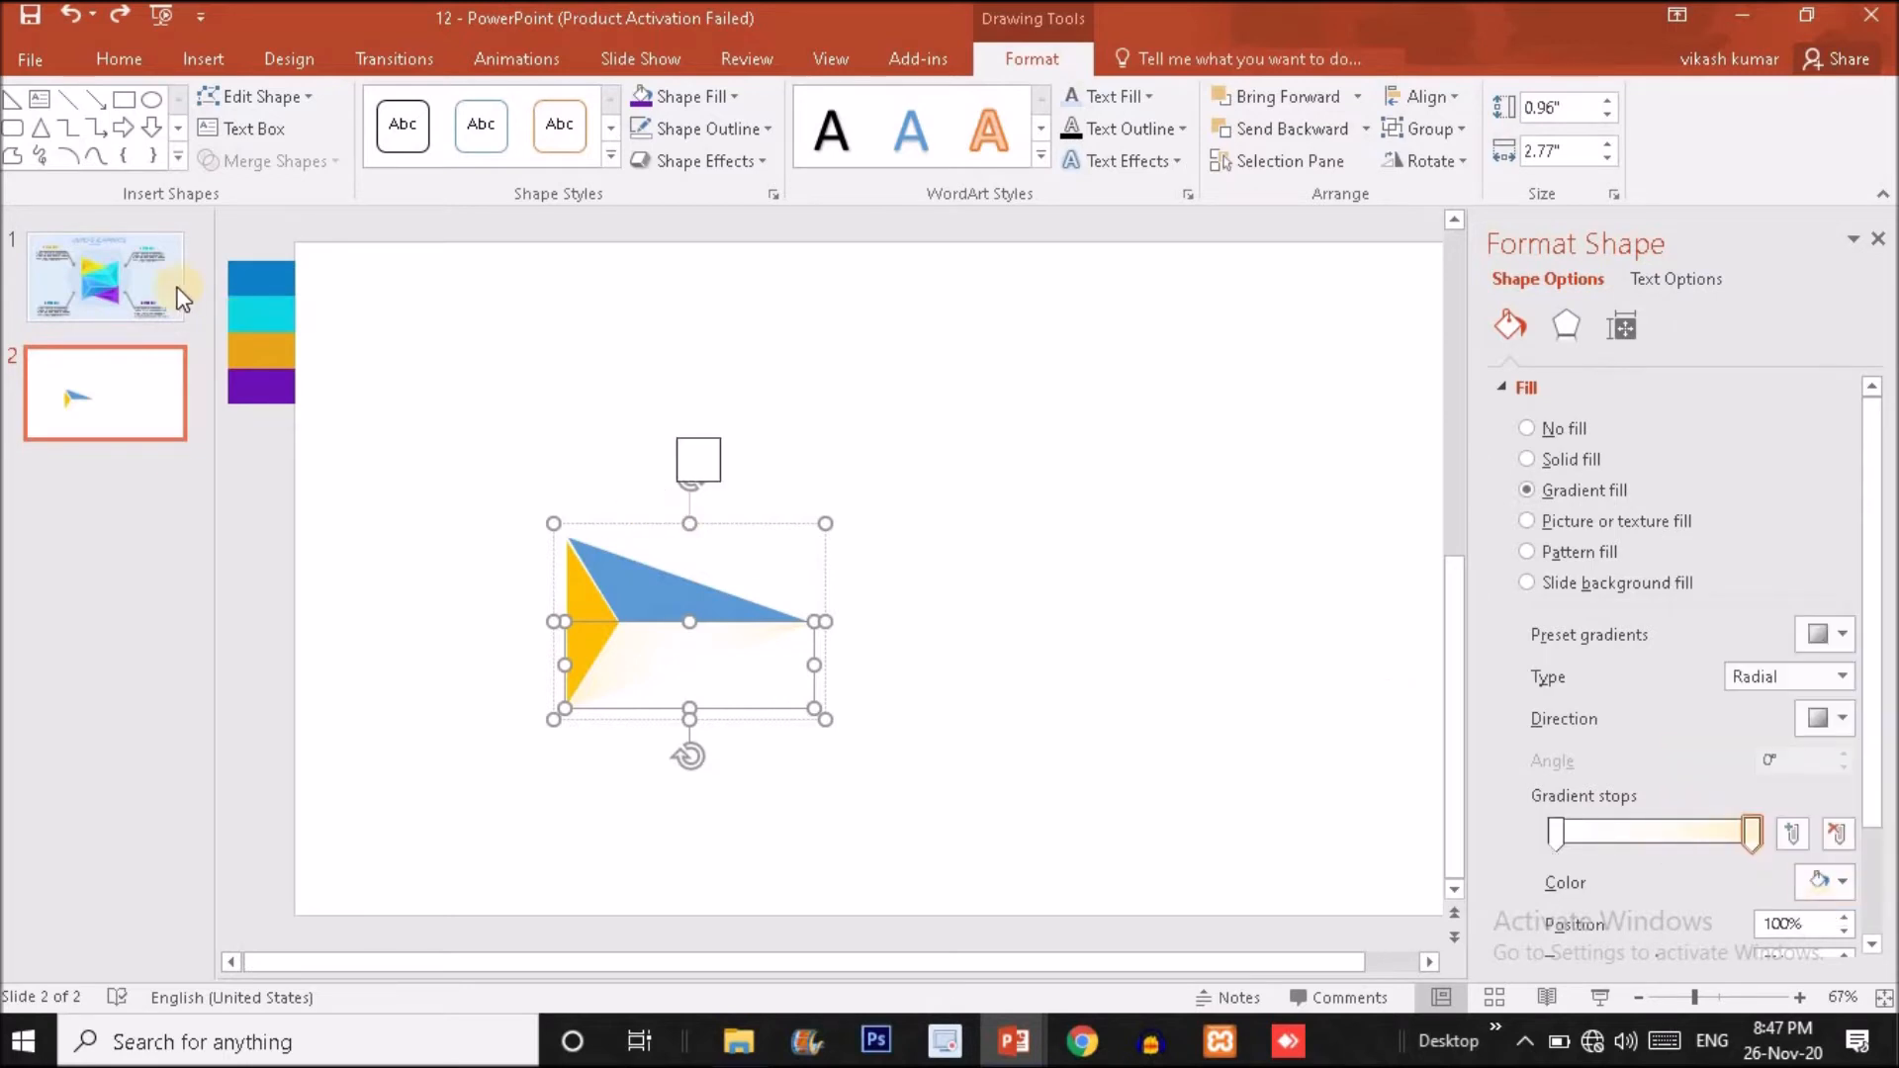
click(263, 277)
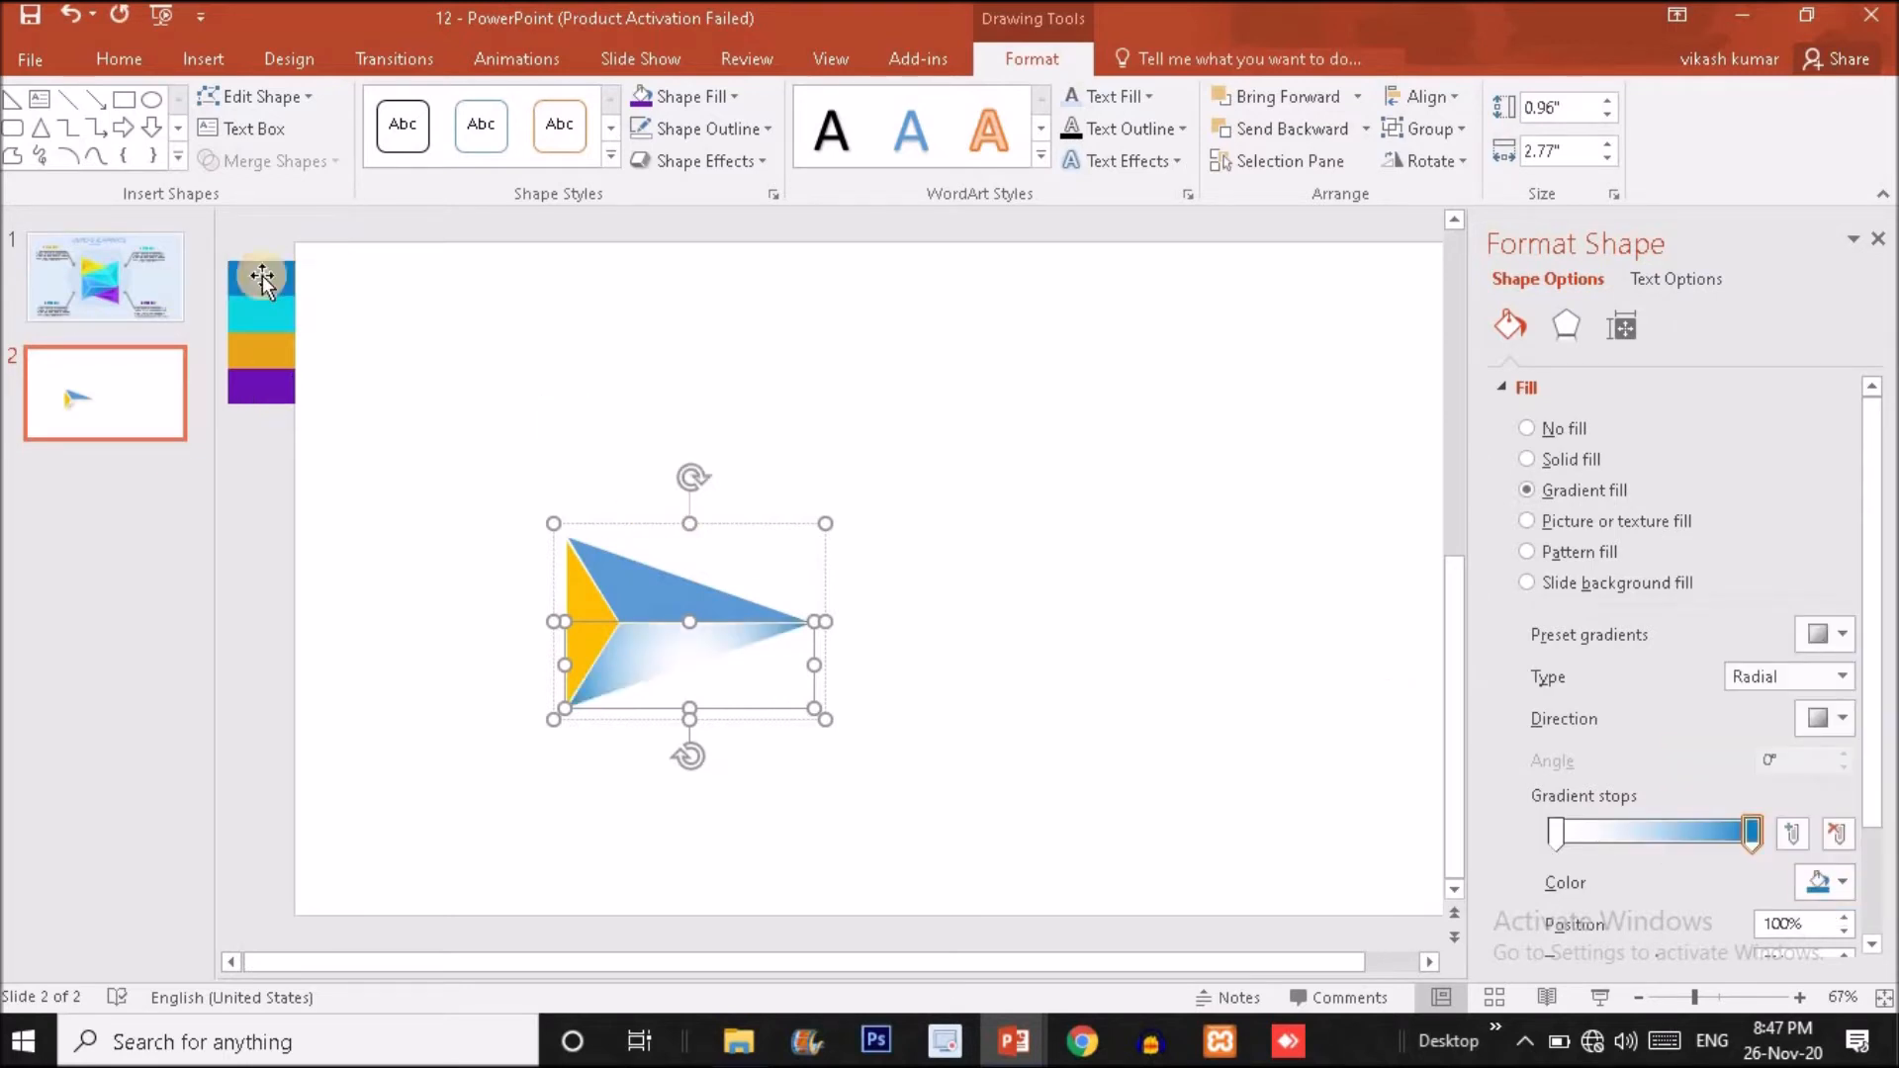
- Check the finished design on slide 1, and set the lower facet's gradient on slide 2 to Linear at an 80° angle
click(134, 299)
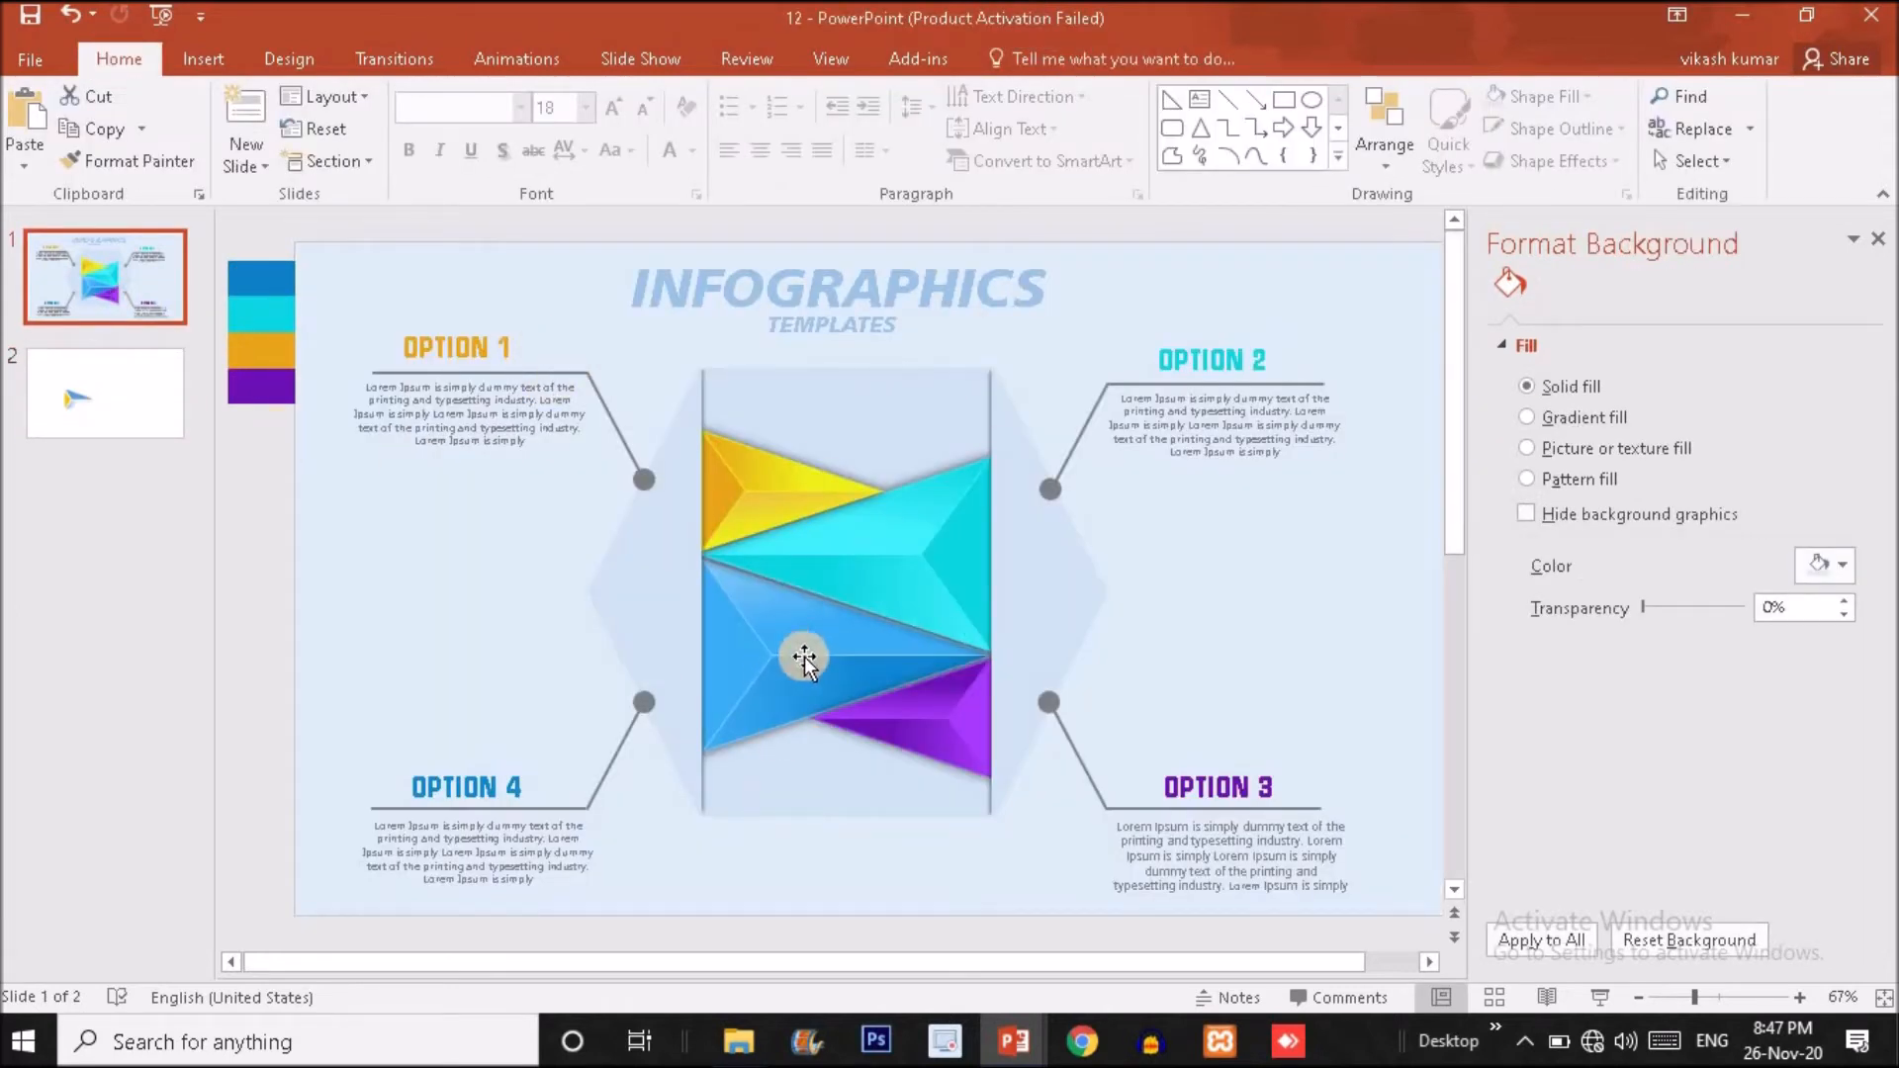
click(115, 400)
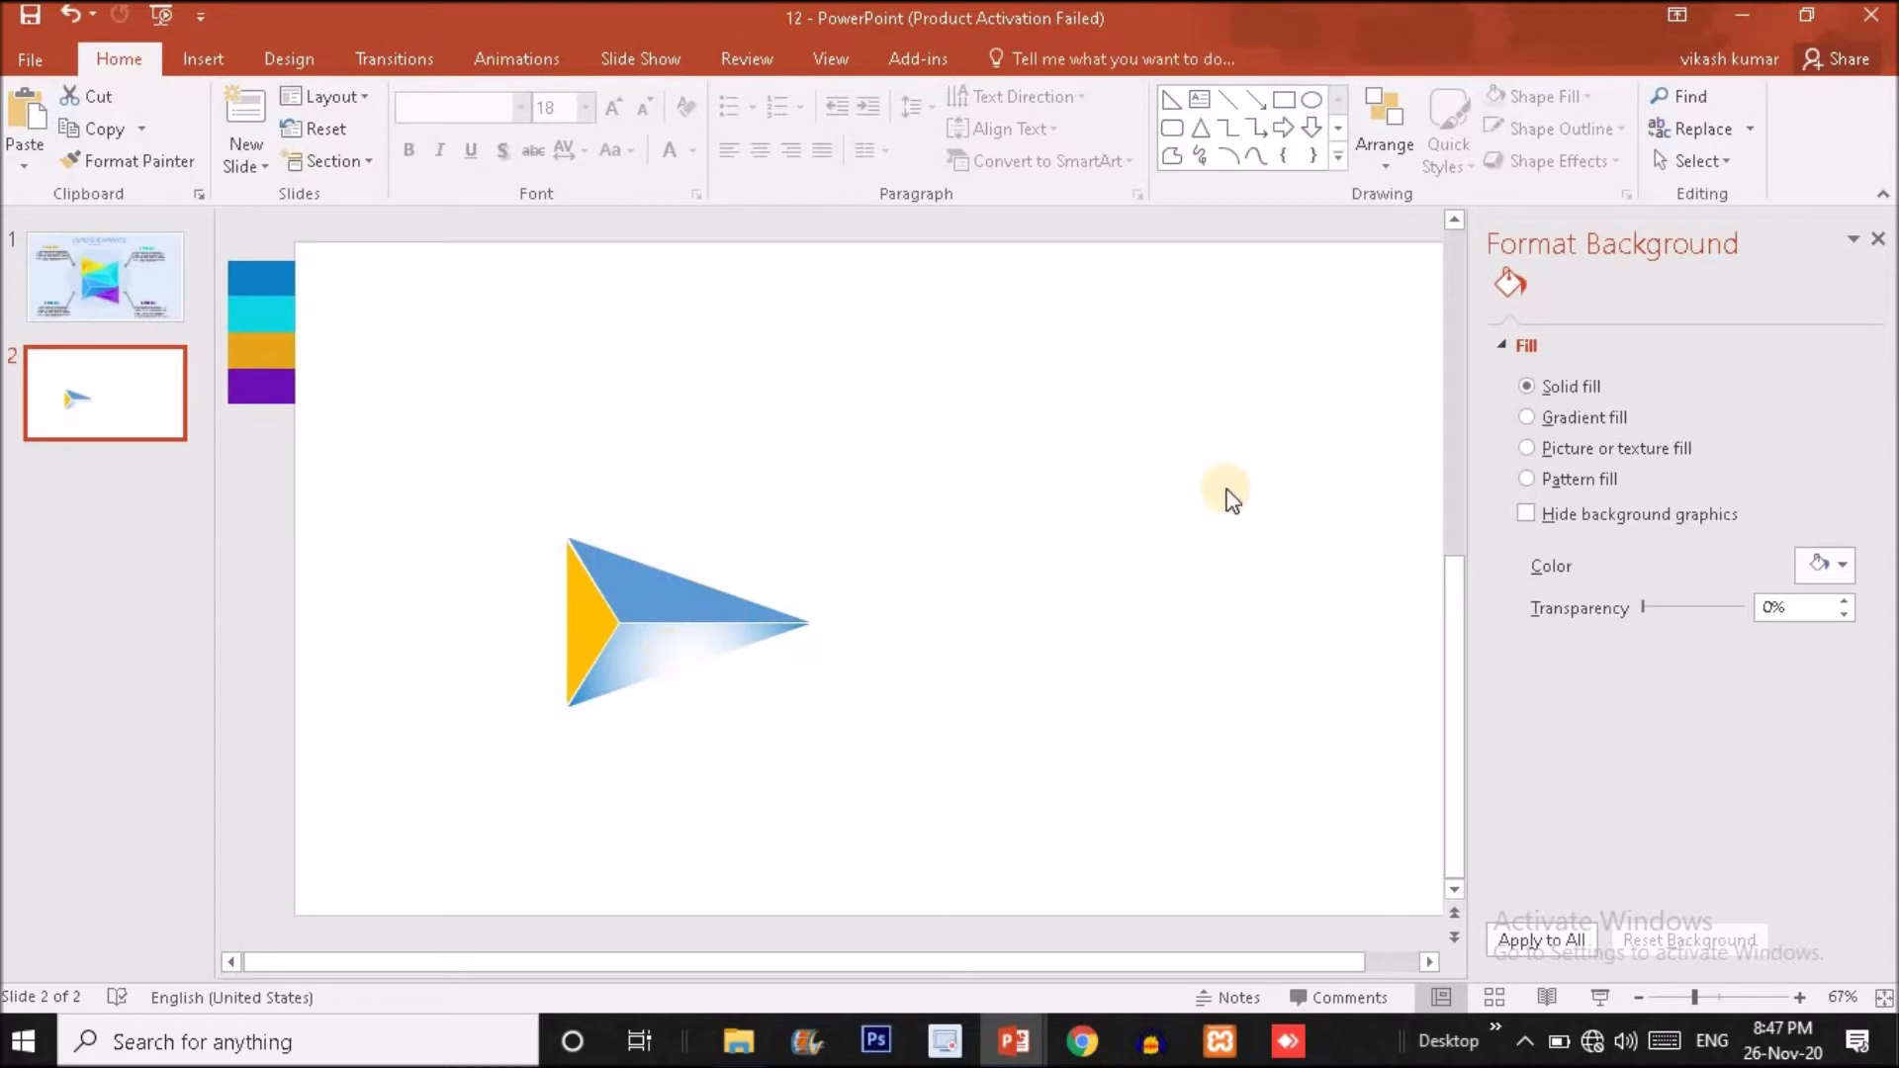
double_click(622, 661)
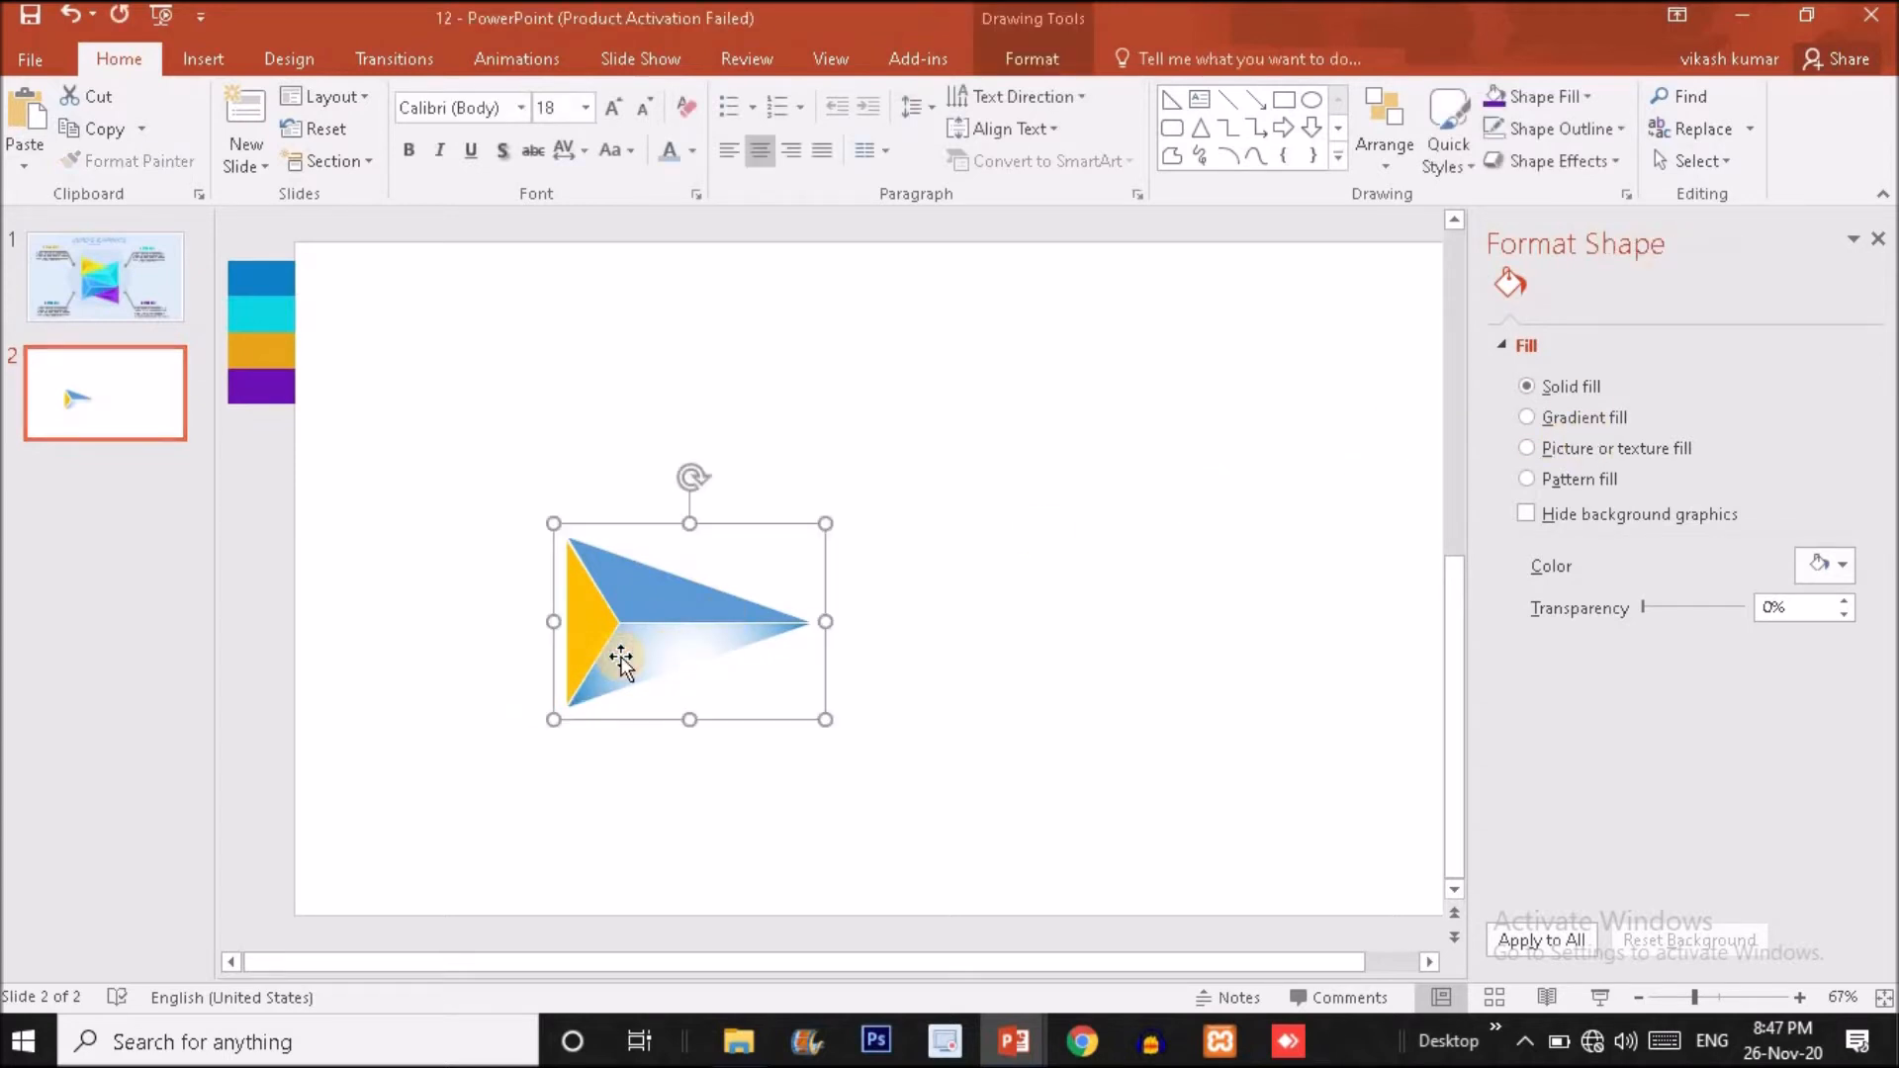
click(1583, 490)
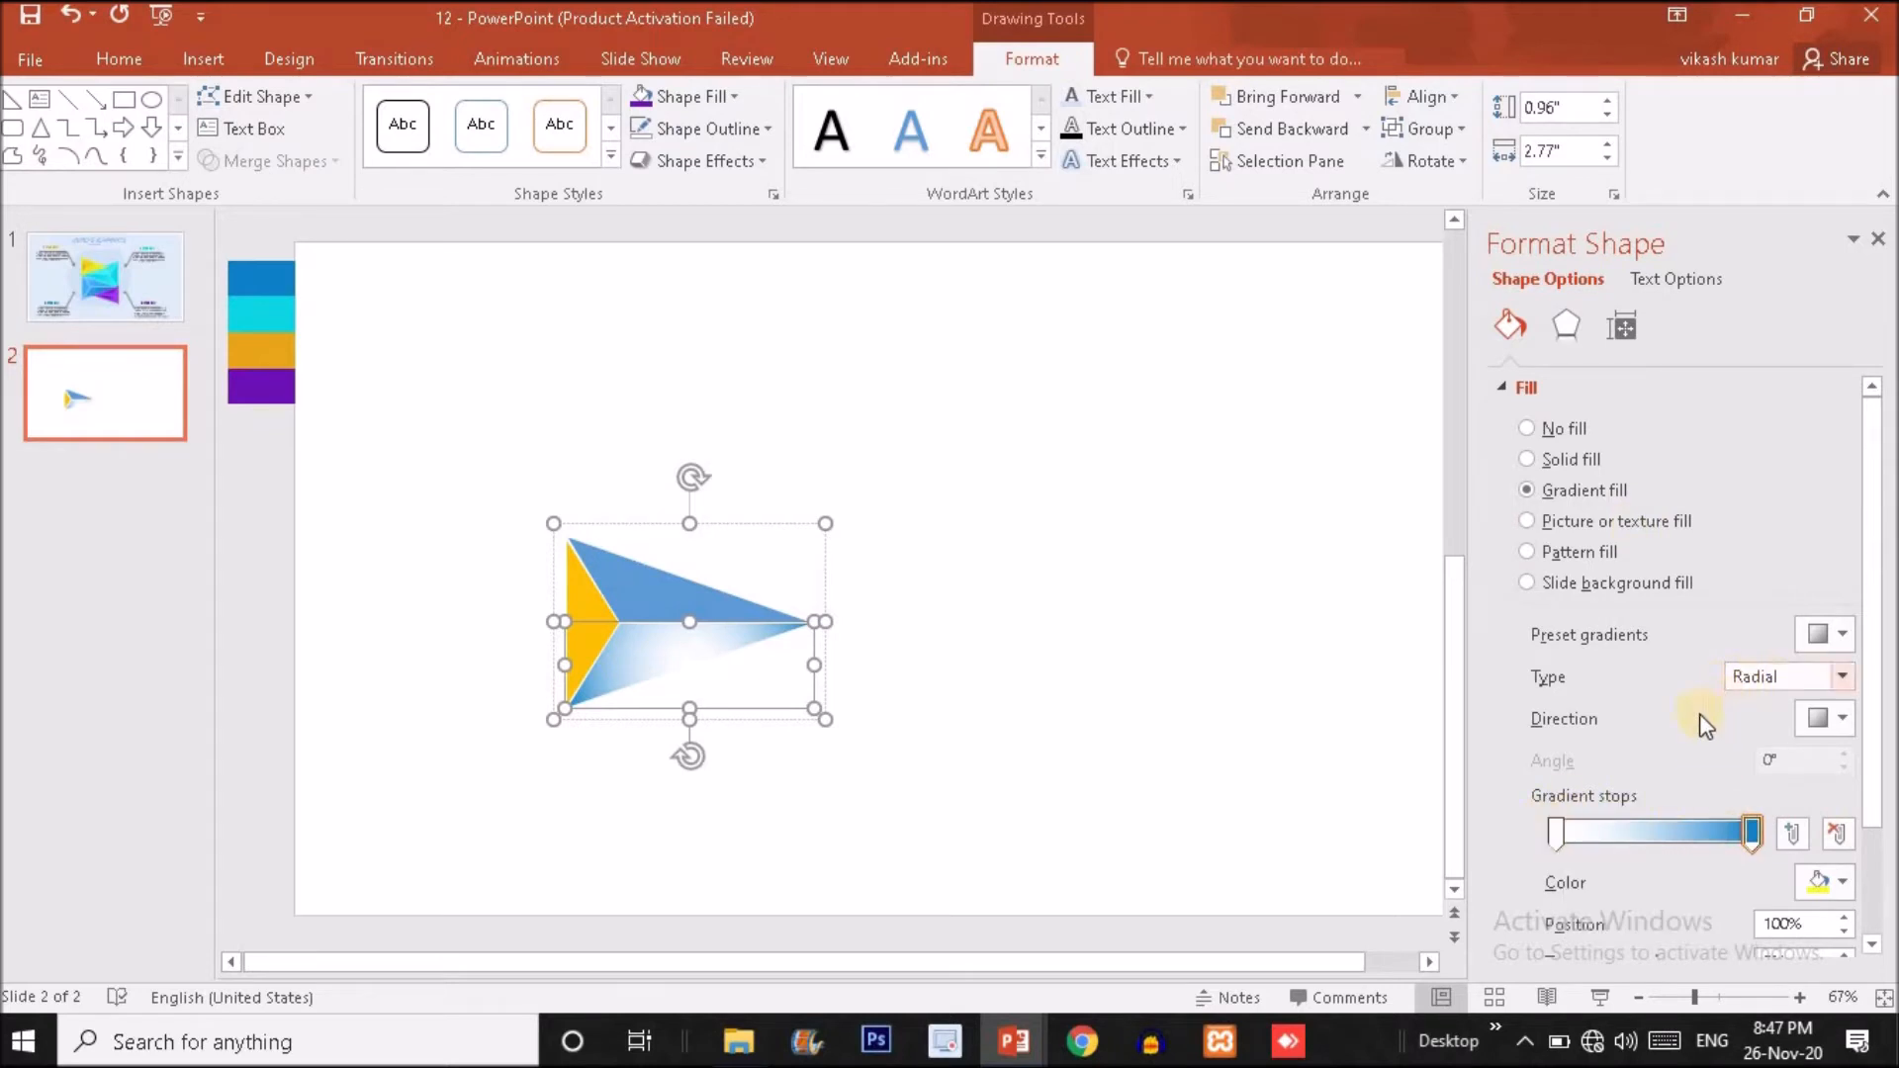
click(1825, 717)
click(1836, 684)
click(1836, 684)
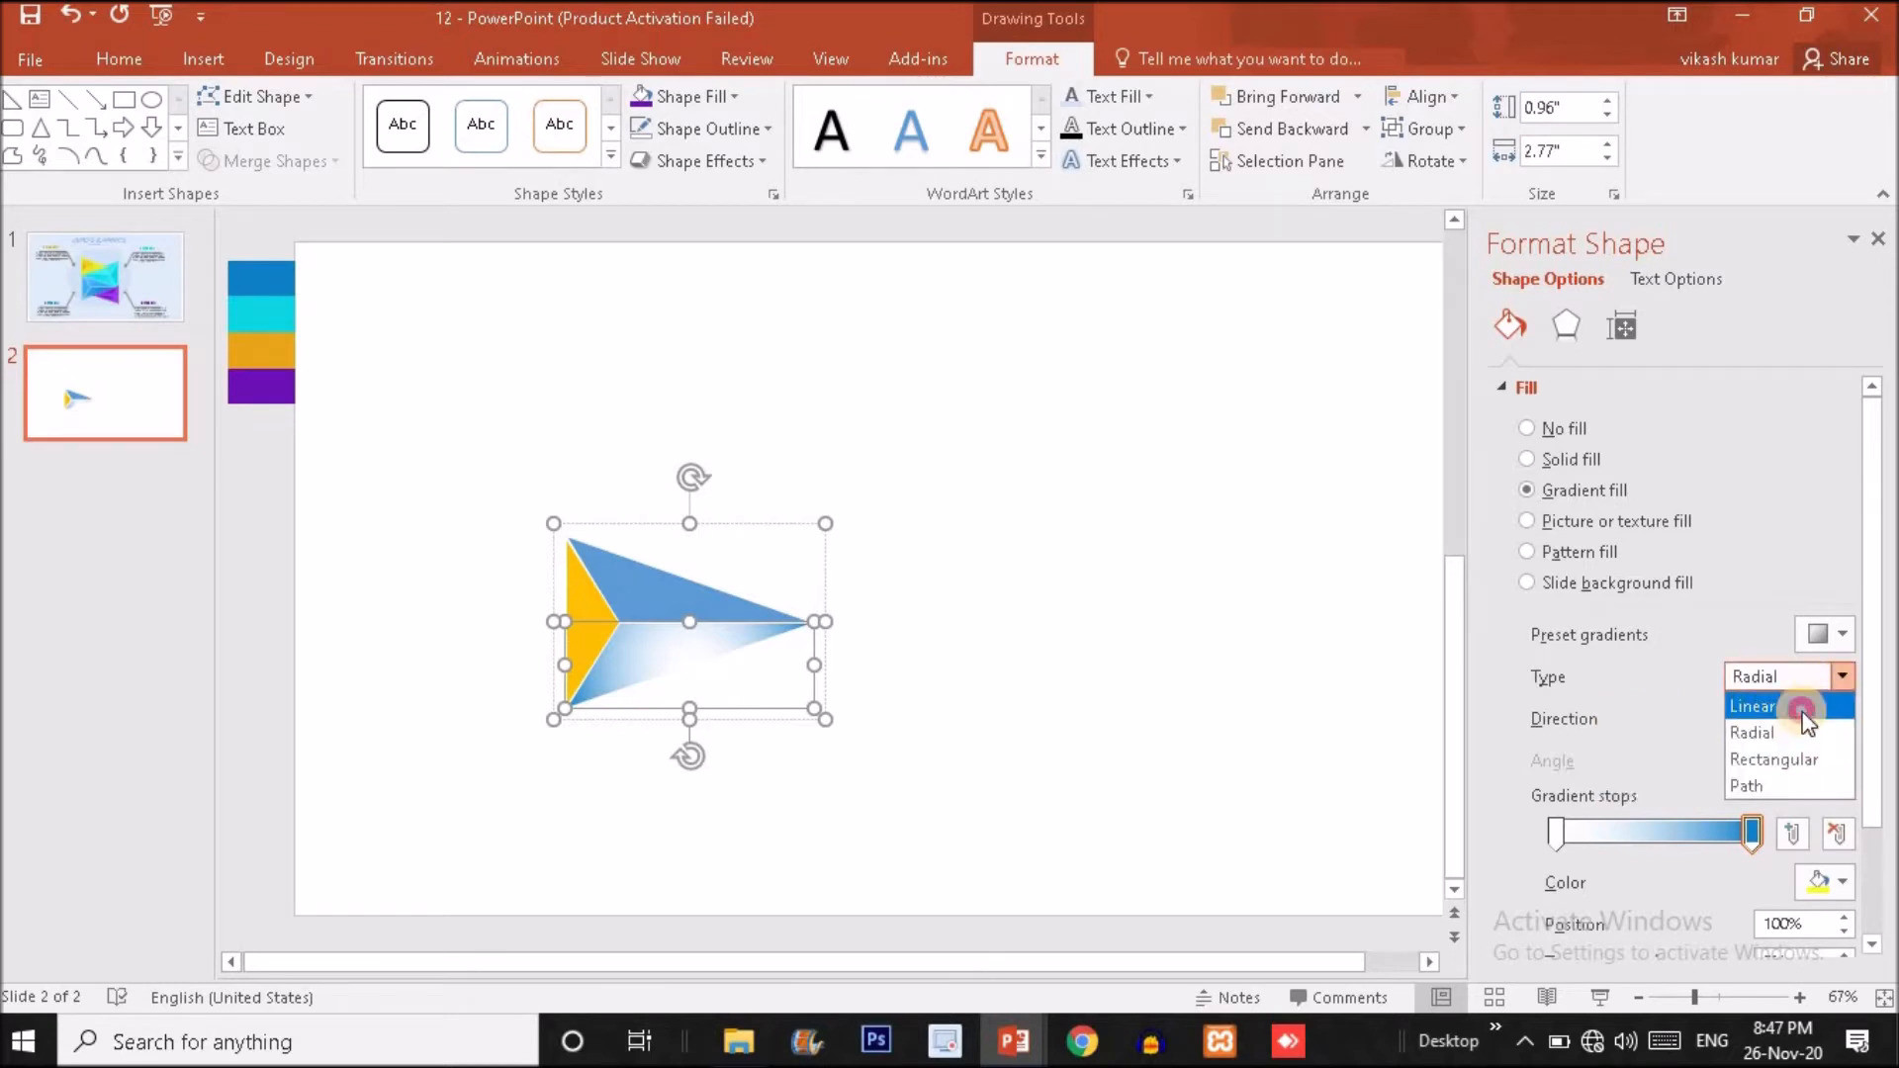
click(1801, 709)
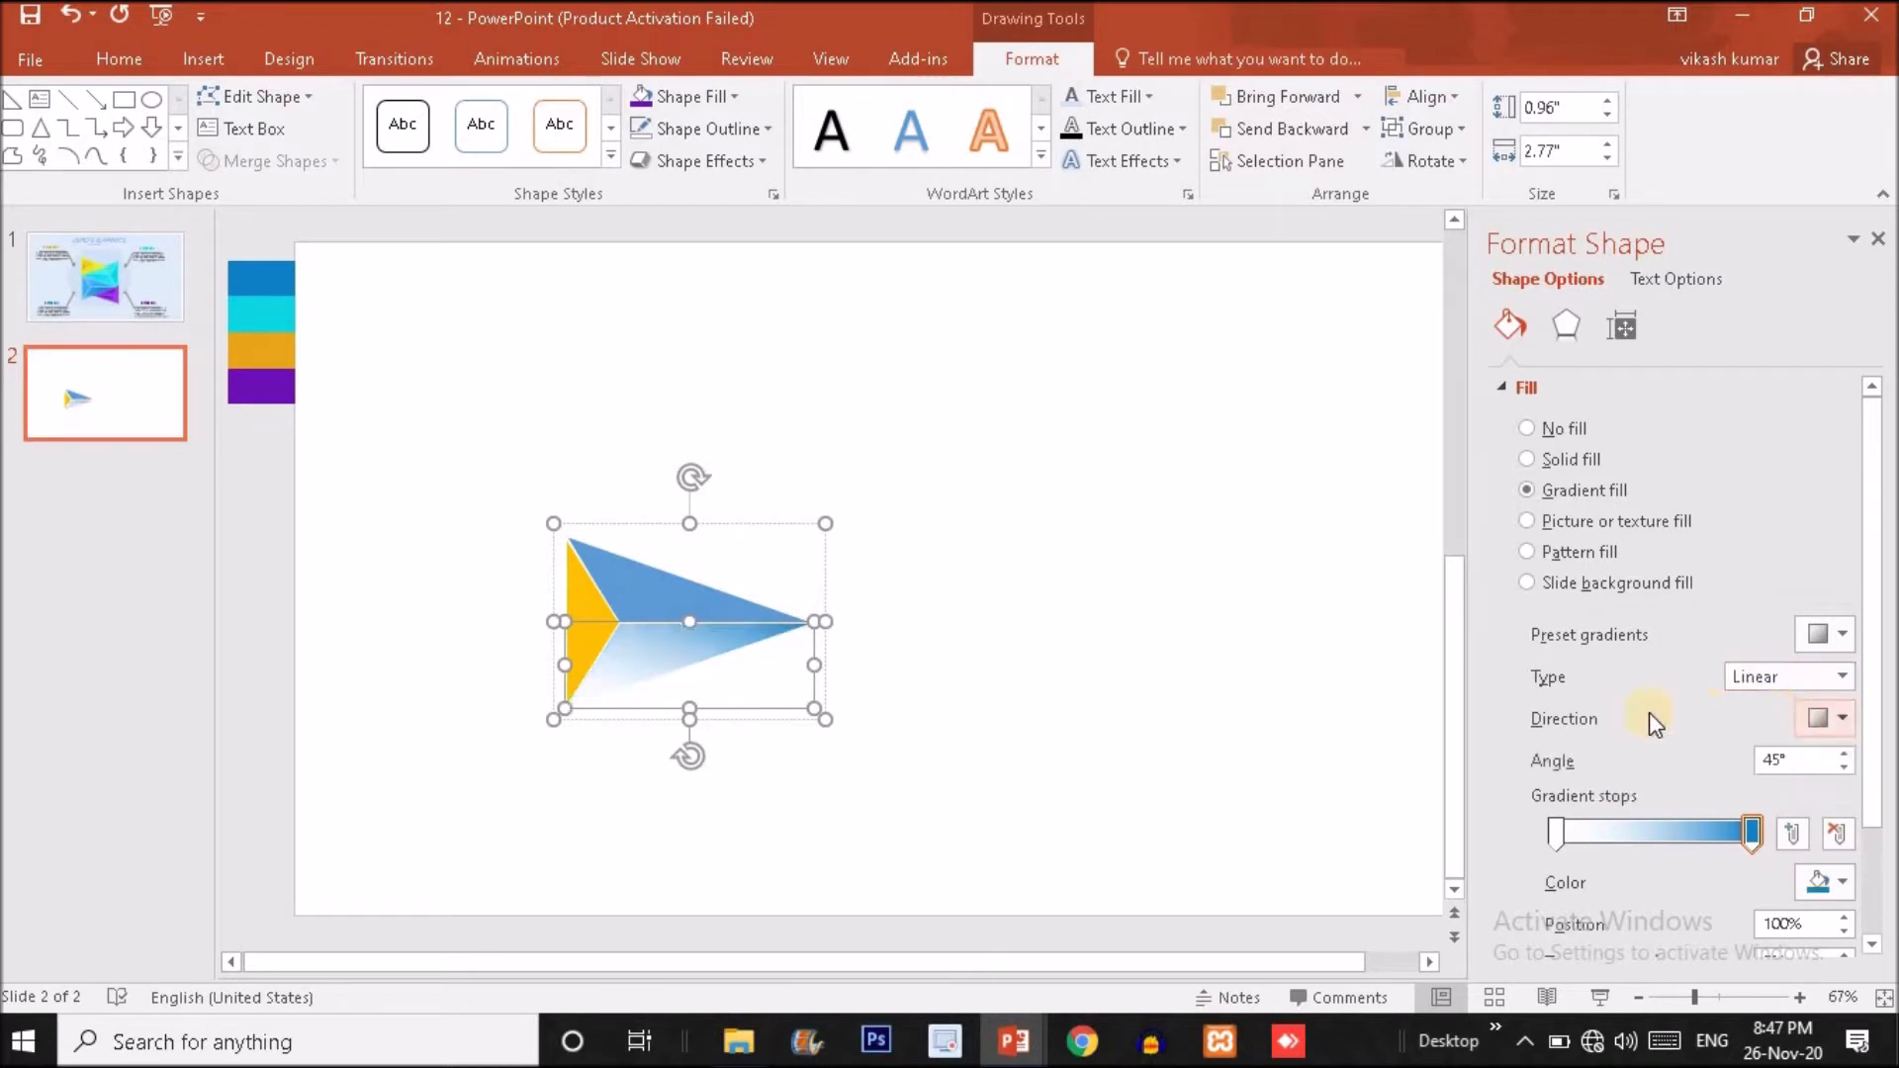
click(1832, 722)
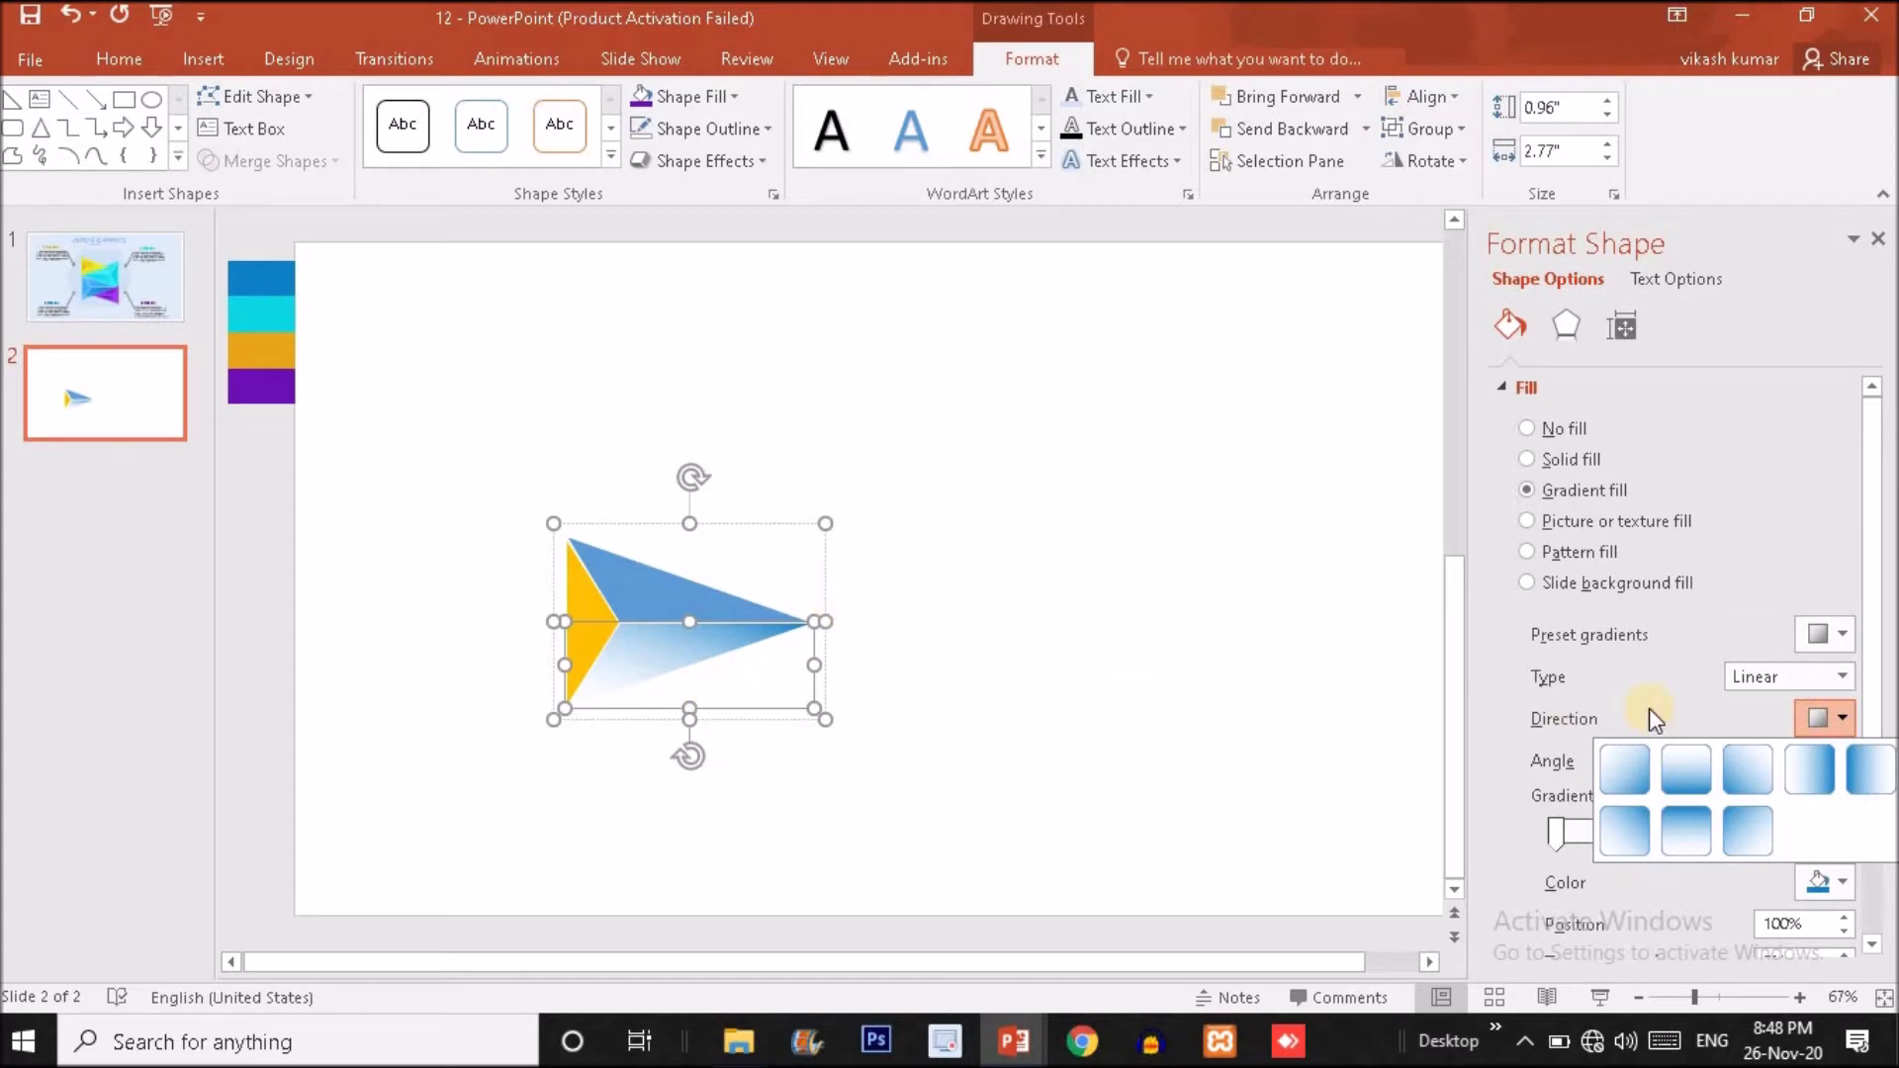
click(1727, 657)
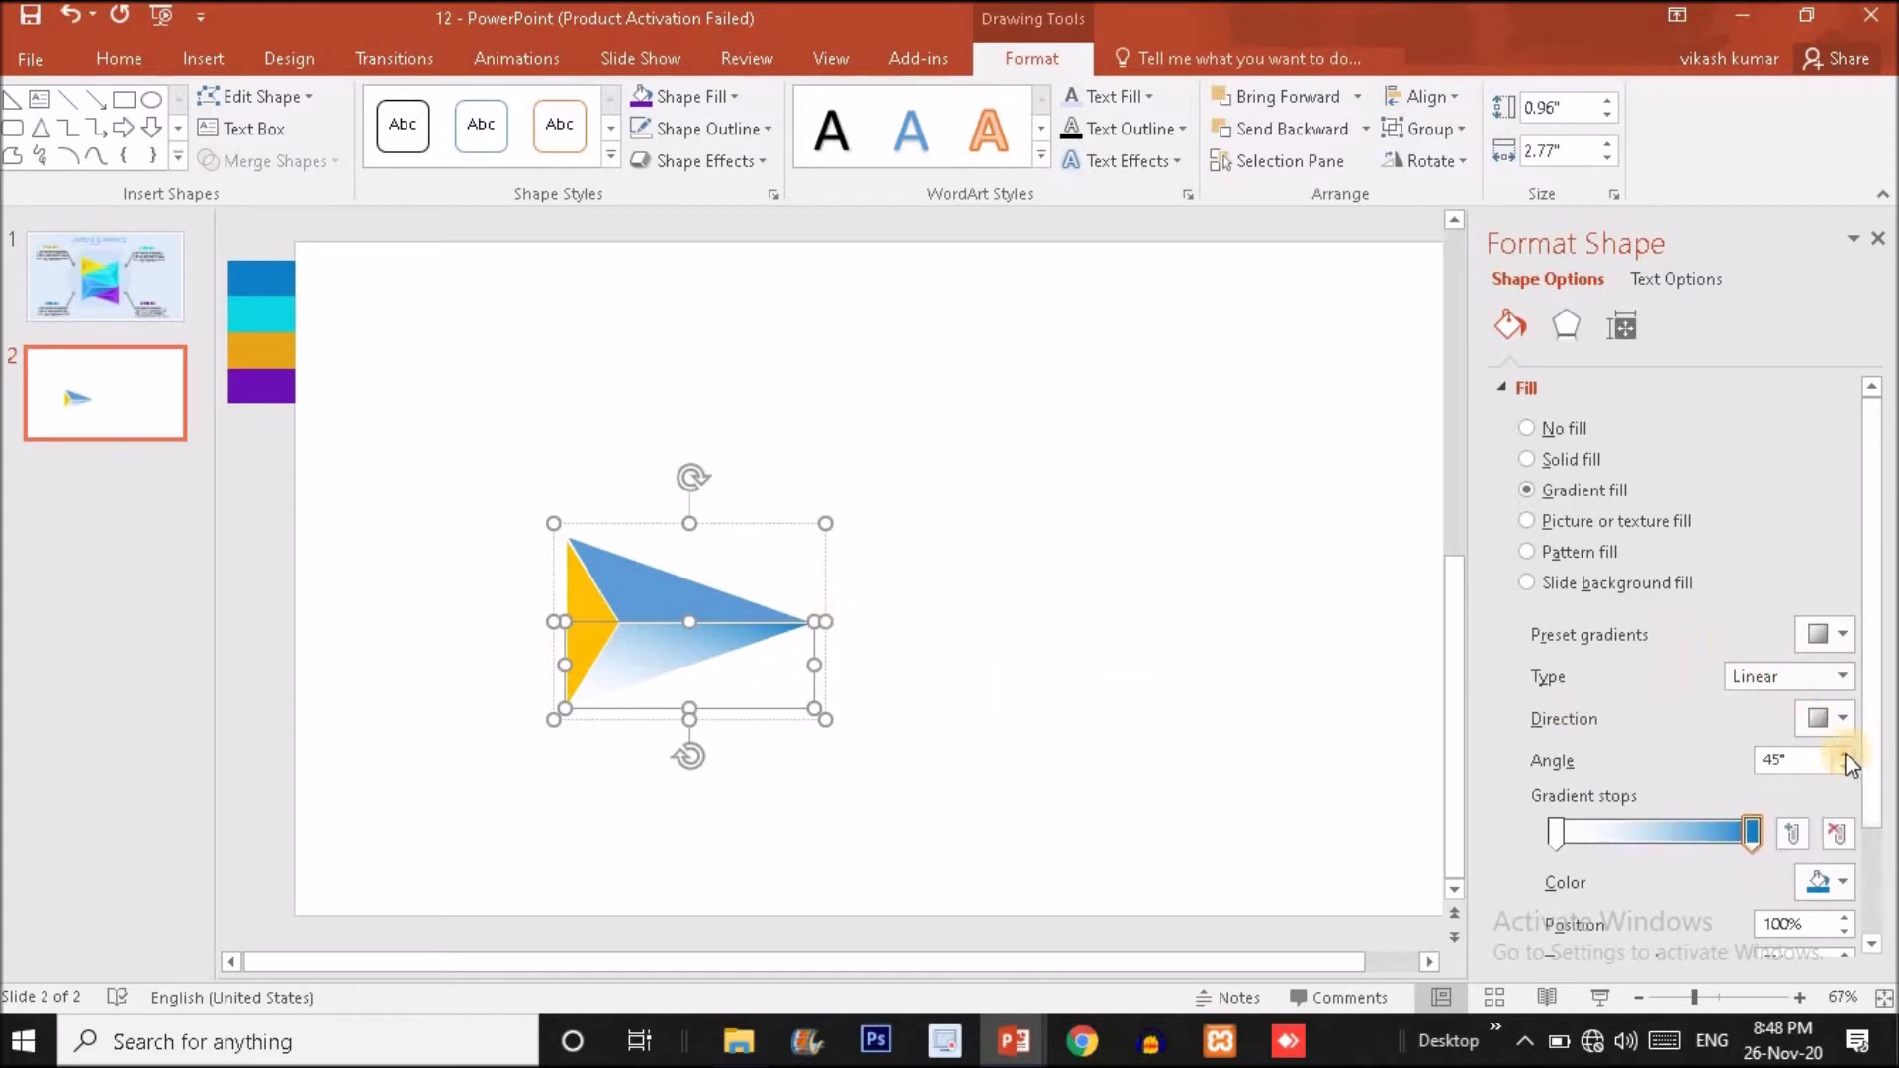
click(1846, 754)
click(1846, 754)
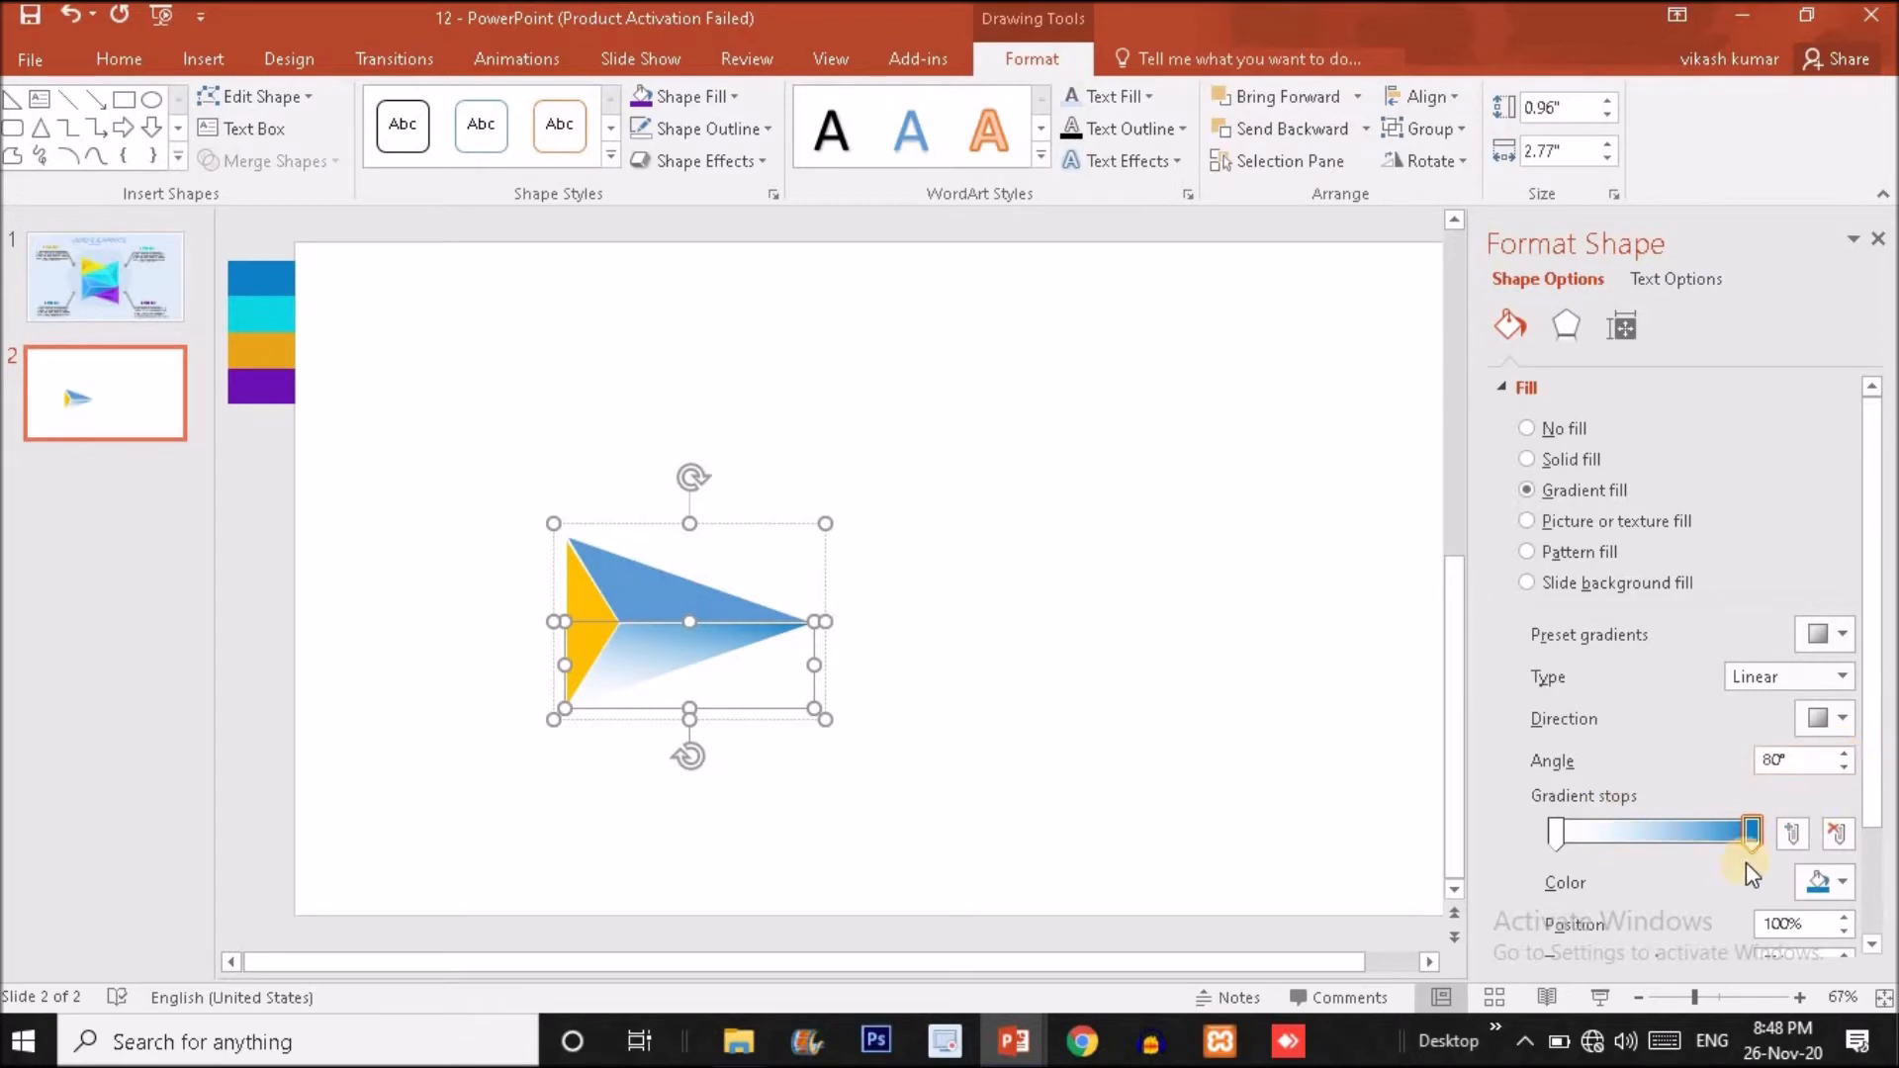
- Set the lower facet's 0% gradient stop to the recently sampled blue
click(1558, 834)
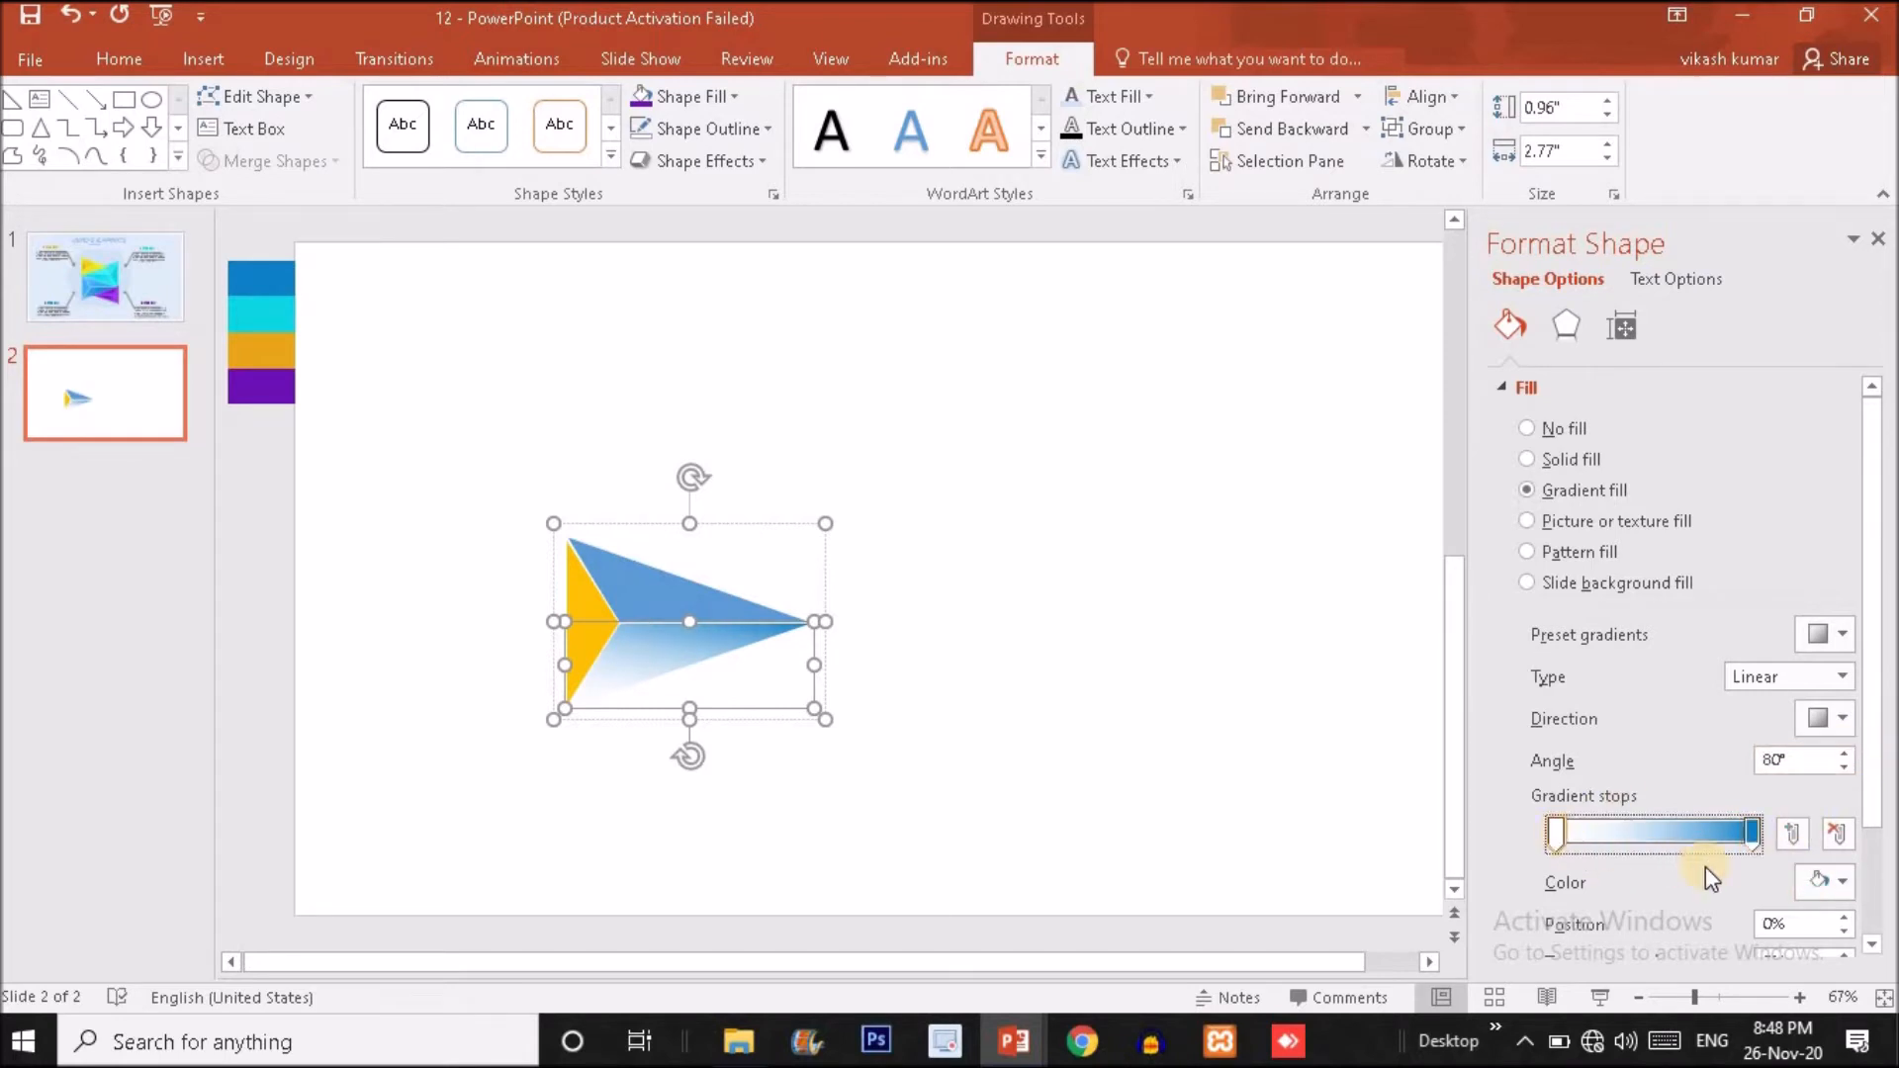
click(1842, 883)
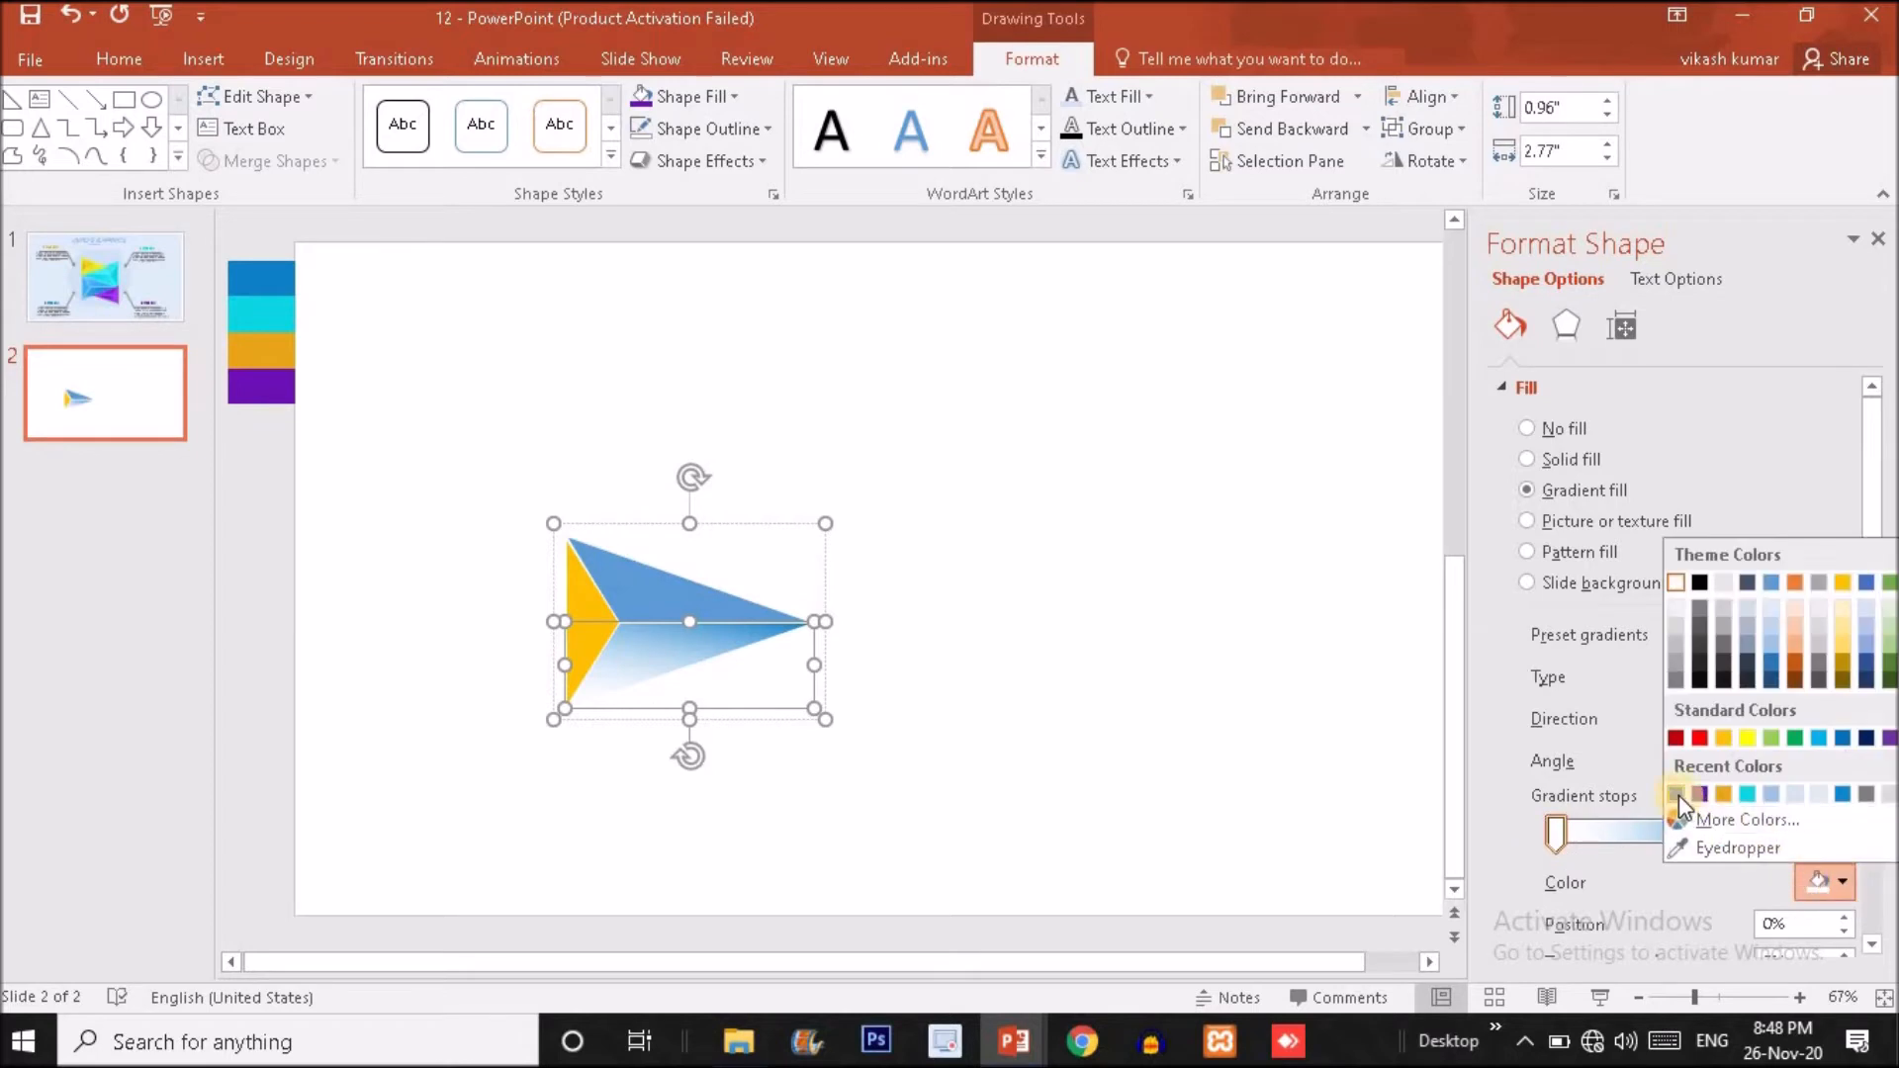
click(1677, 794)
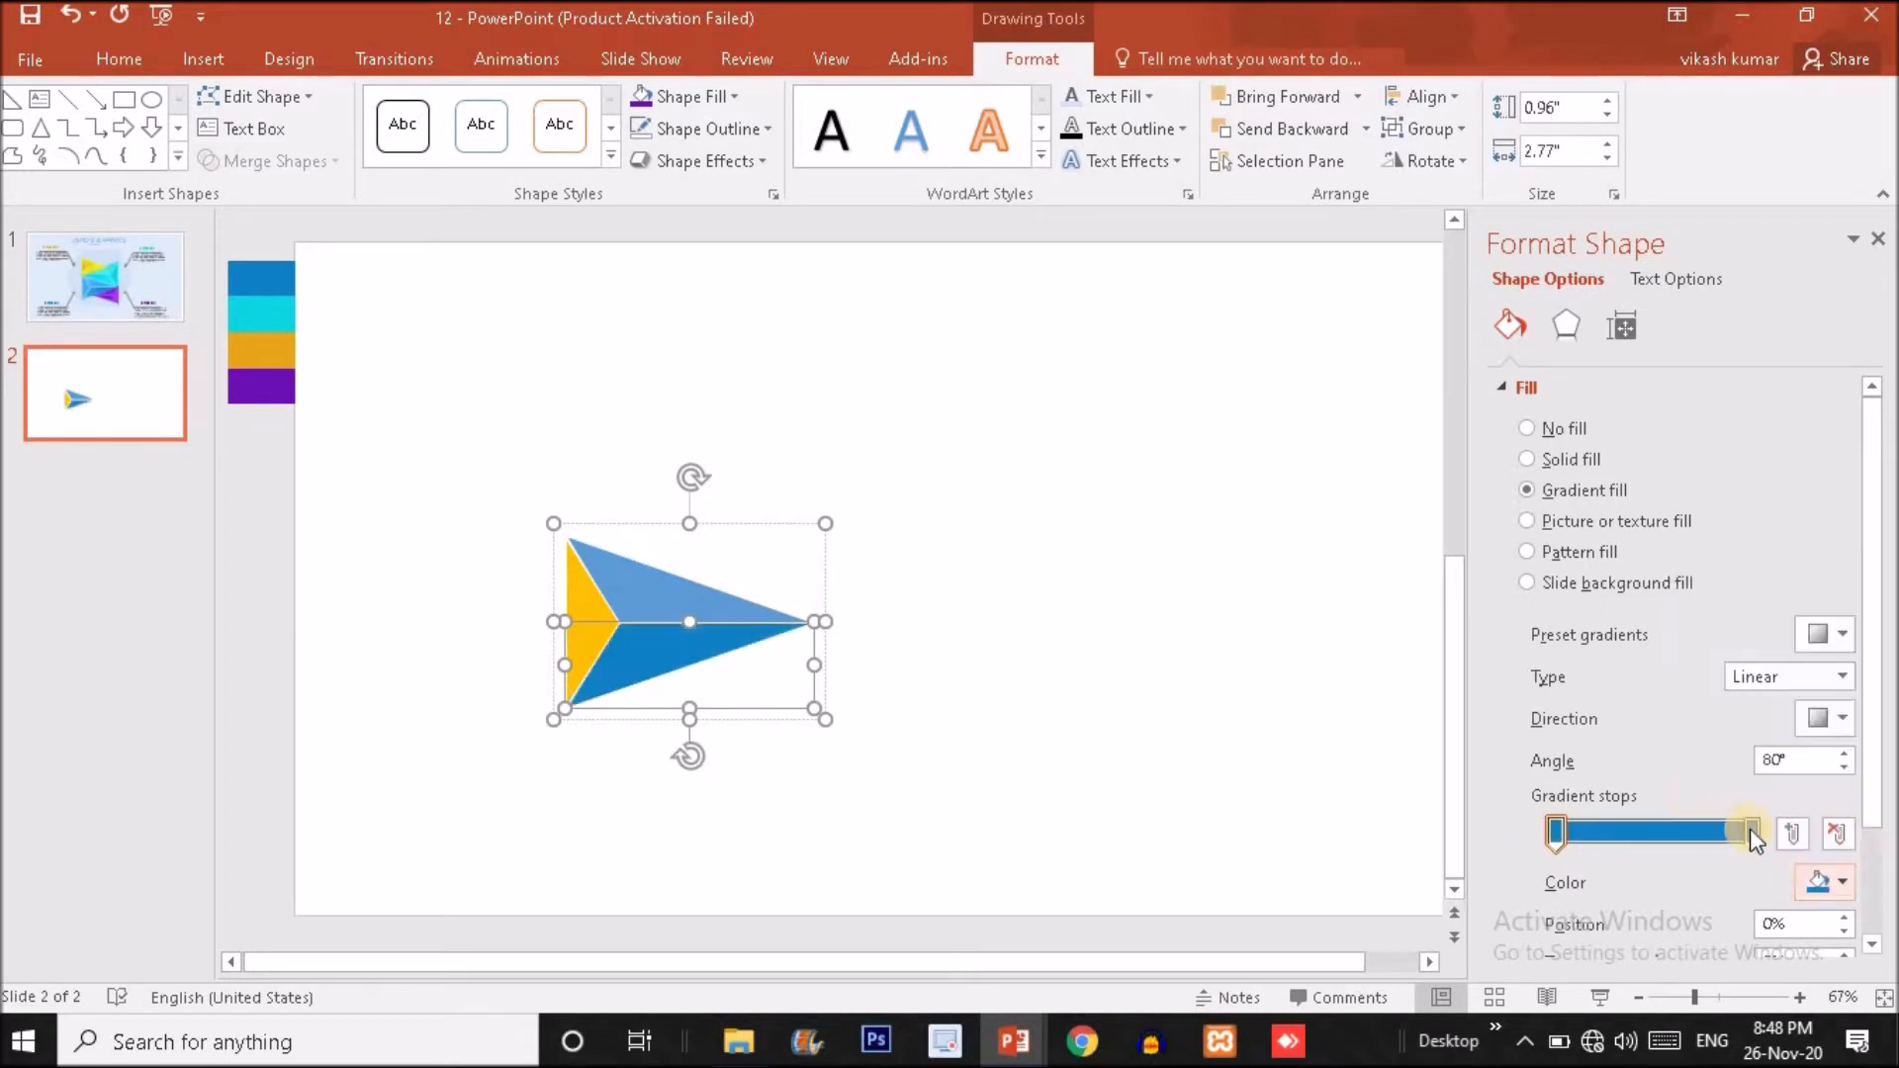
click(1828, 879)
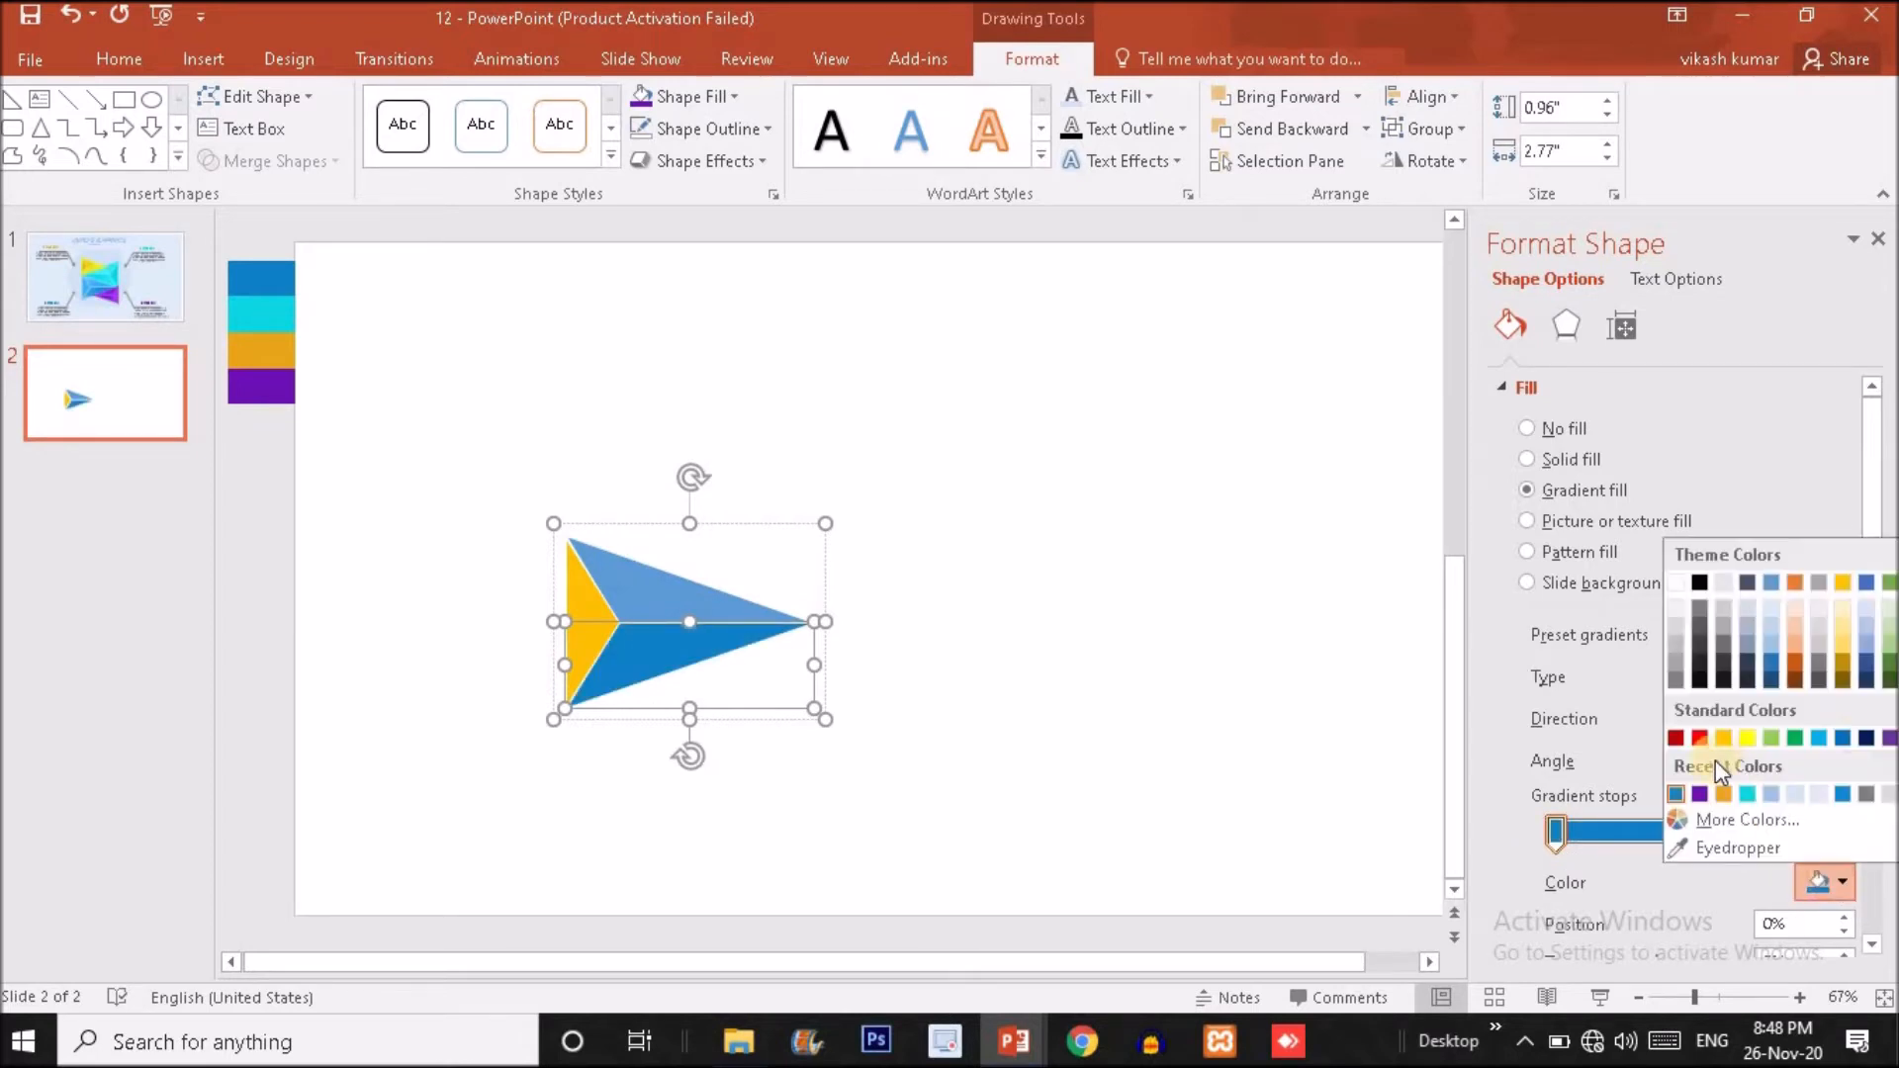
click(1736, 823)
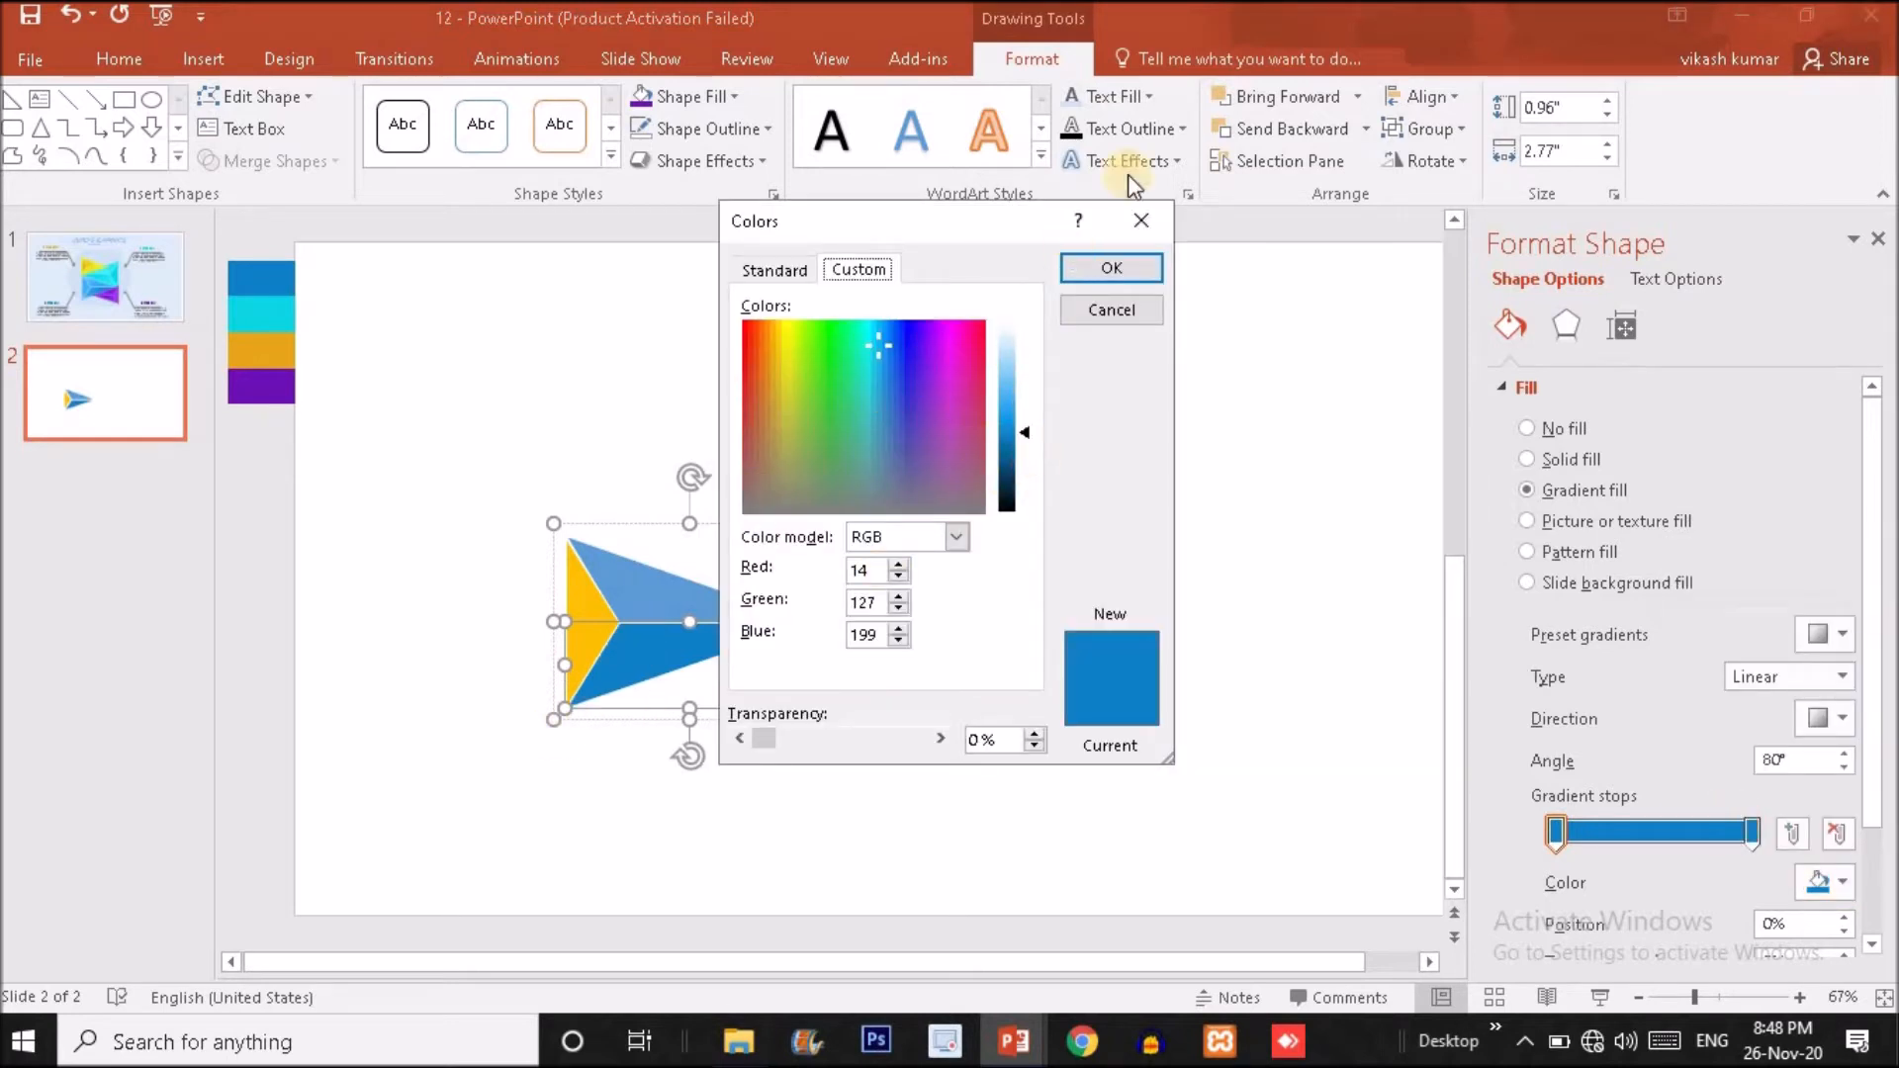
click(1140, 222)
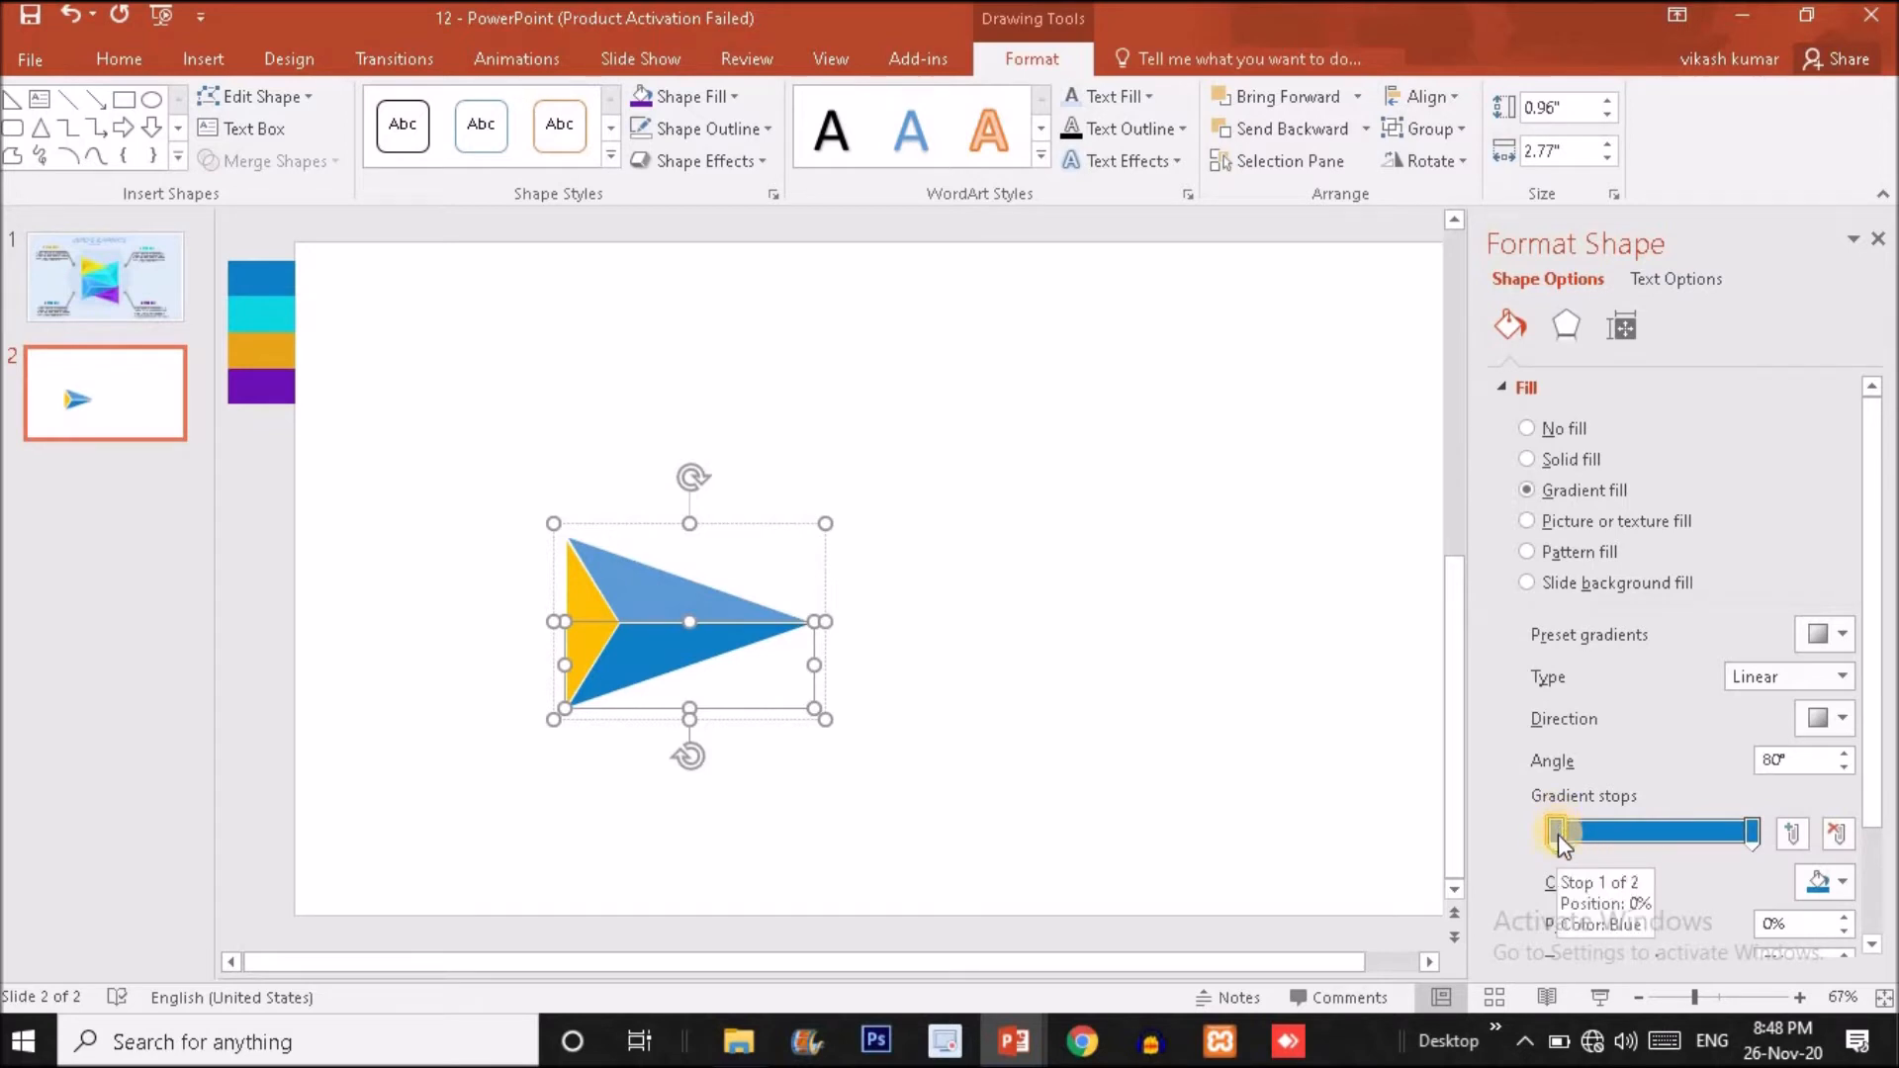
- Lighten the lower facet's 0% gradient stop to the custom colour RGB 108, 192, 244
click(1825, 880)
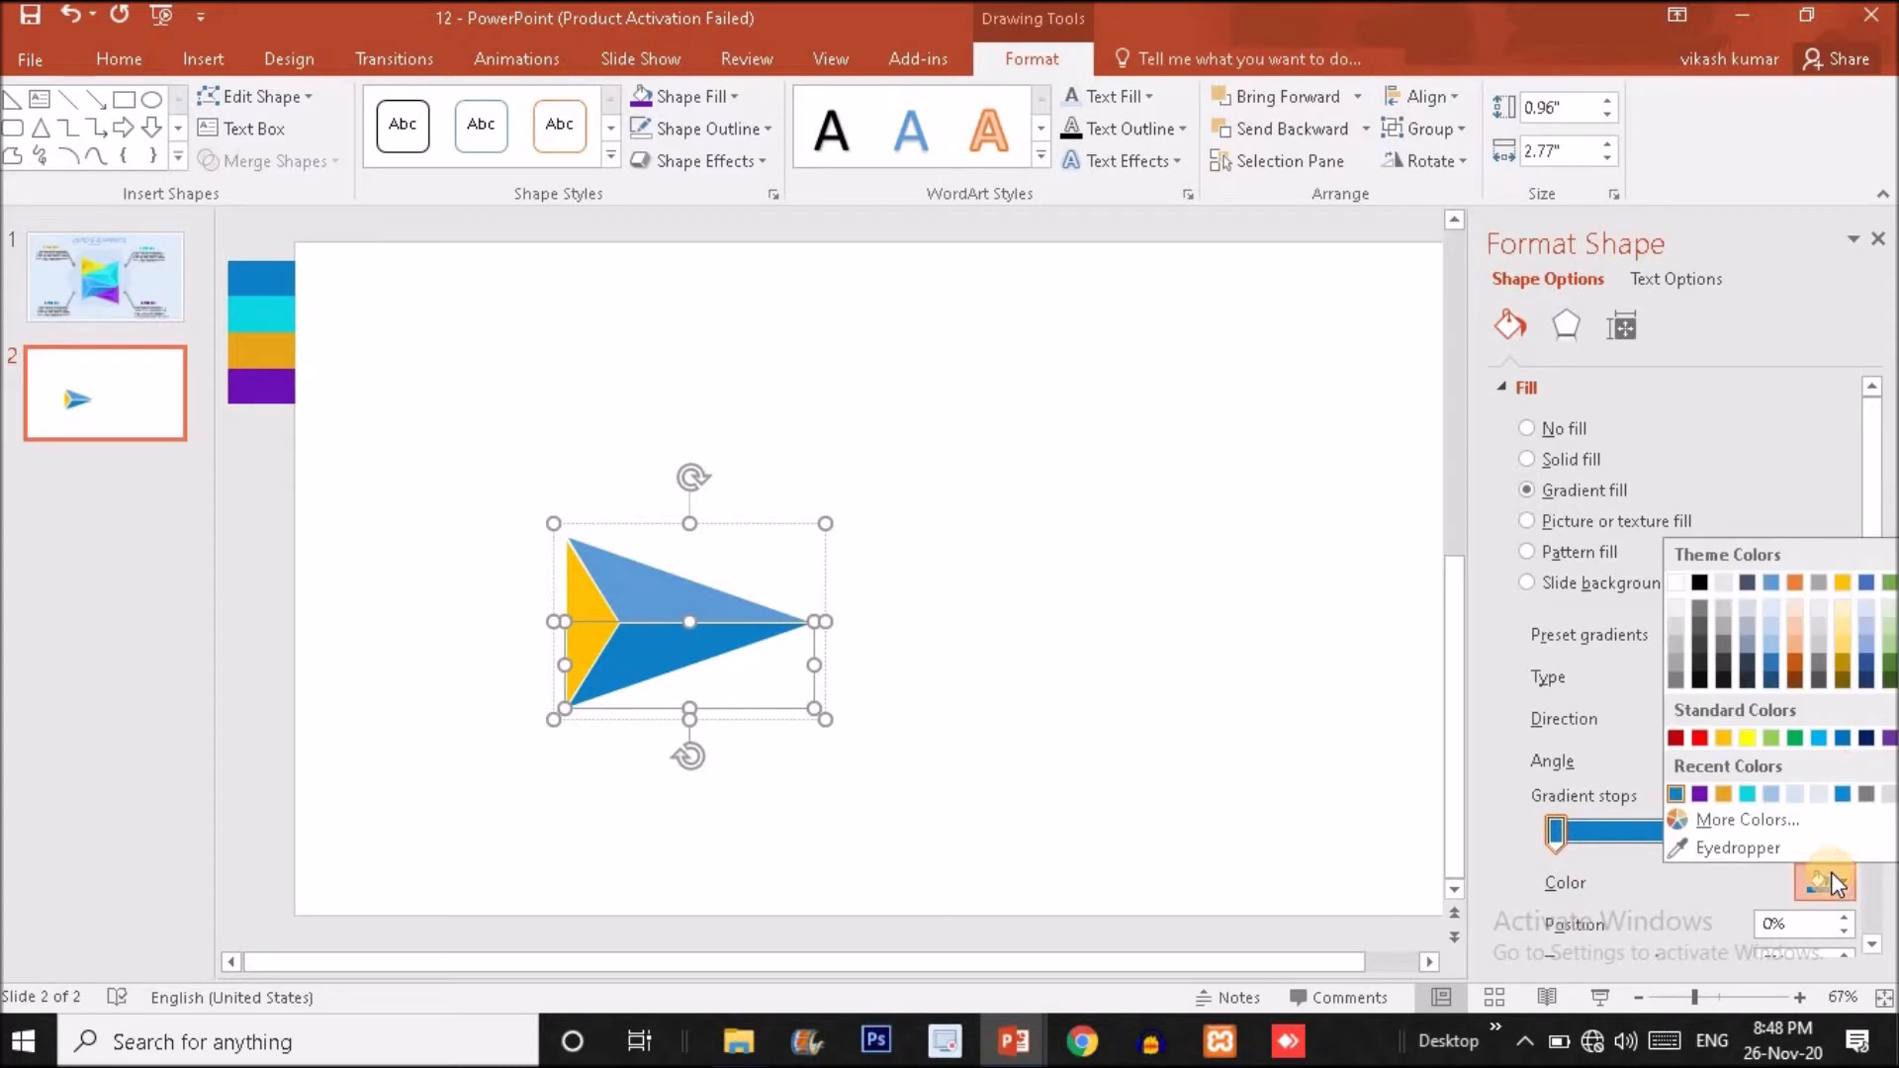
click(1816, 817)
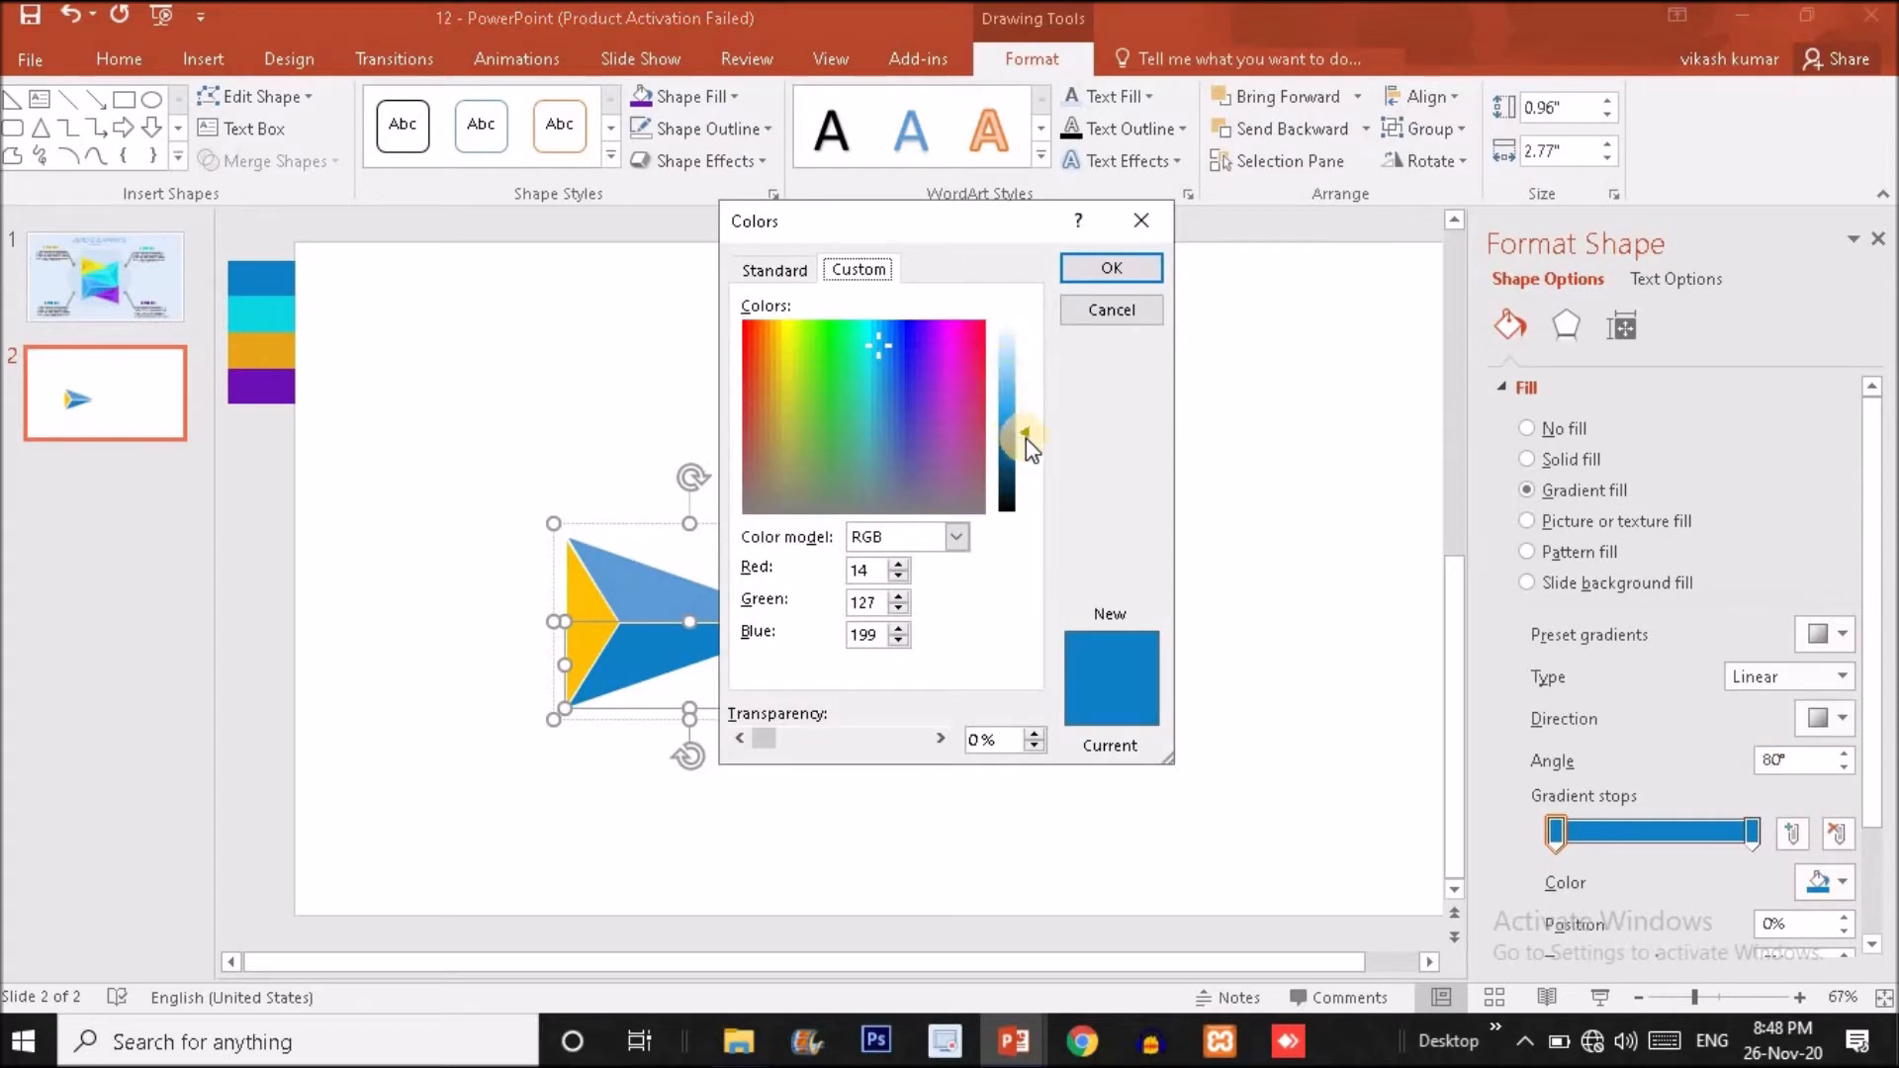
drag(1026, 436, 1026, 382)
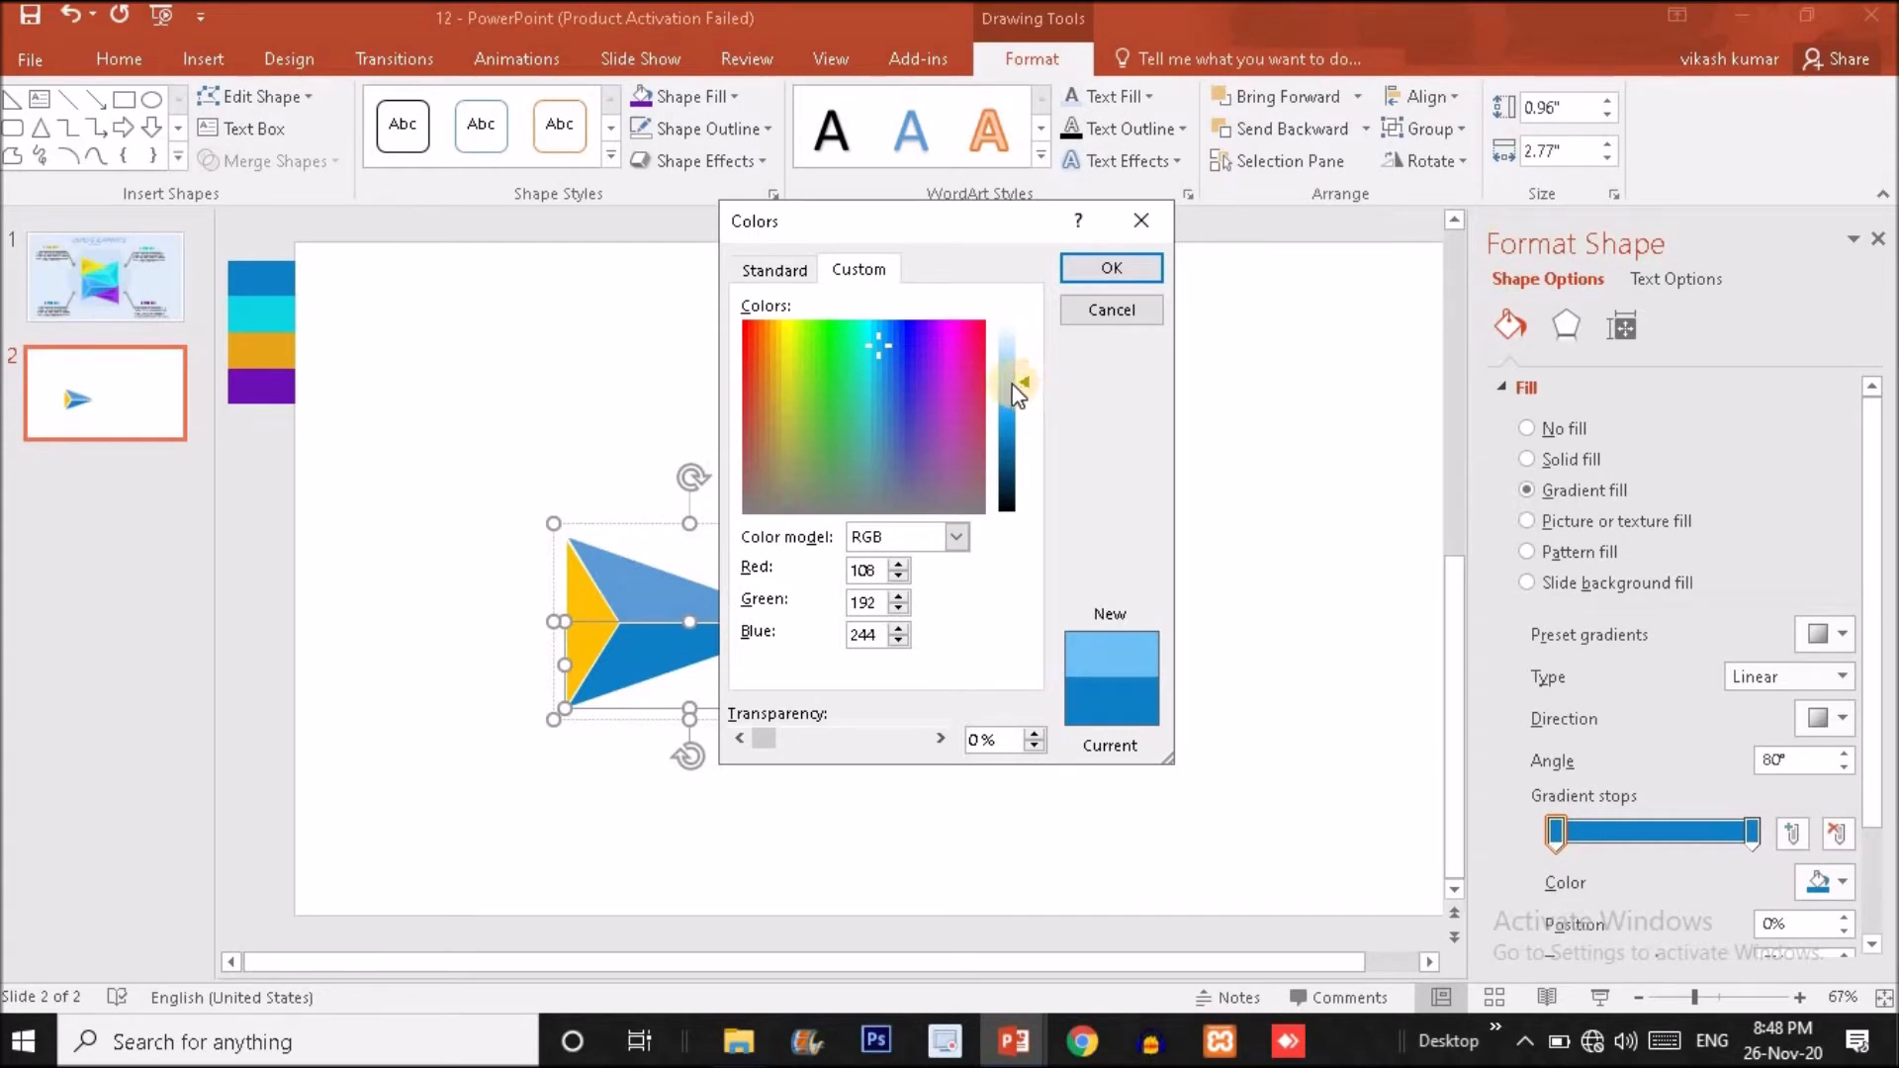
click(1112, 268)
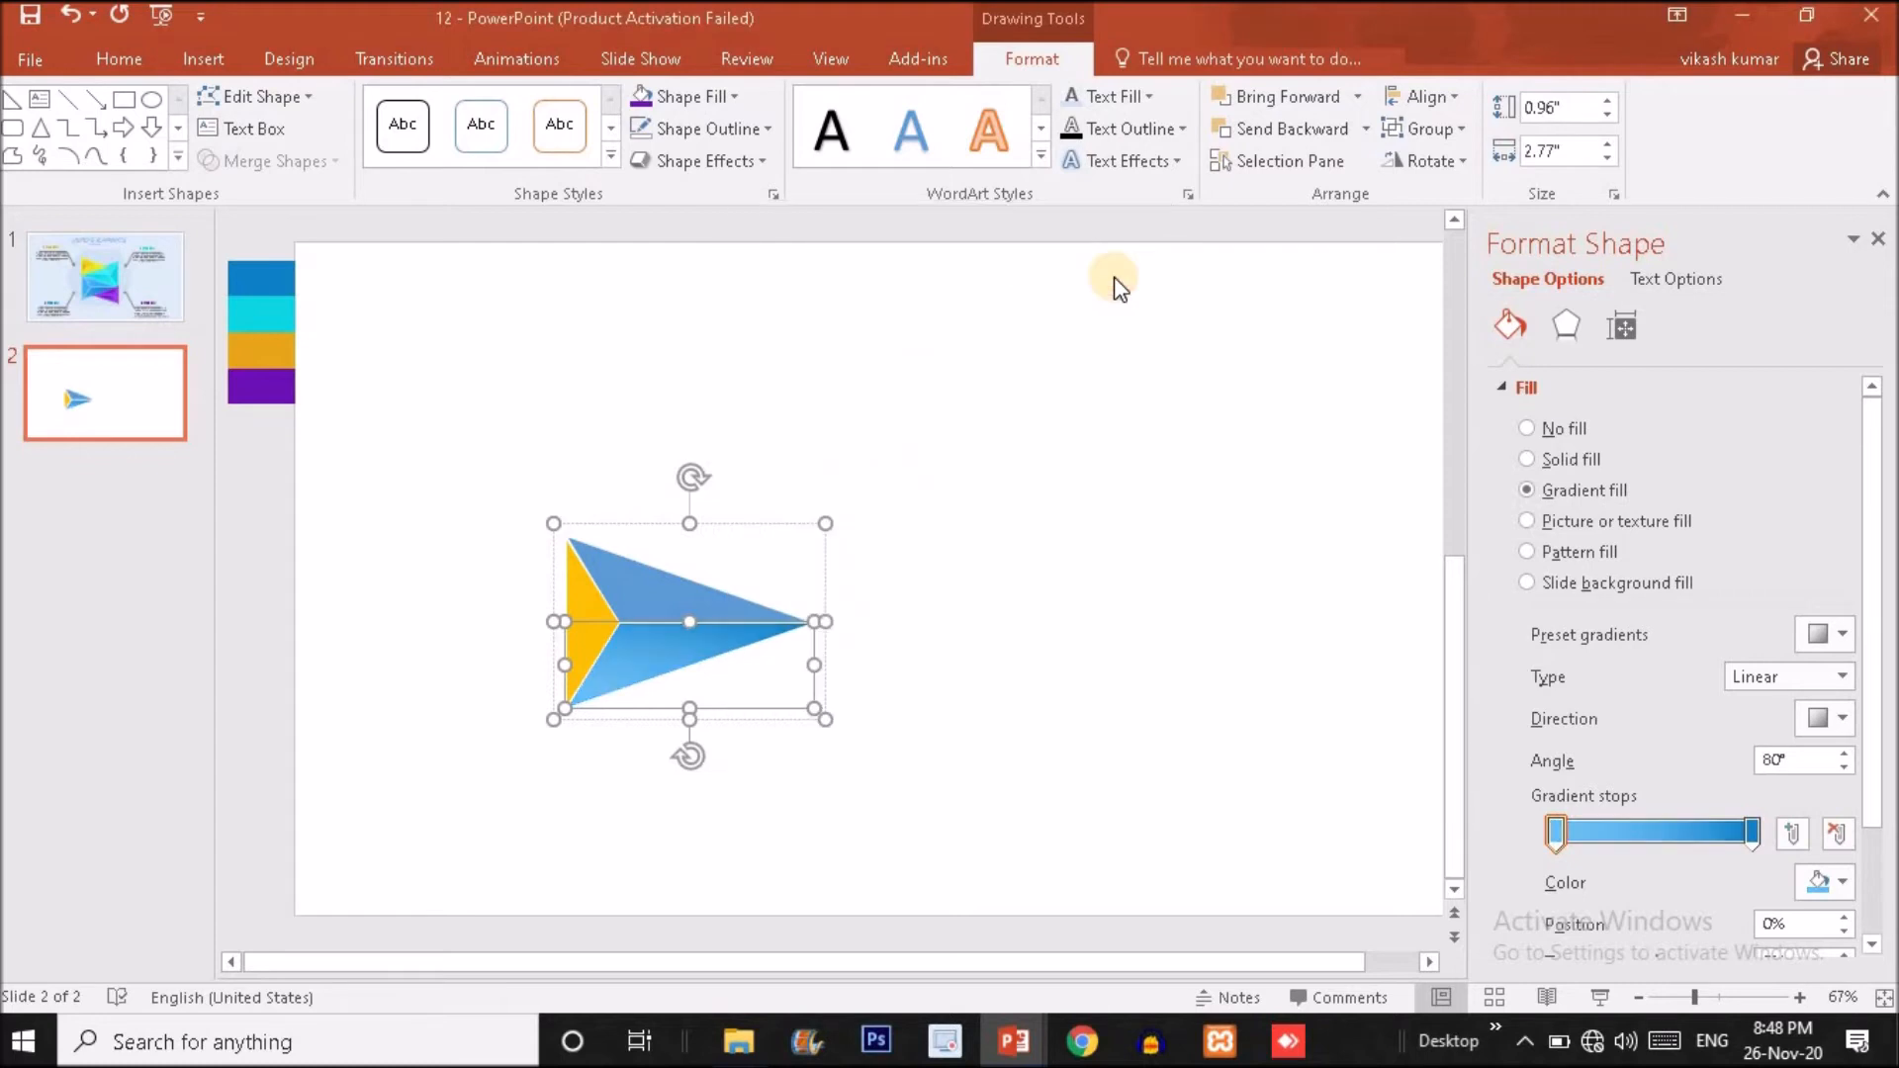
- Give the upper facet the same blue gradient fill, with the dark stop at 0% and the light stop at the opposite end
click(663, 594)
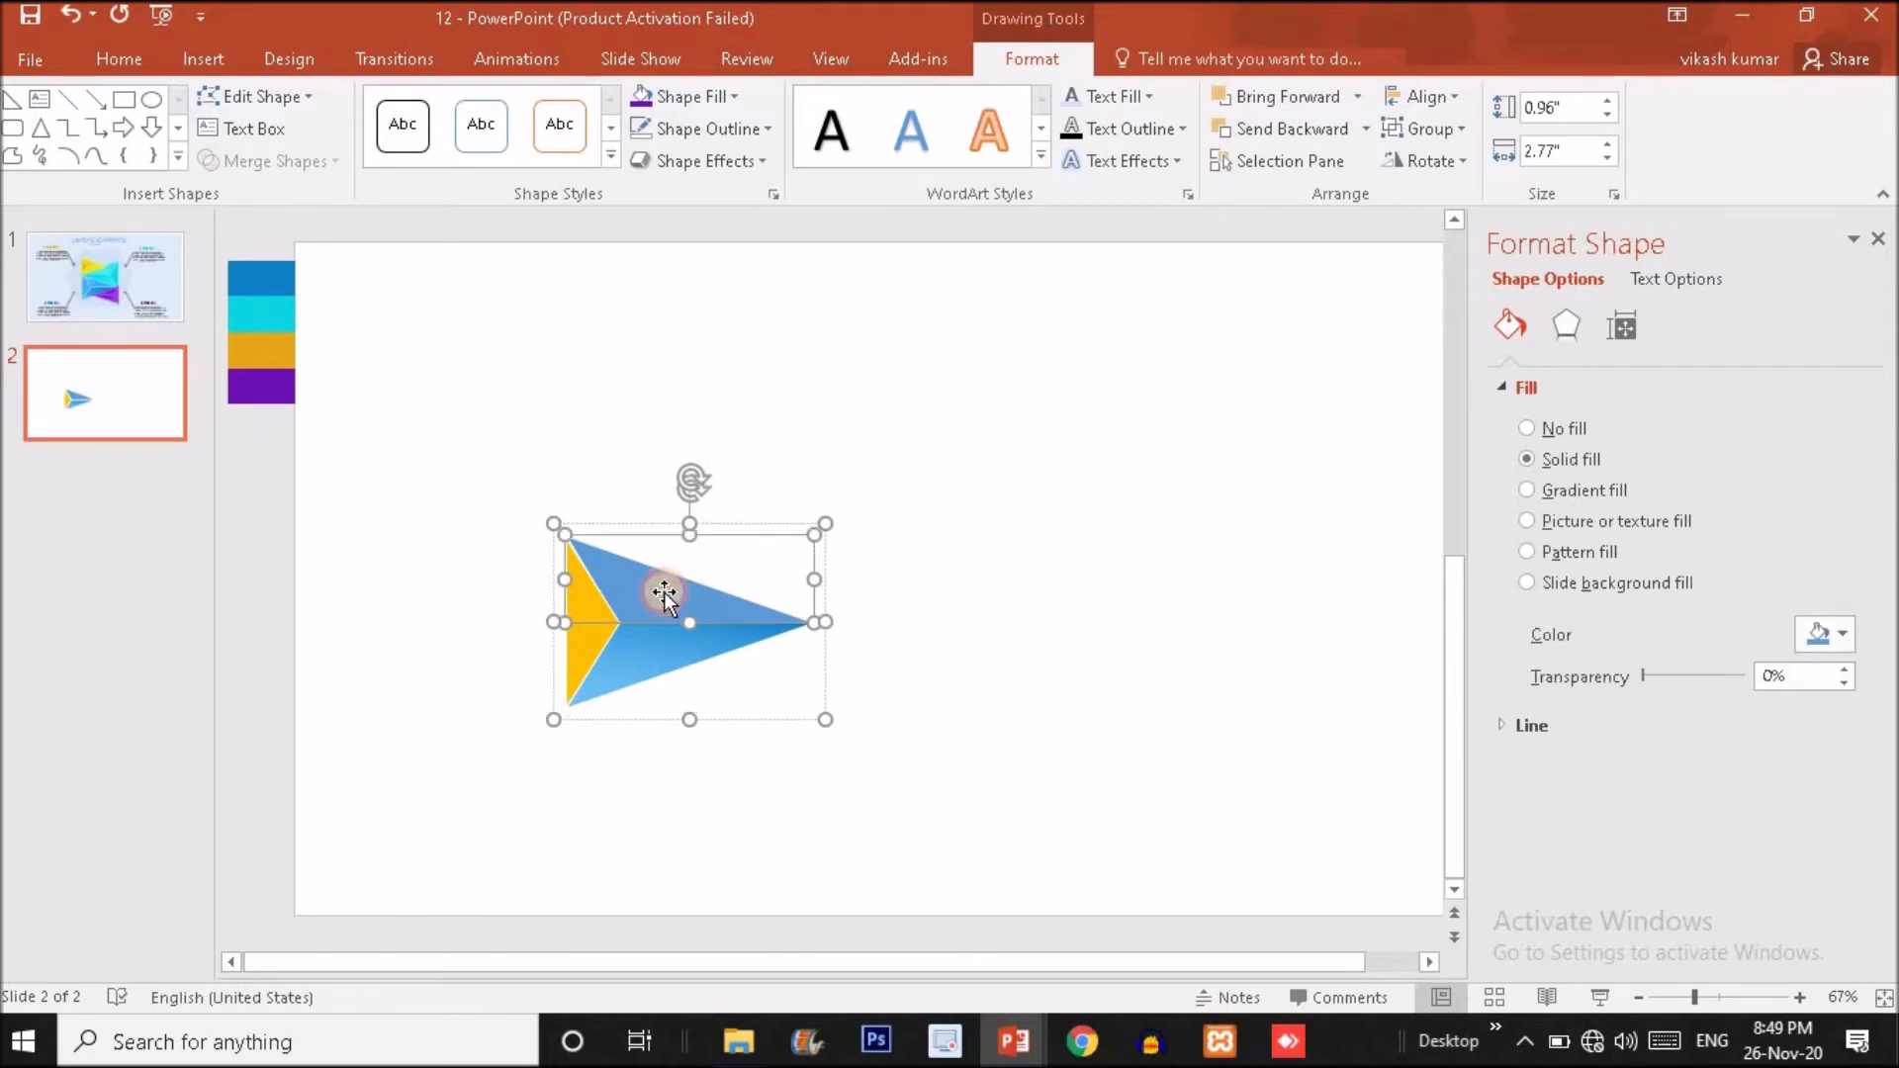
click(1532, 490)
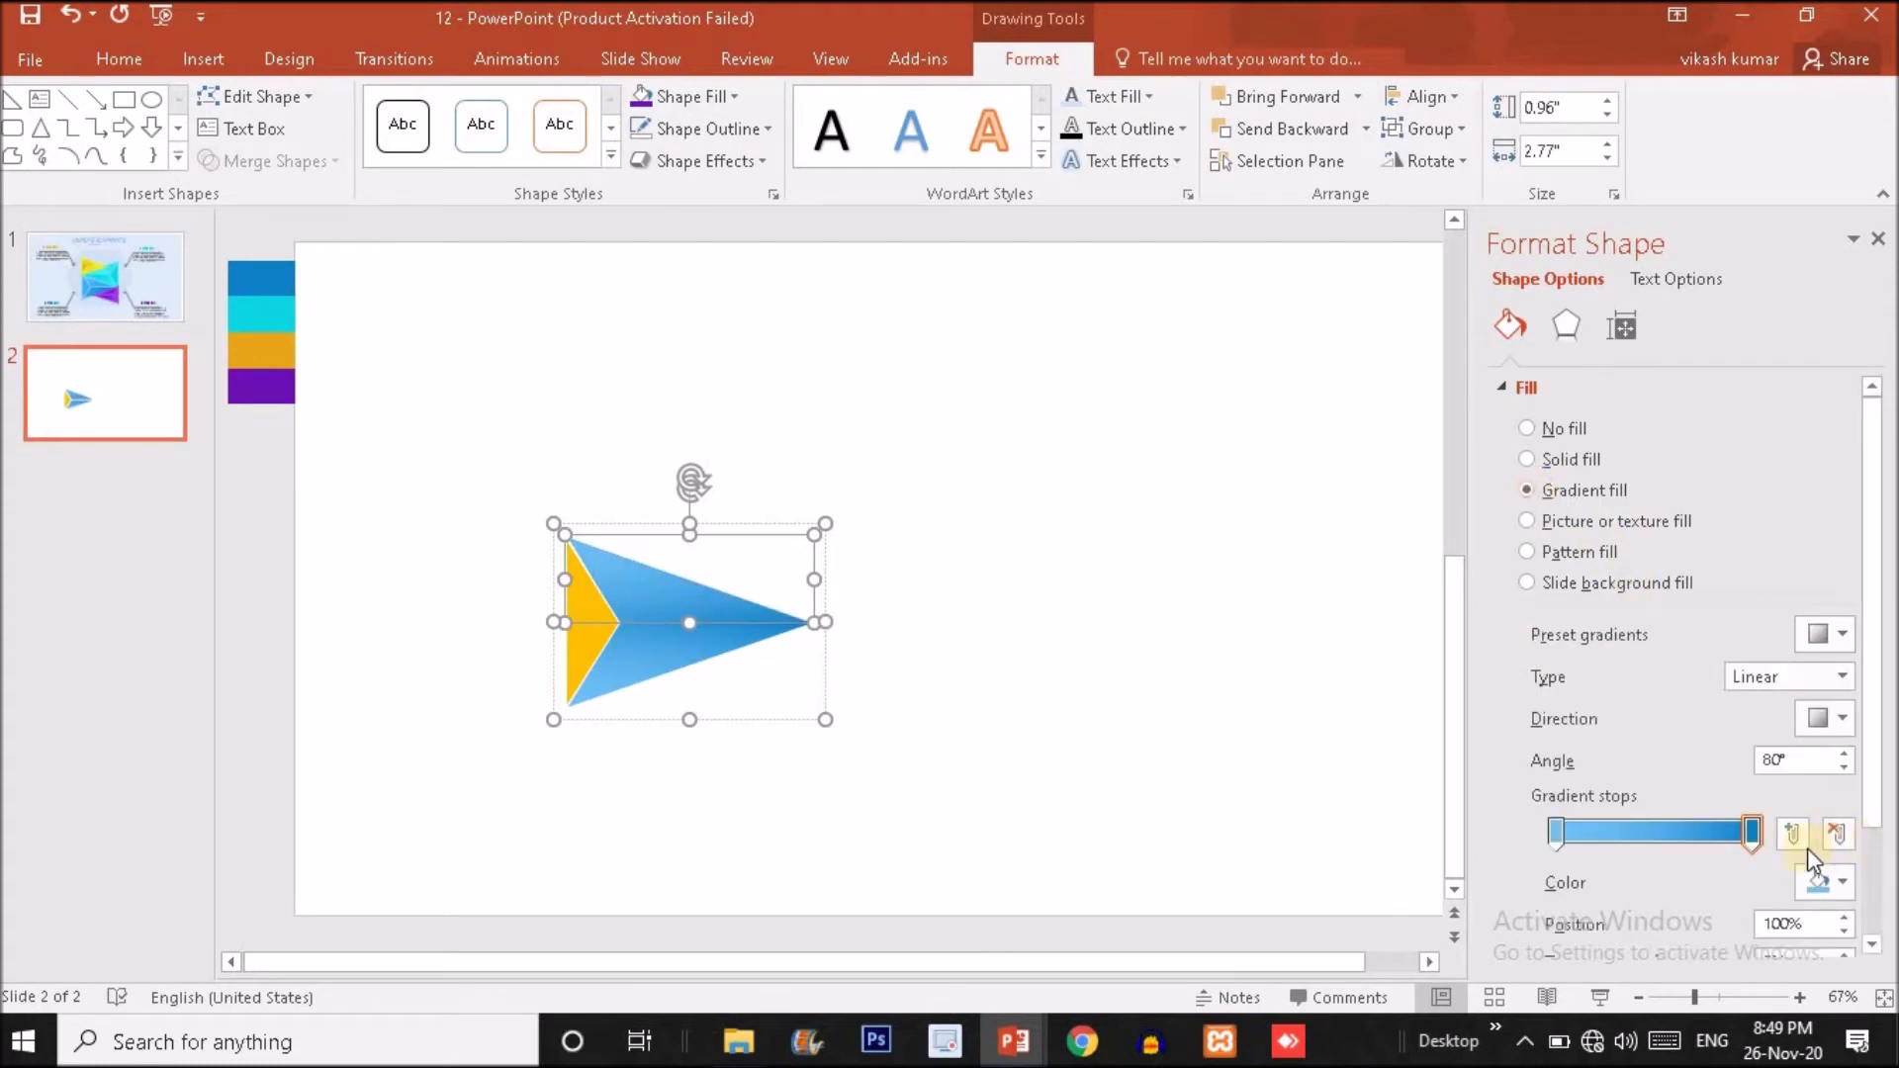
drag(1752, 833, 1828, 861)
drag(1659, 835, 1541, 844)
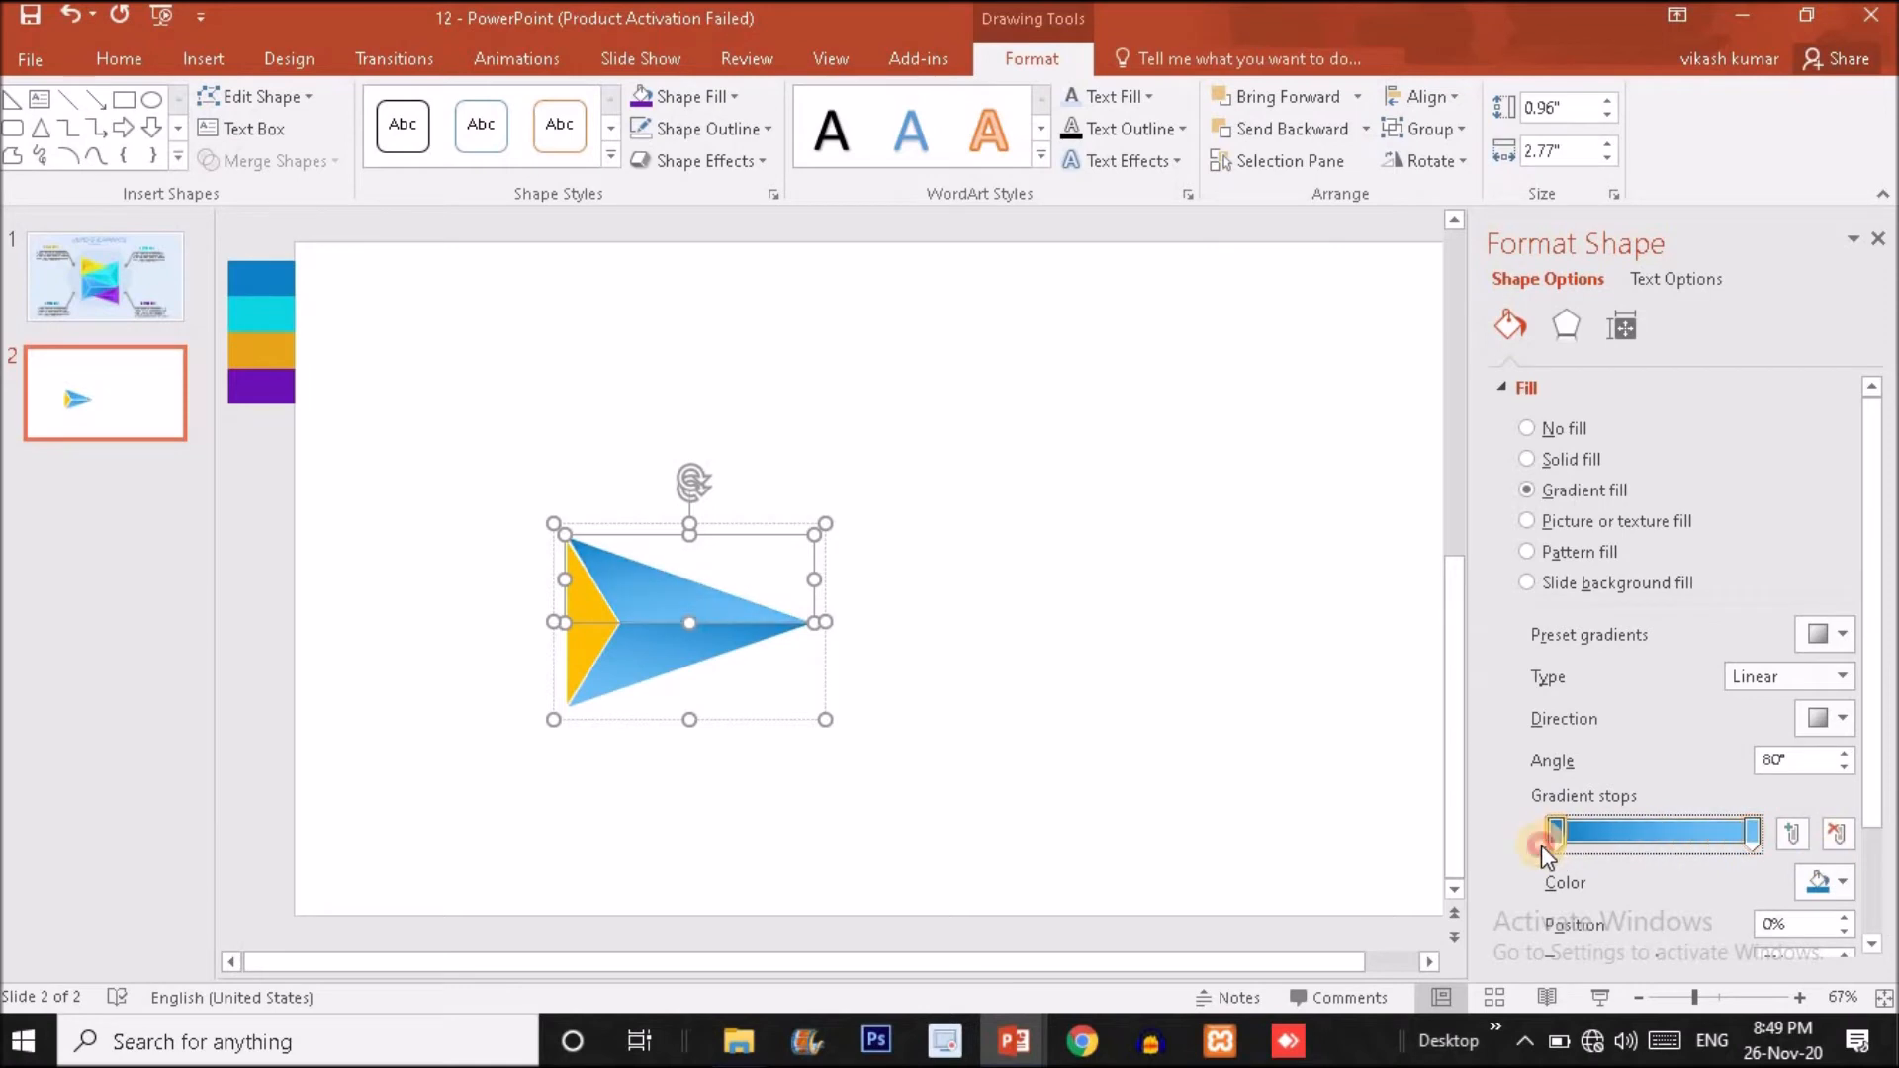
click(1123, 704)
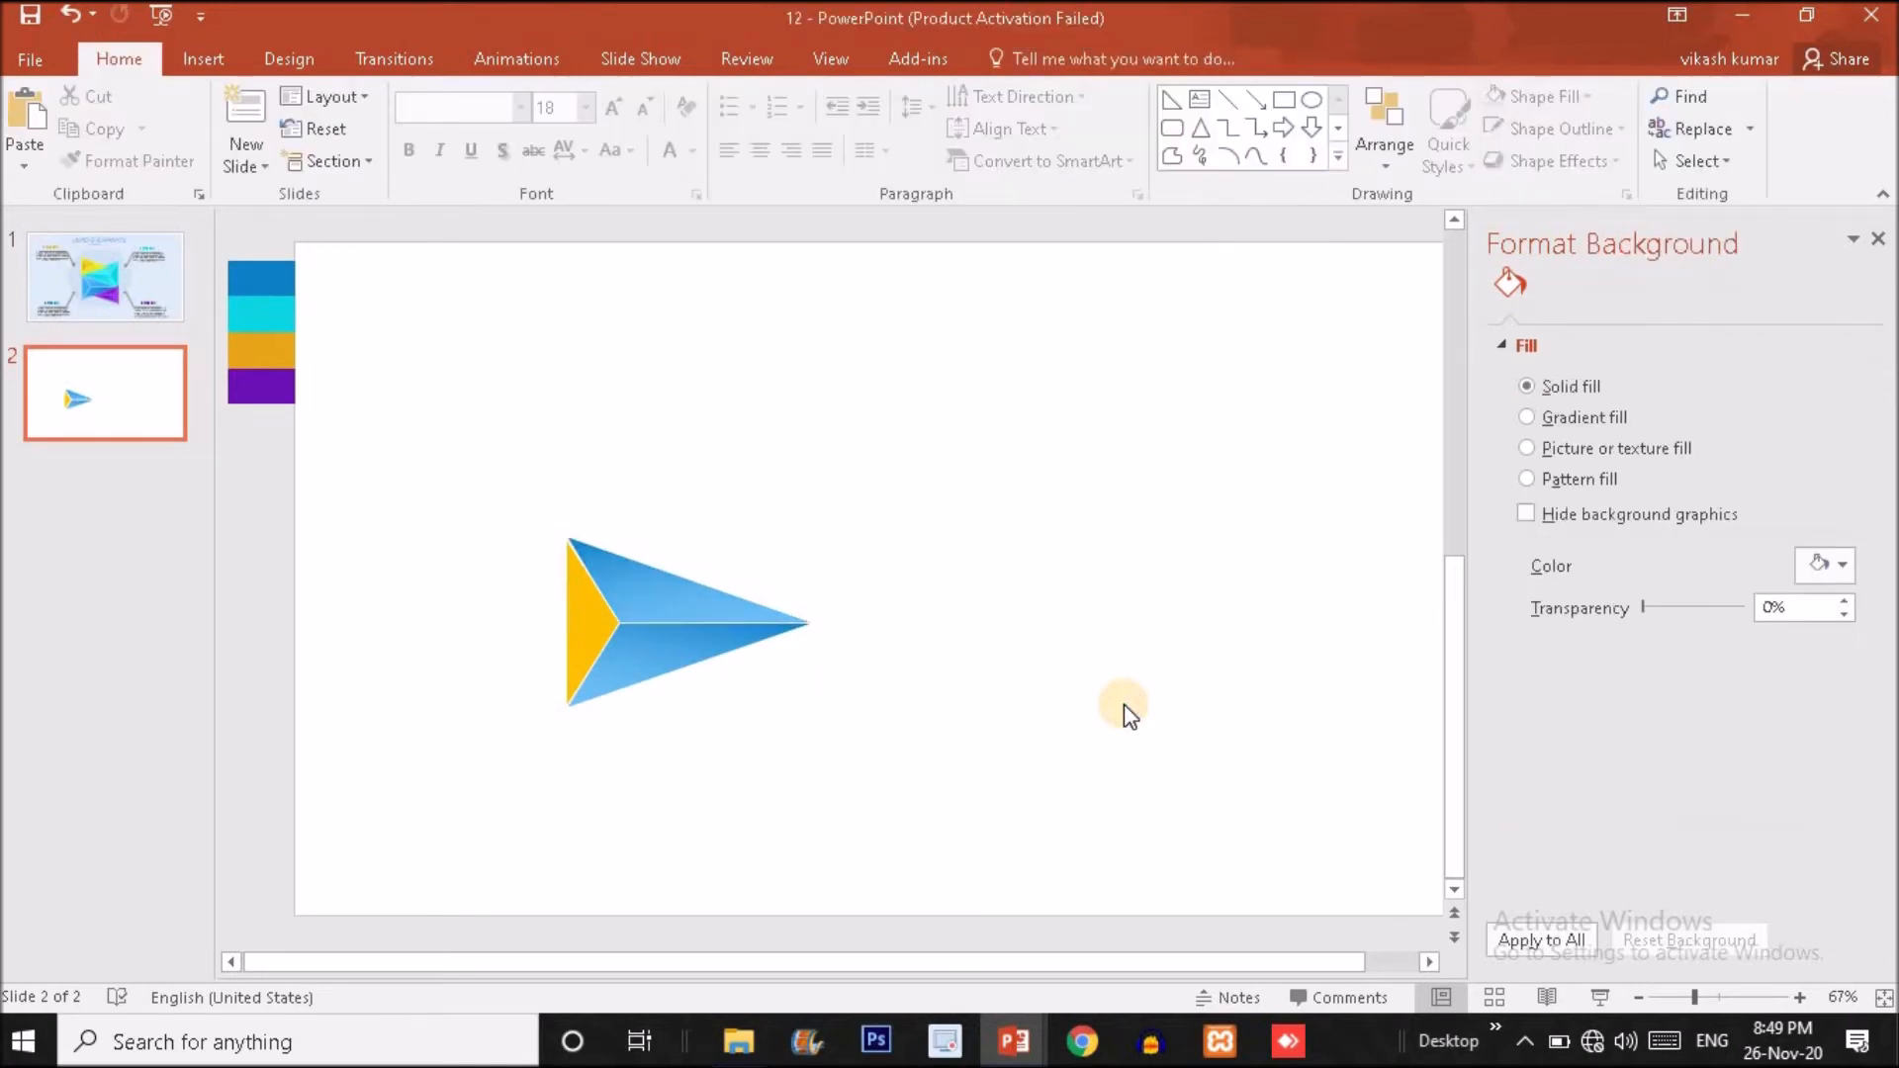
- Fill the yellow facet with the recently used solid dark blue
click(586, 630)
click(586, 630)
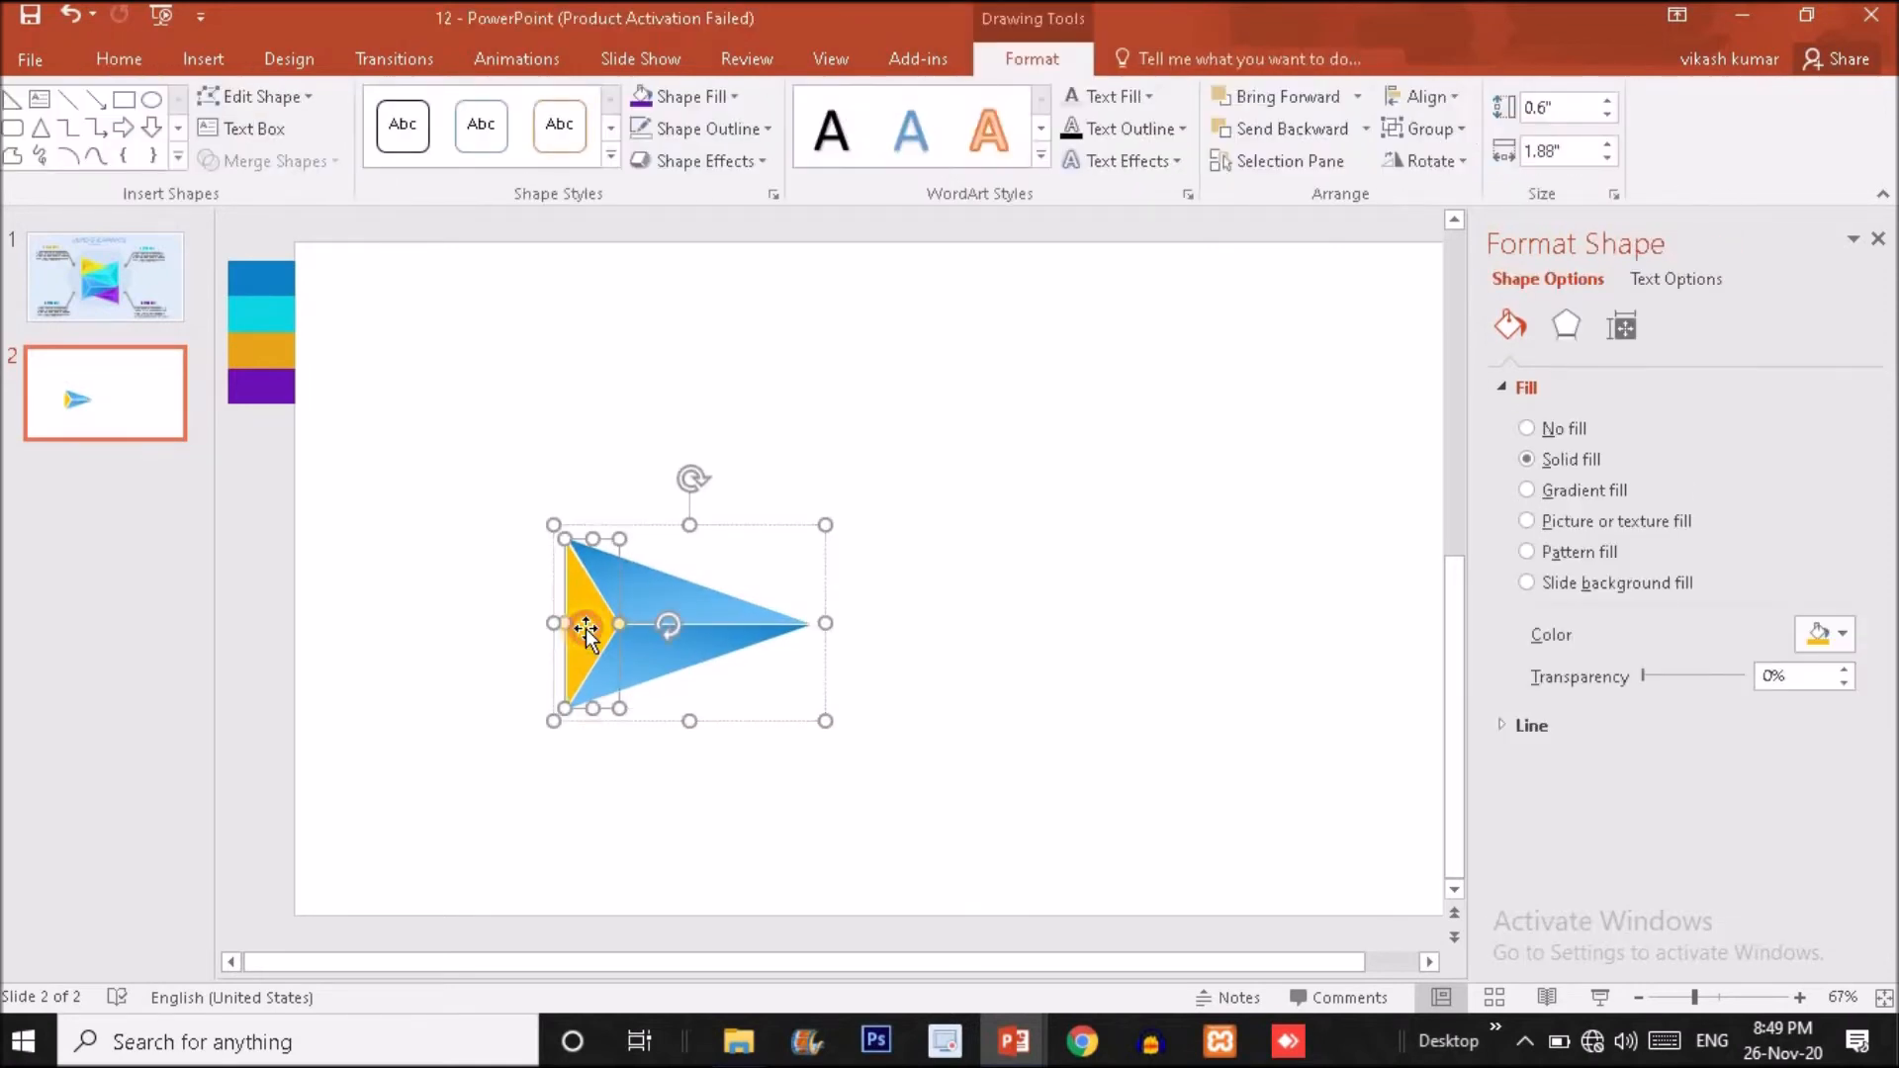
click(1840, 641)
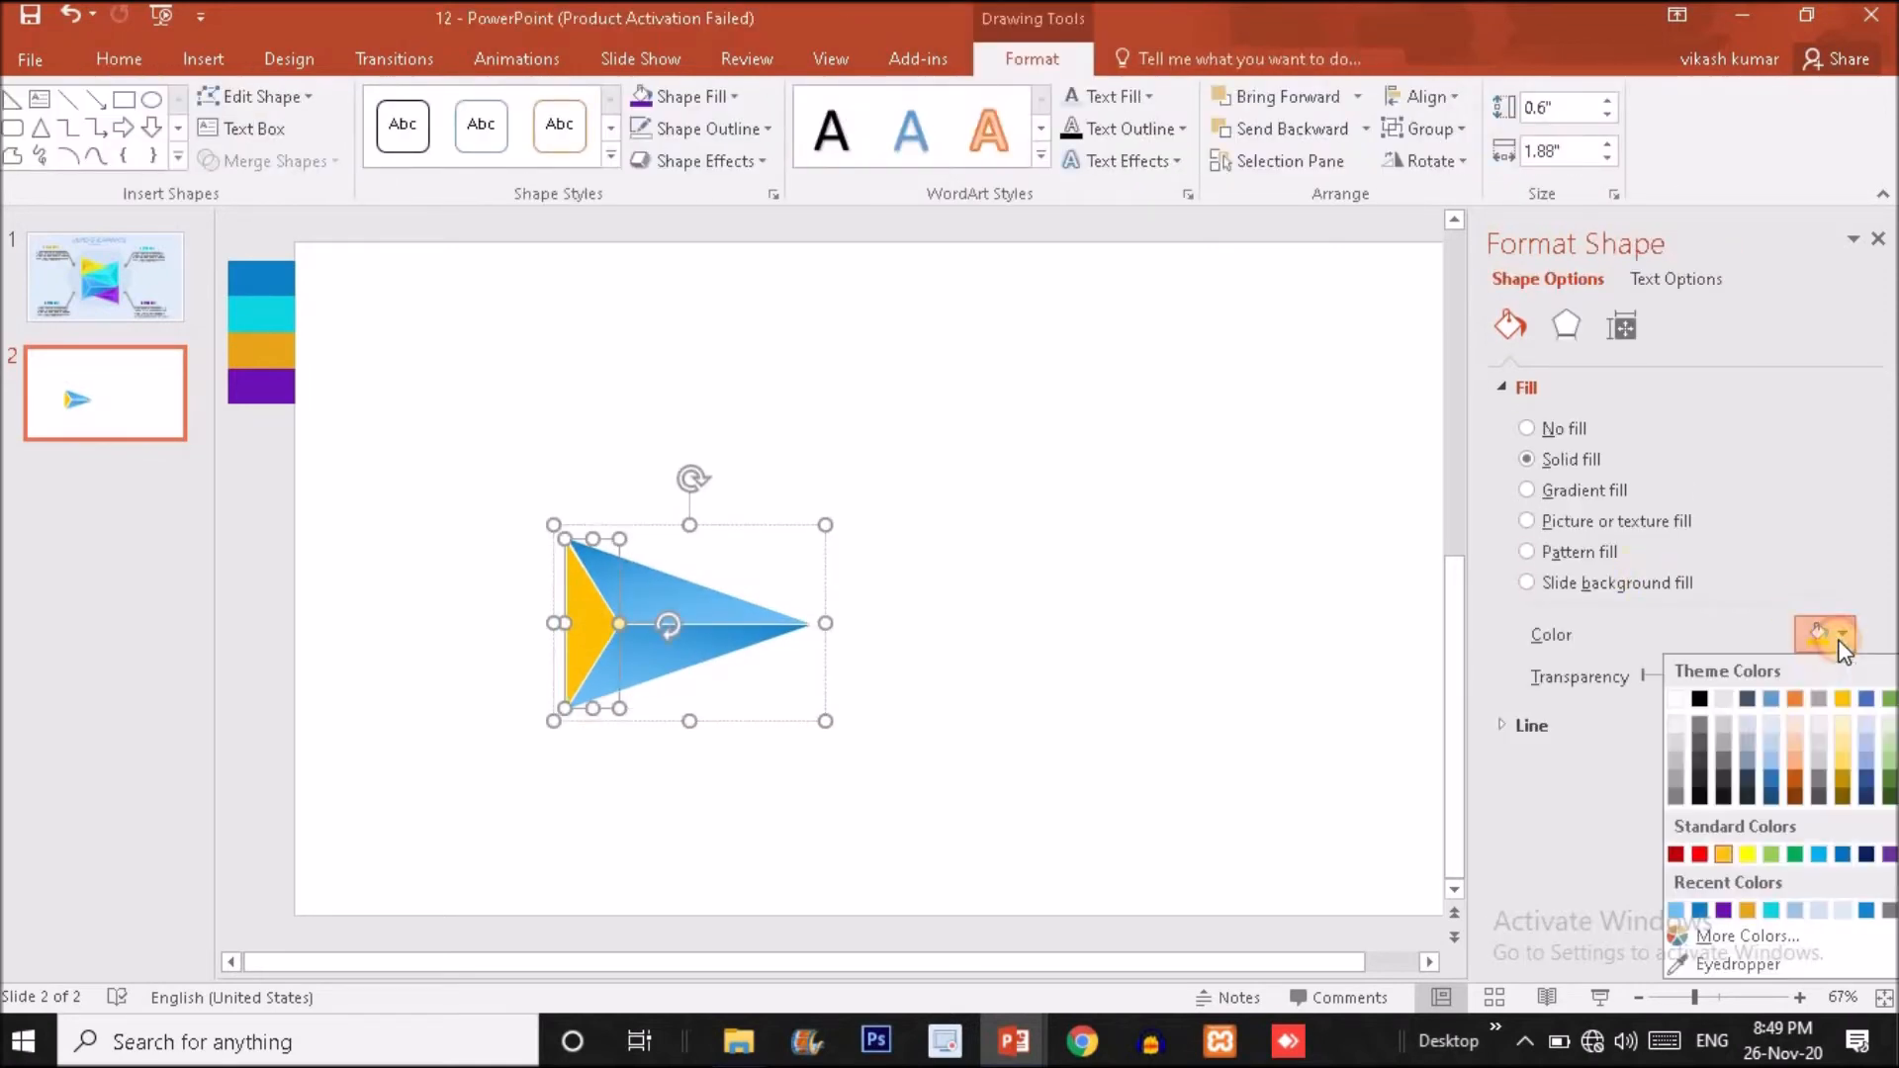
click(1705, 911)
click(1184, 750)
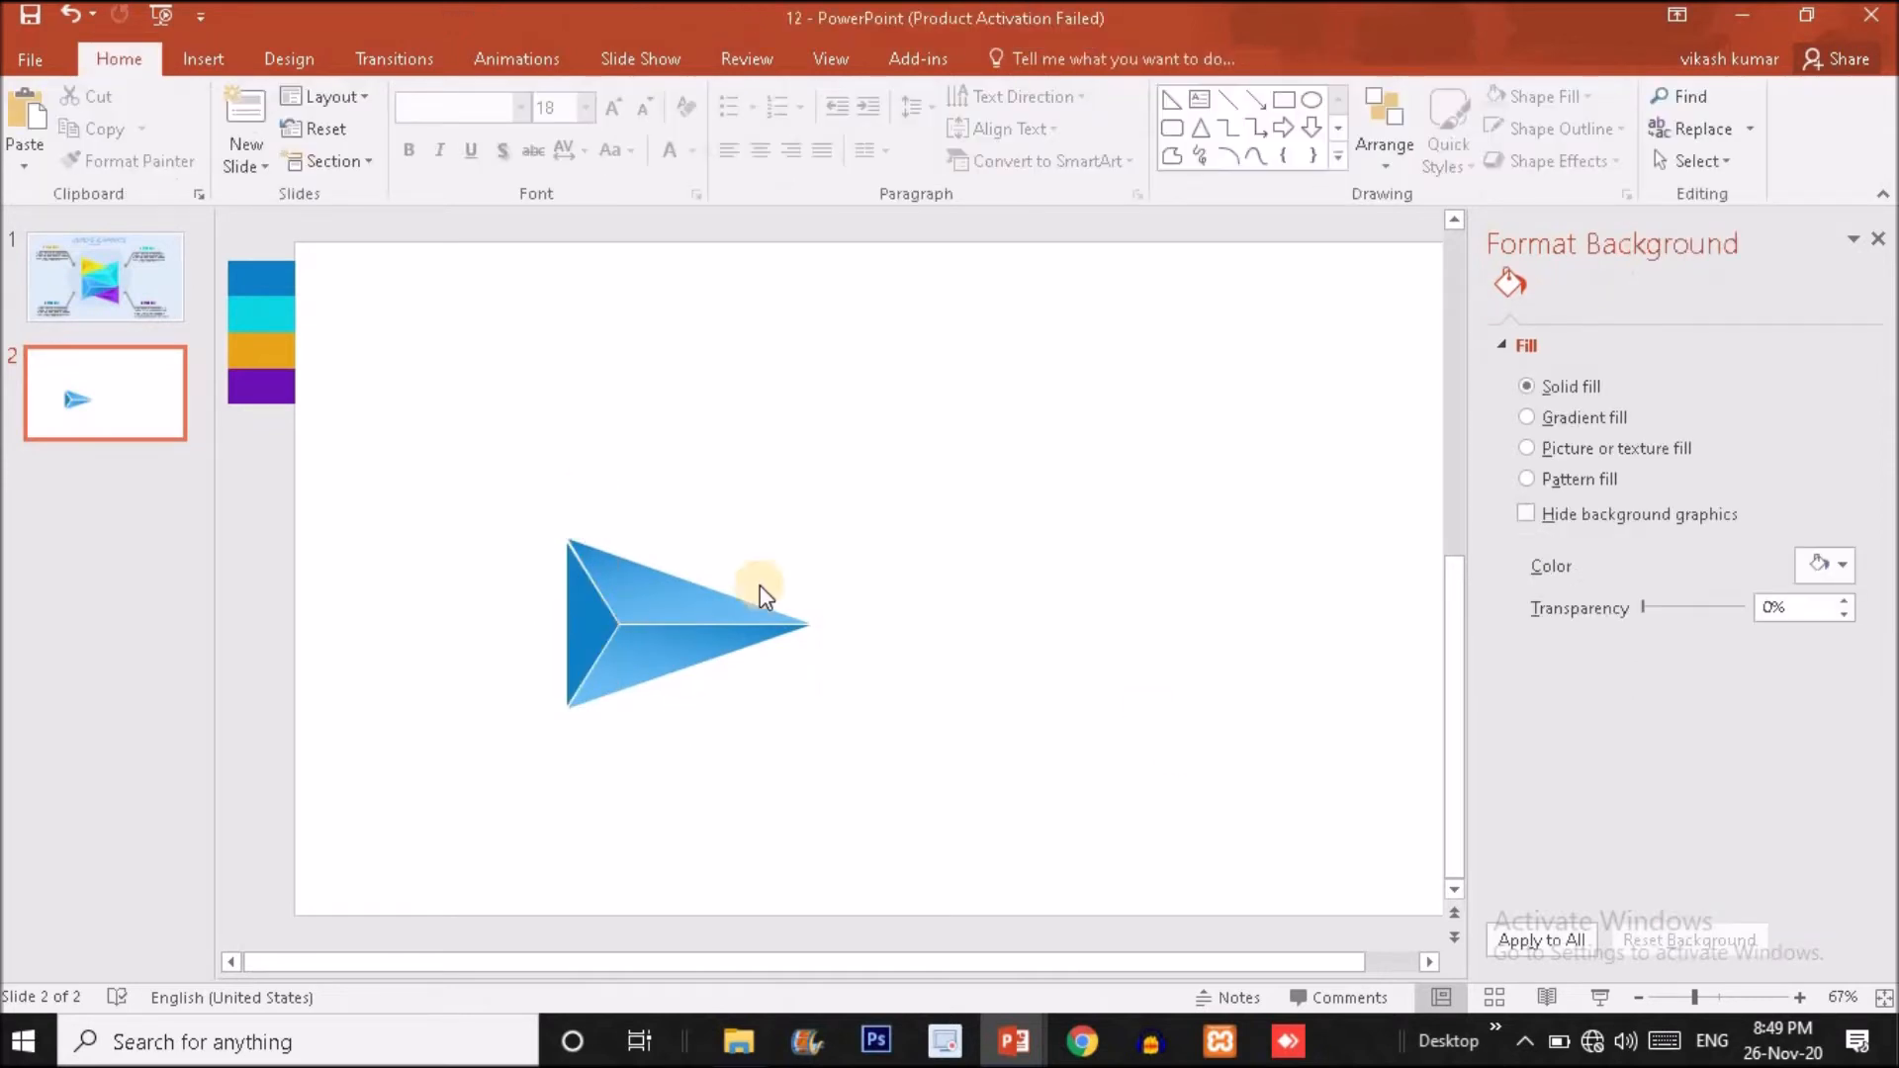
- Move the grouped blue triangle slightly up and to the right on the slide
click(669, 596)
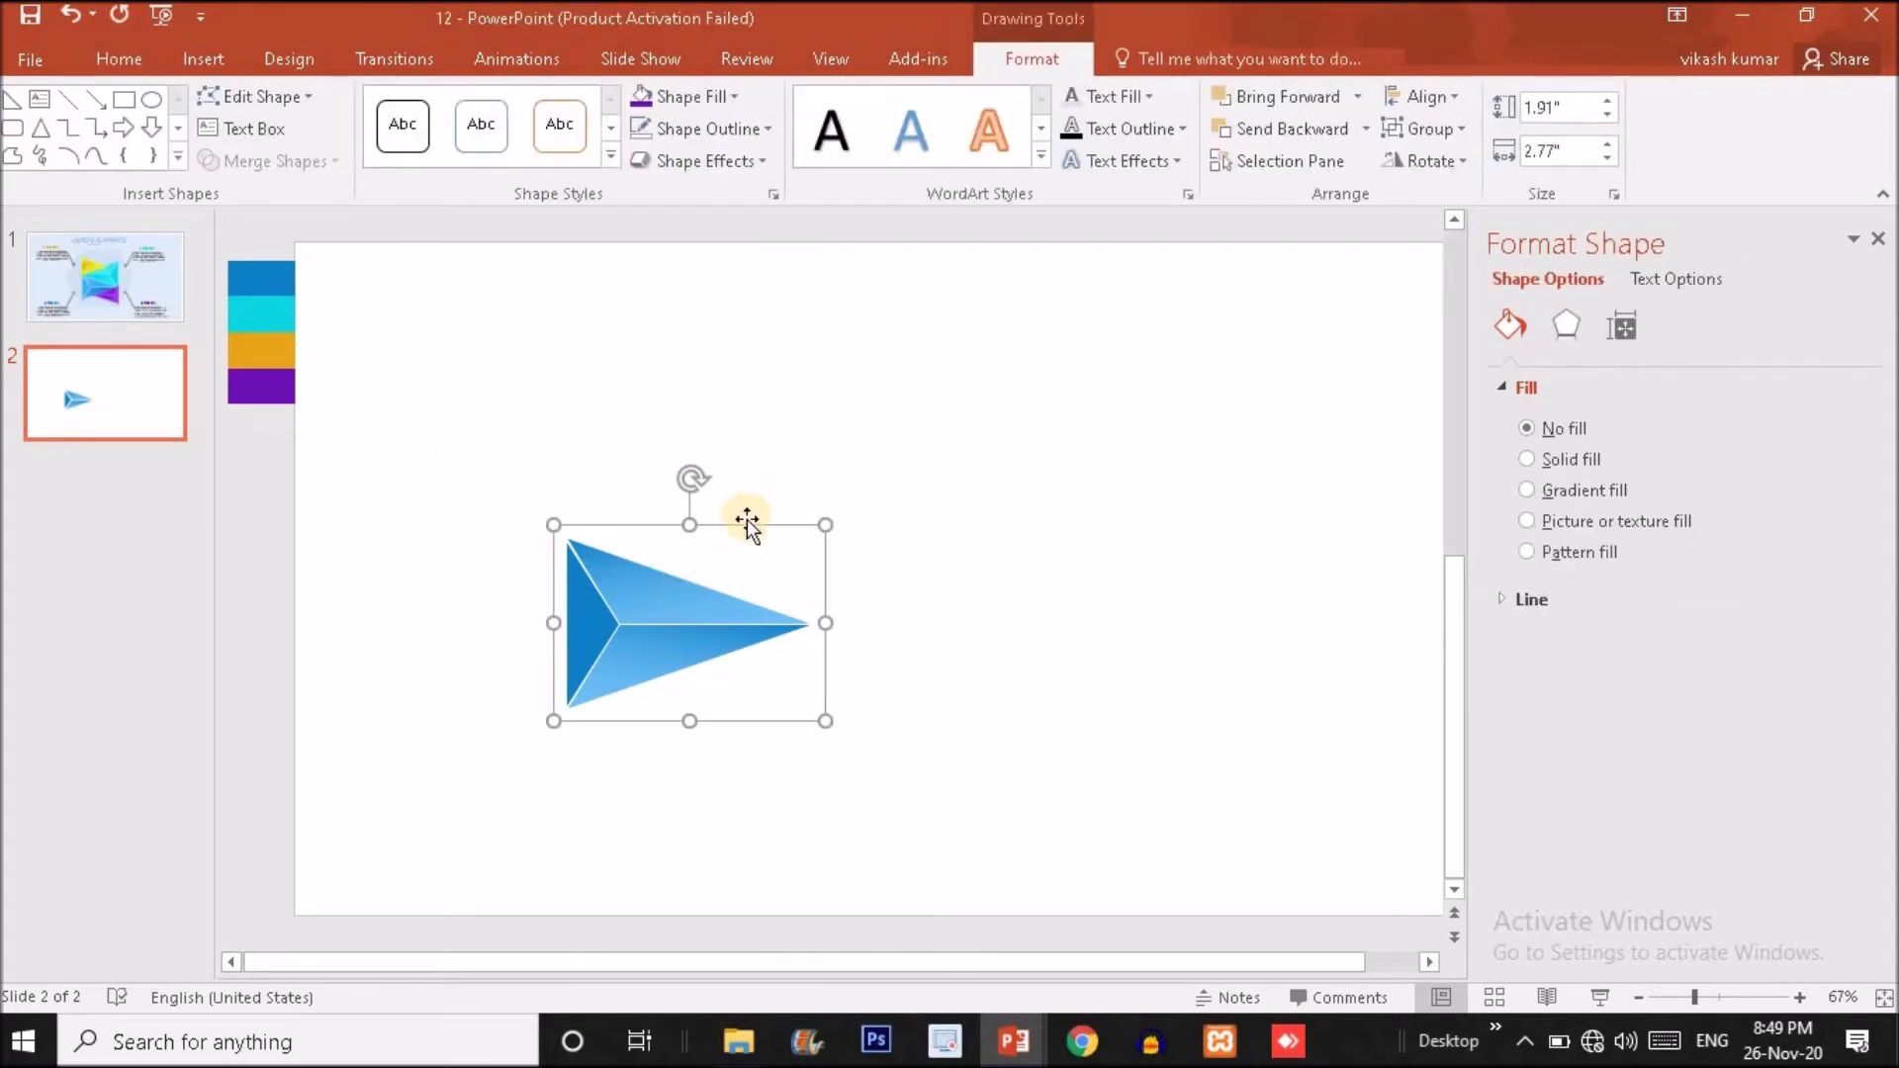
drag(770, 518, 854, 479)
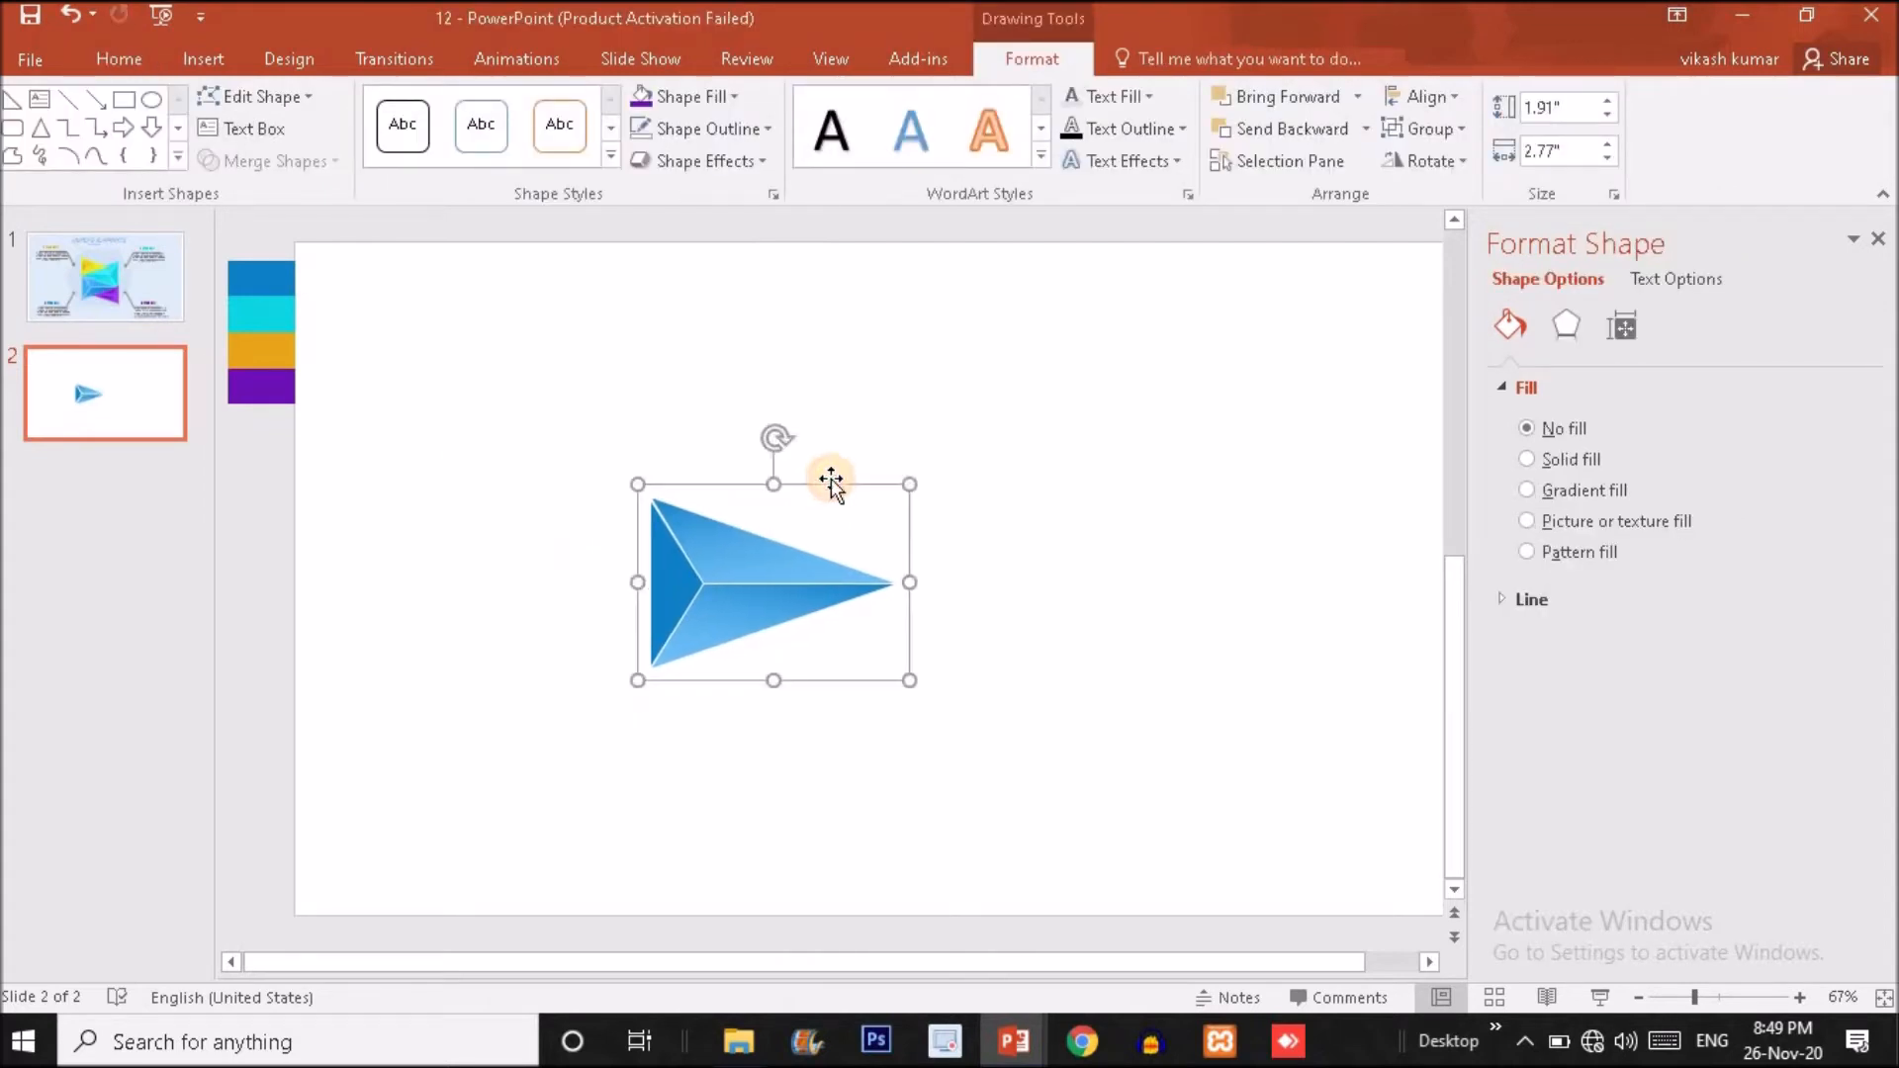
drag(1693, 999, 1691, 999)
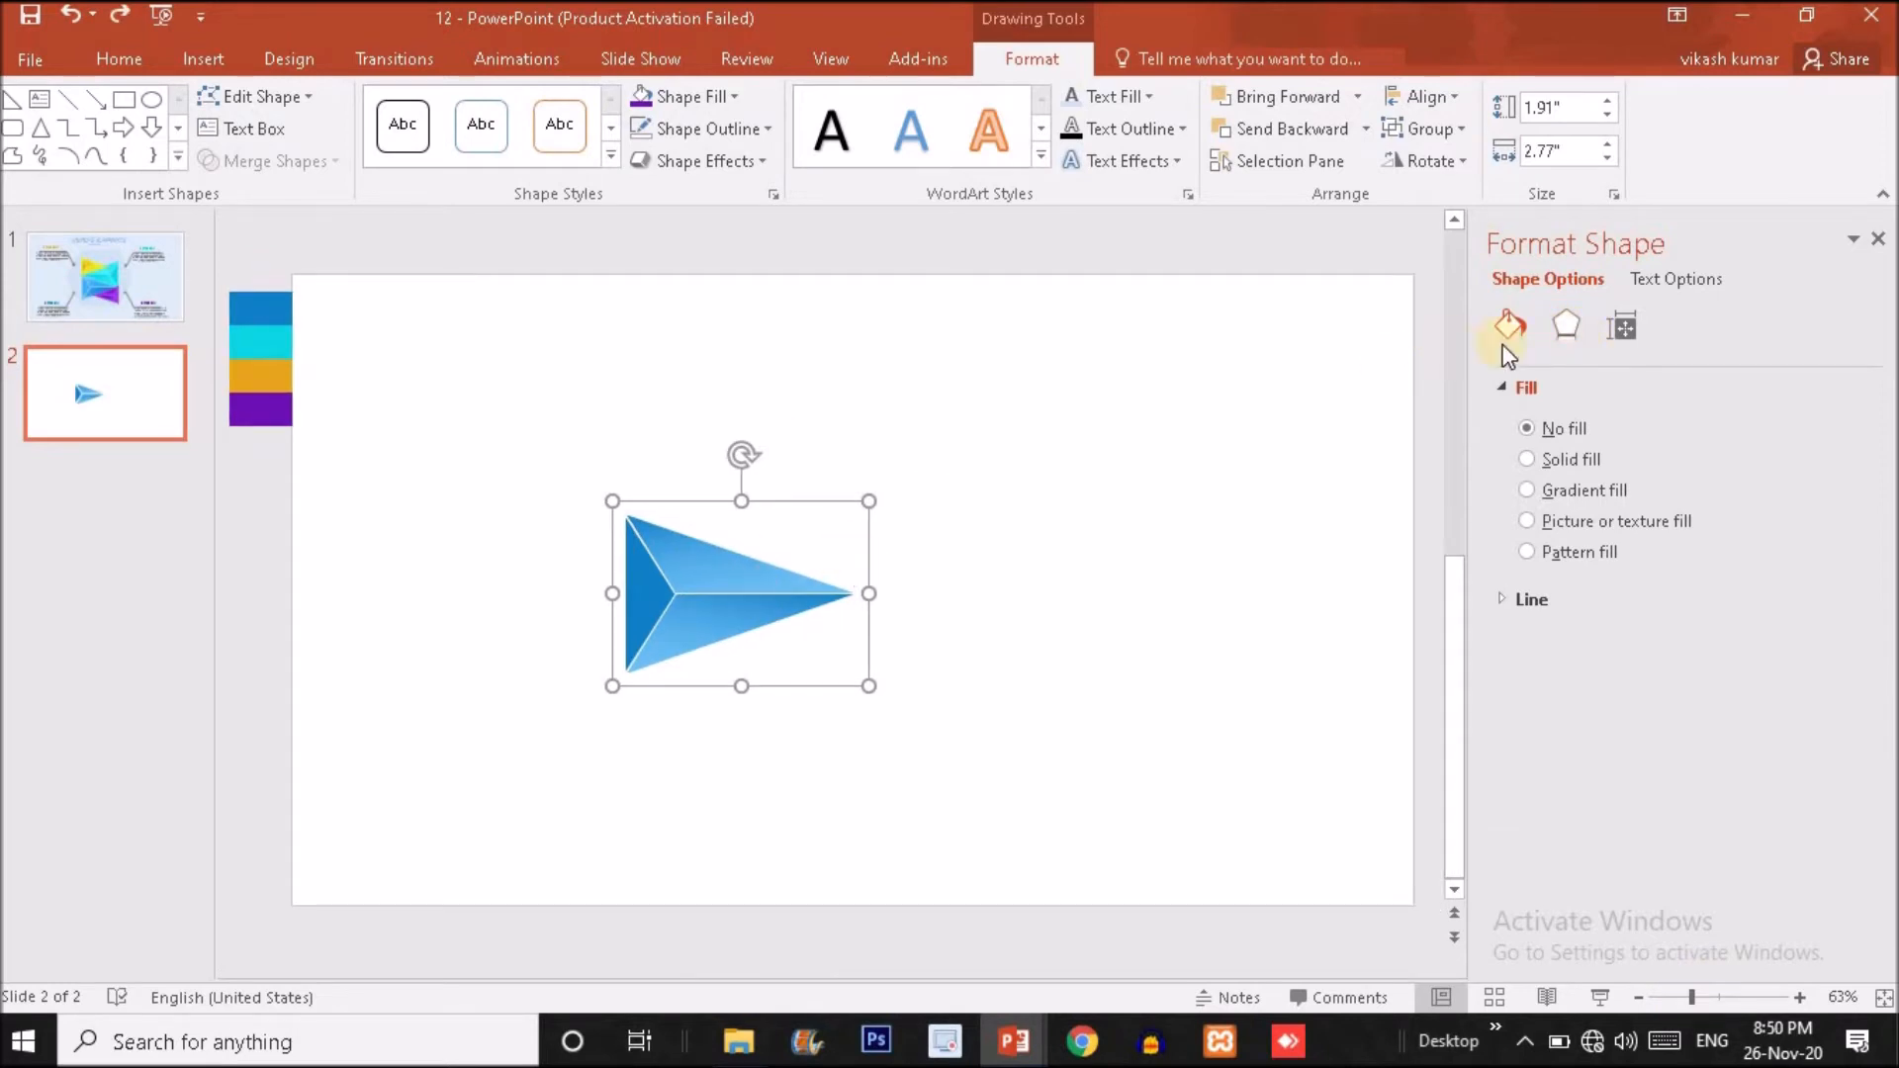
- Apply the centred outer shadow preset to the blue triangle group
click(1559, 332)
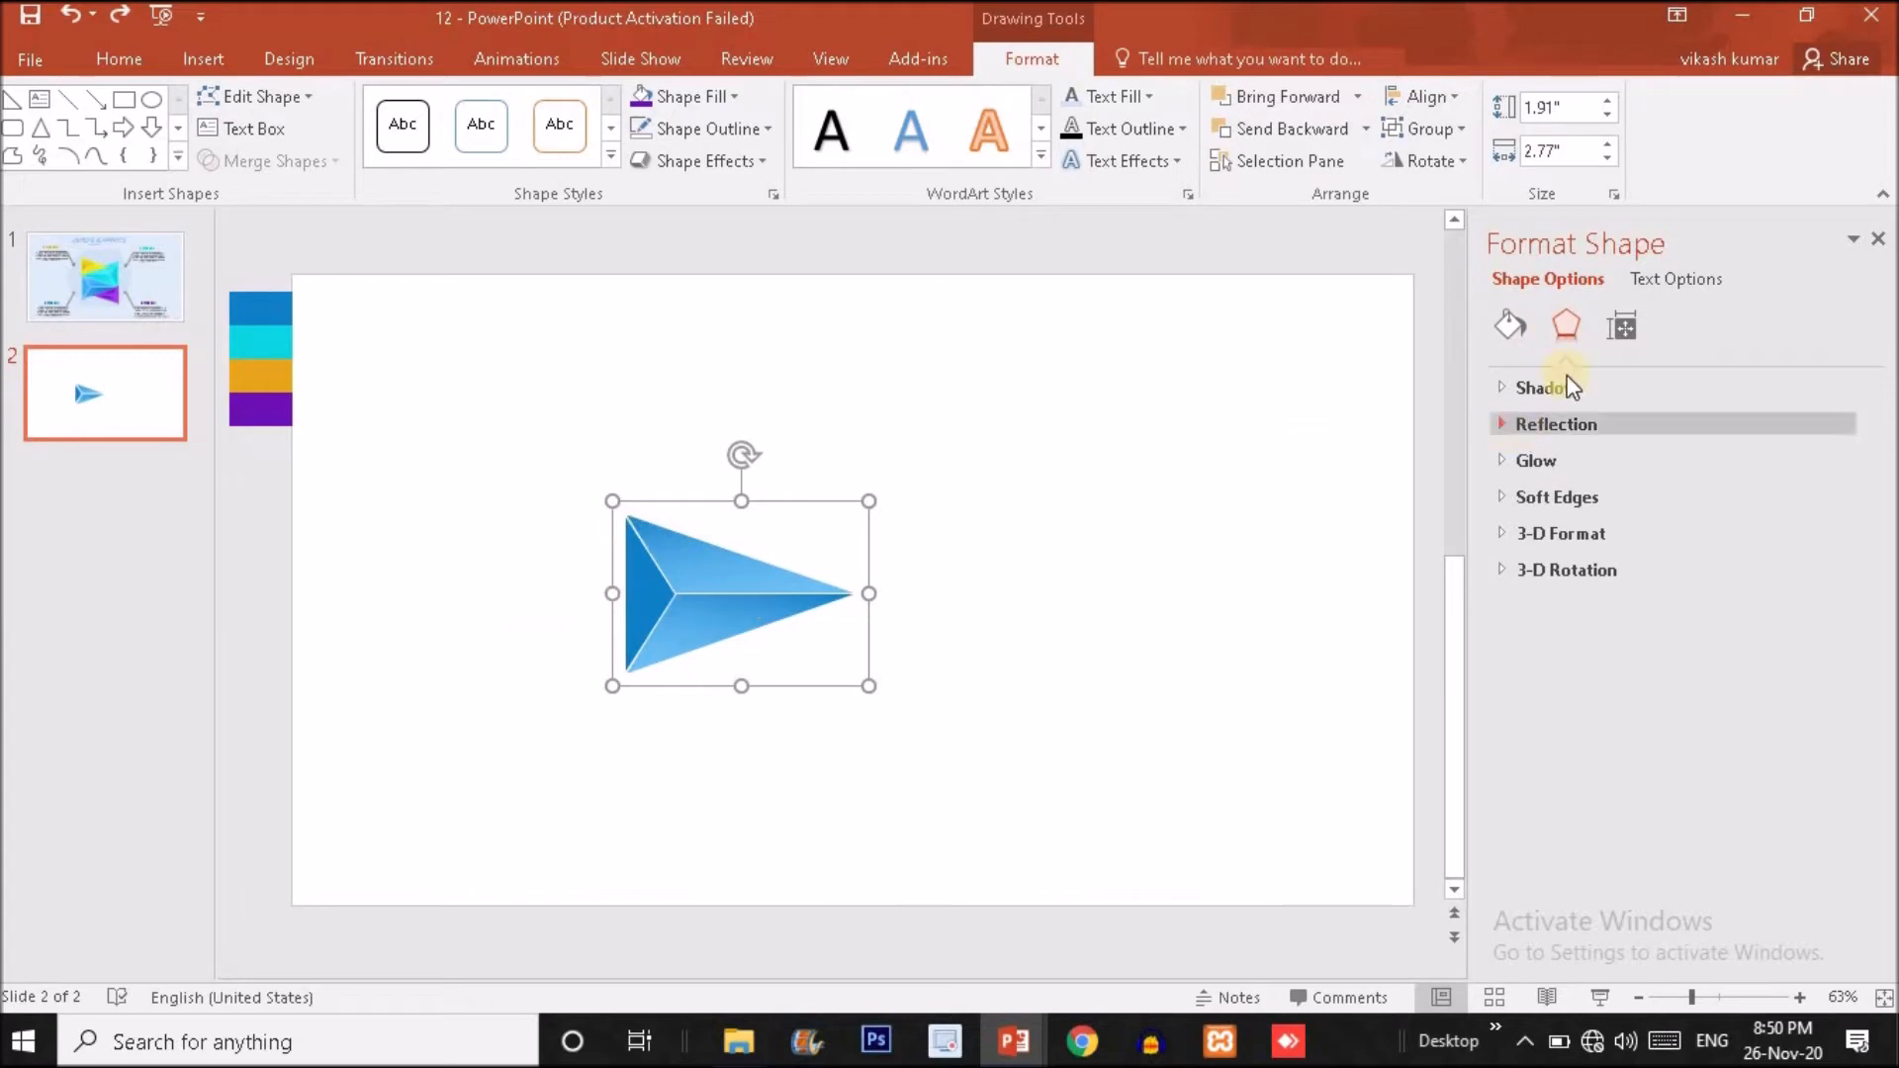
click(1508, 394)
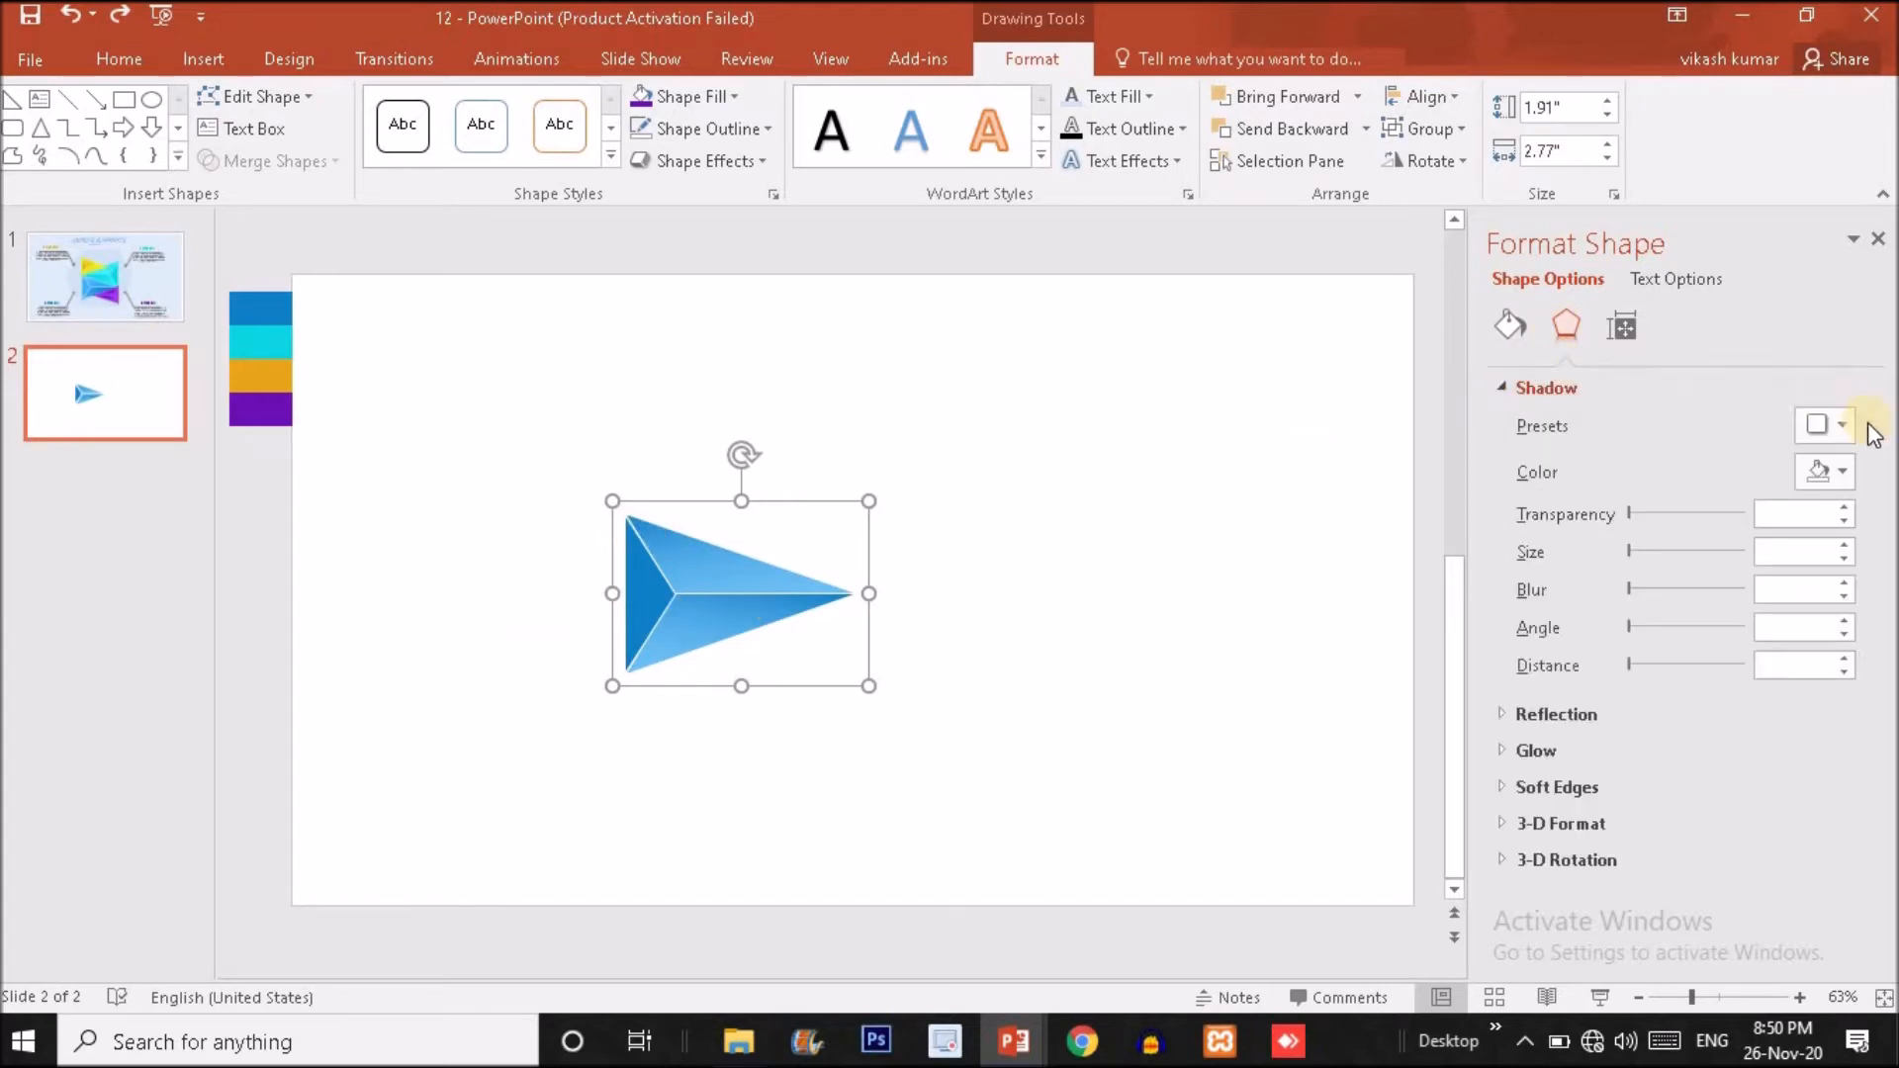
click(1837, 424)
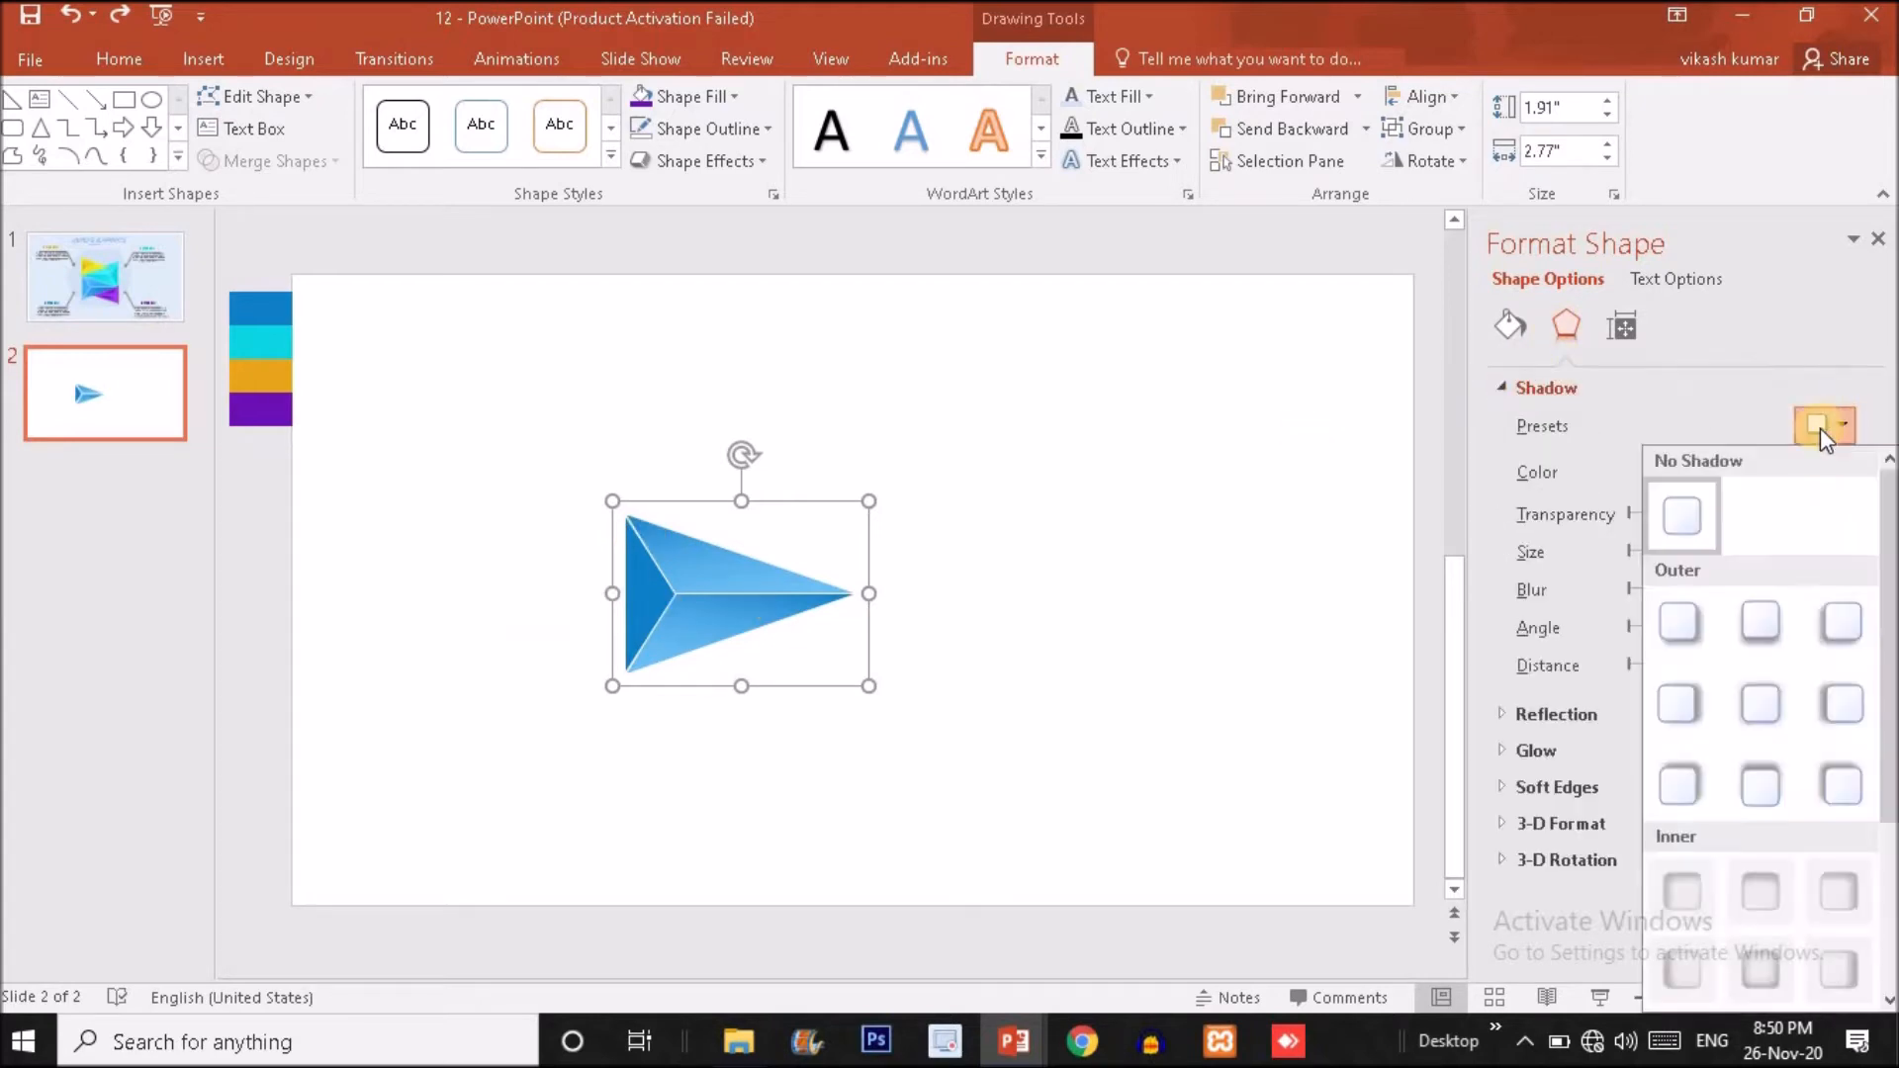
click(1759, 714)
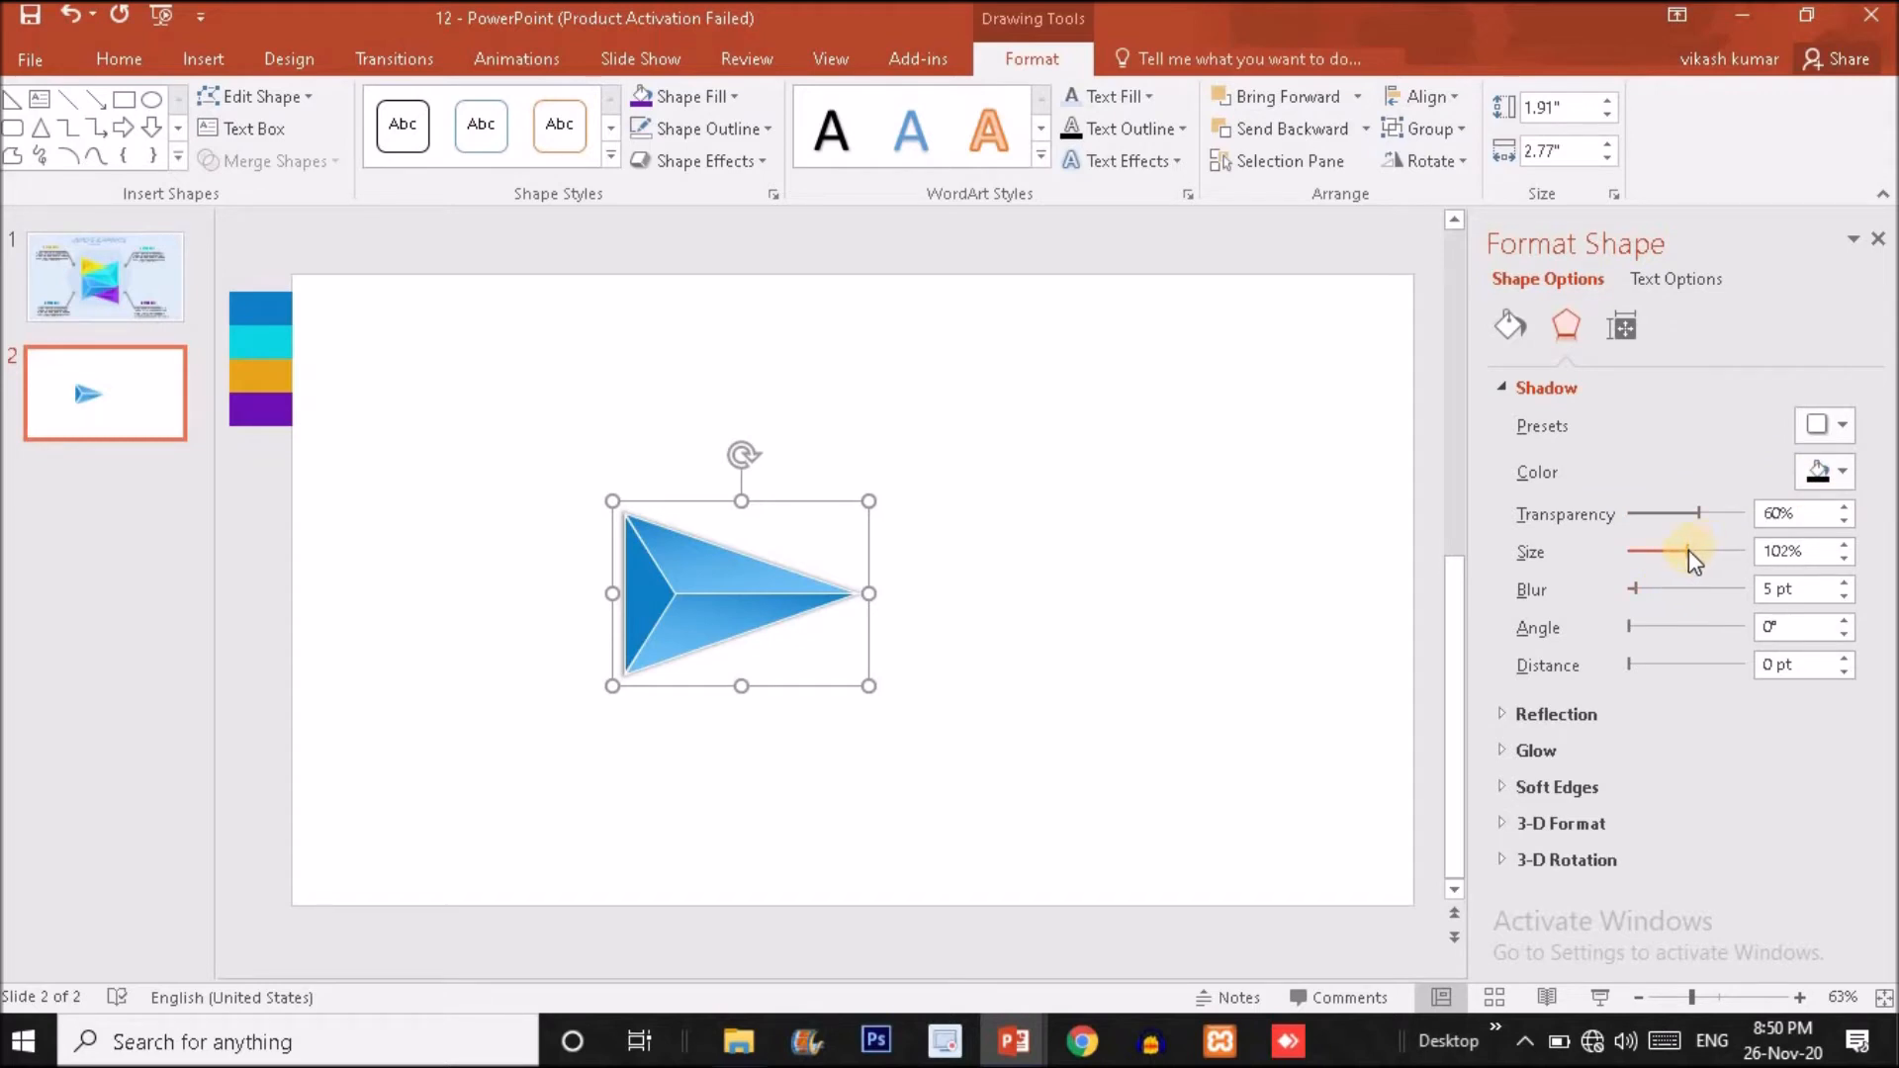
- Set the size of the blue triangle group's shadow to 105%
click(1844, 545)
click(1844, 544)
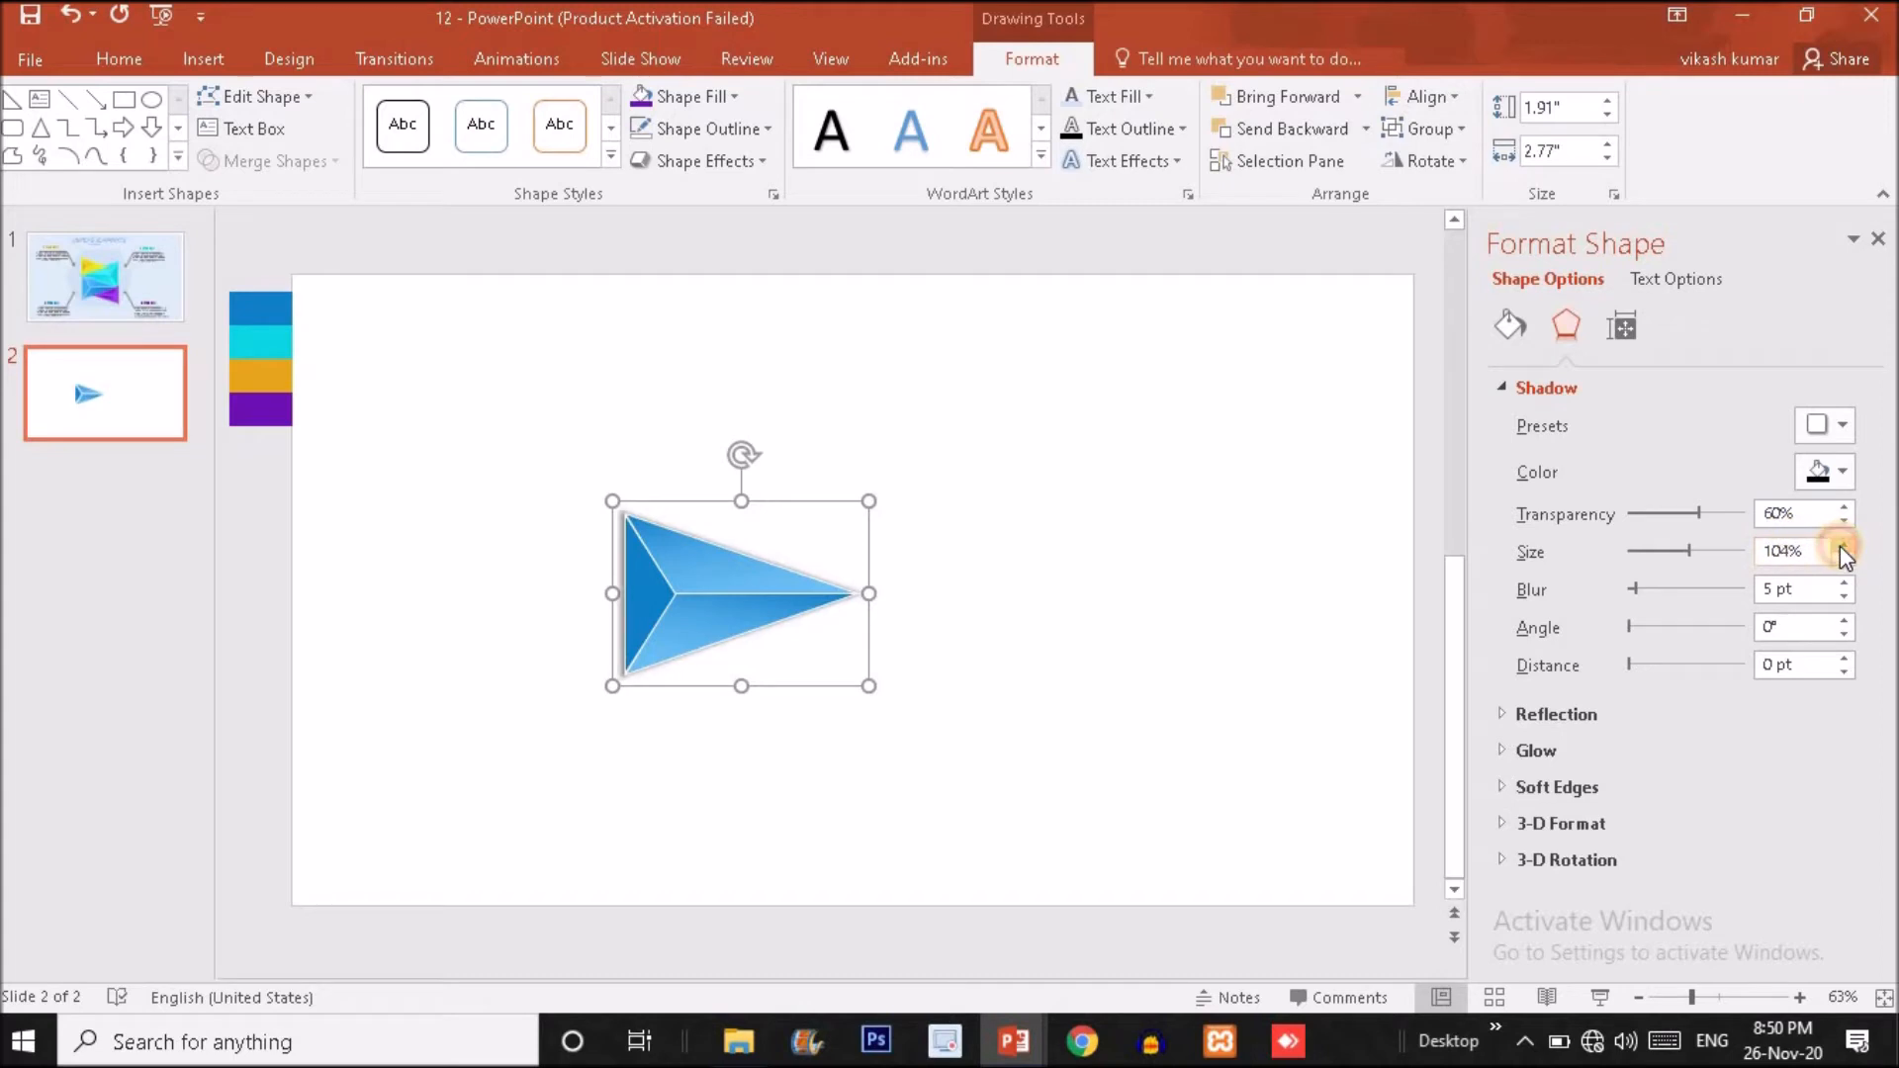
click(1843, 545)
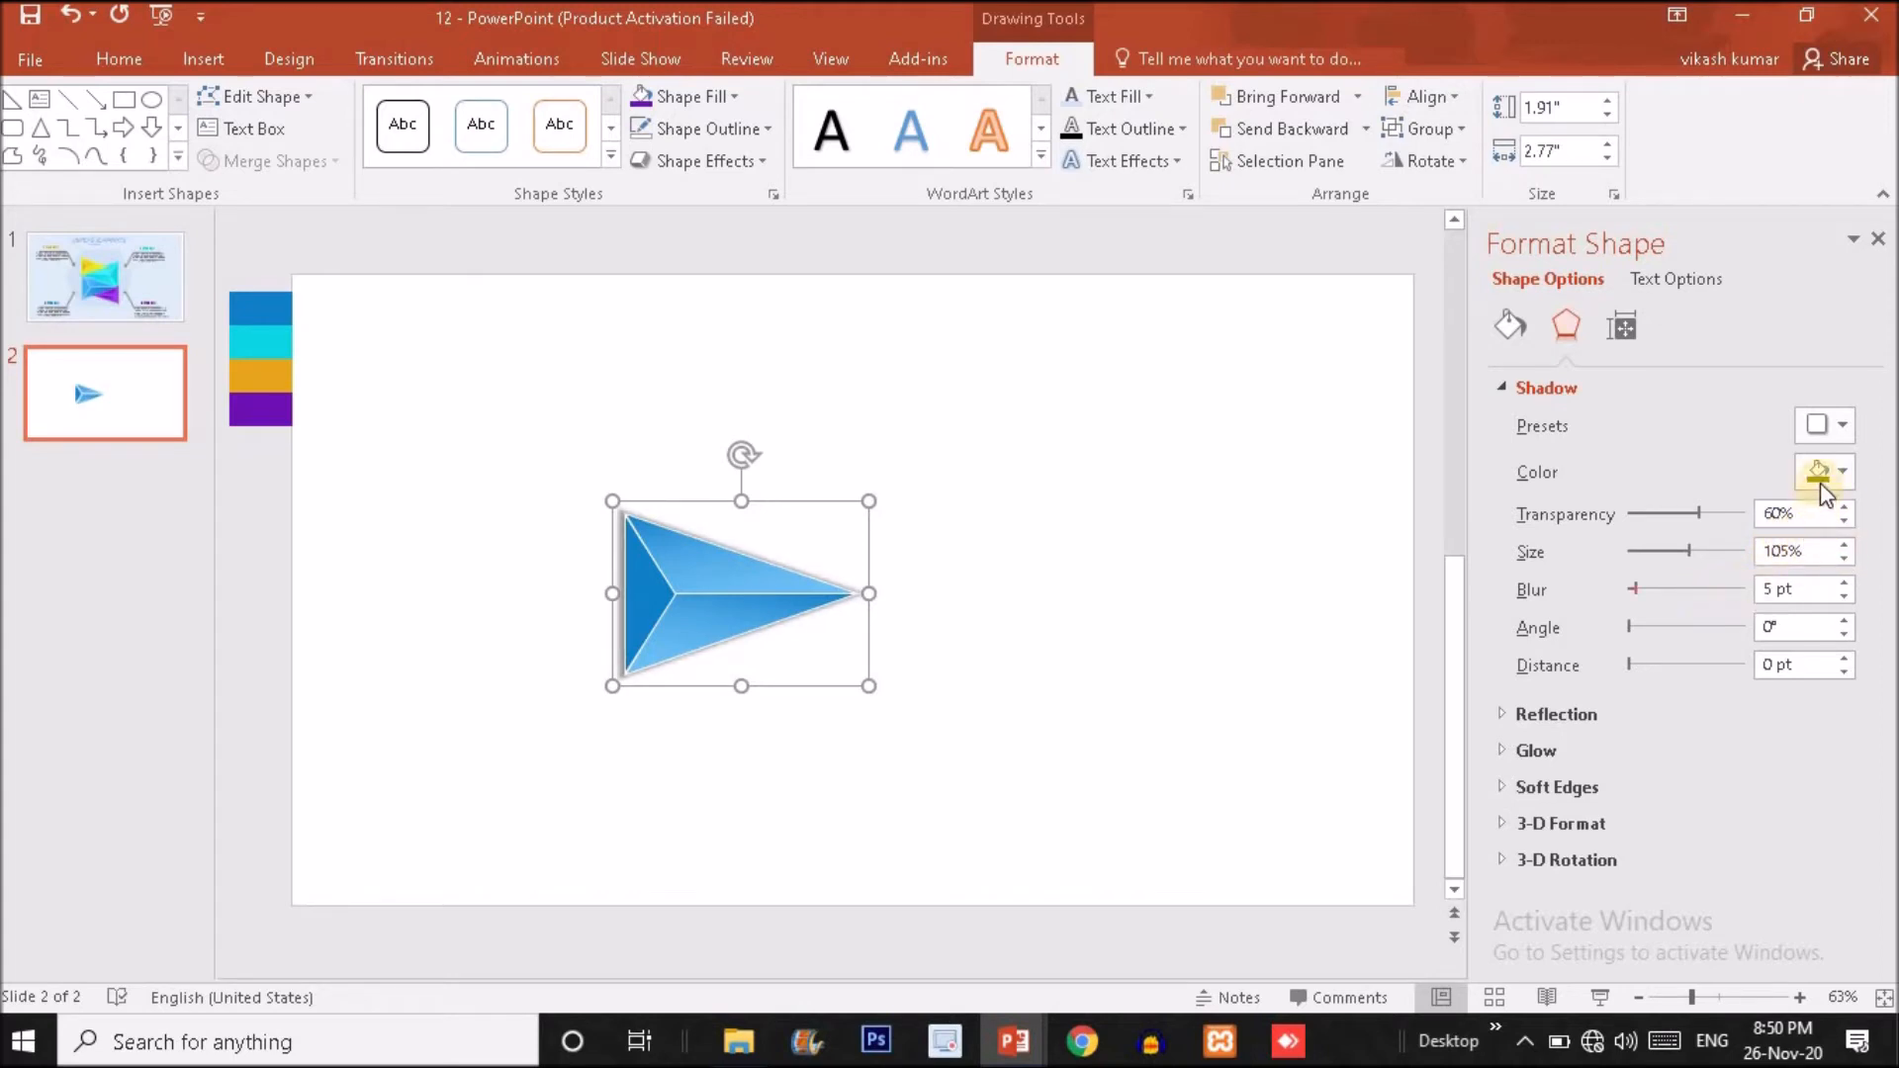
- Lower the transparency of the triangle group's shadow to roughly 50%
click(1844, 518)
click(1844, 518)
click(1844, 519)
click(1844, 518)
click(1844, 518)
click(1844, 519)
click(1844, 518)
click(1844, 518)
click(1844, 518)
click(1843, 519)
click(1844, 518)
click(1844, 518)
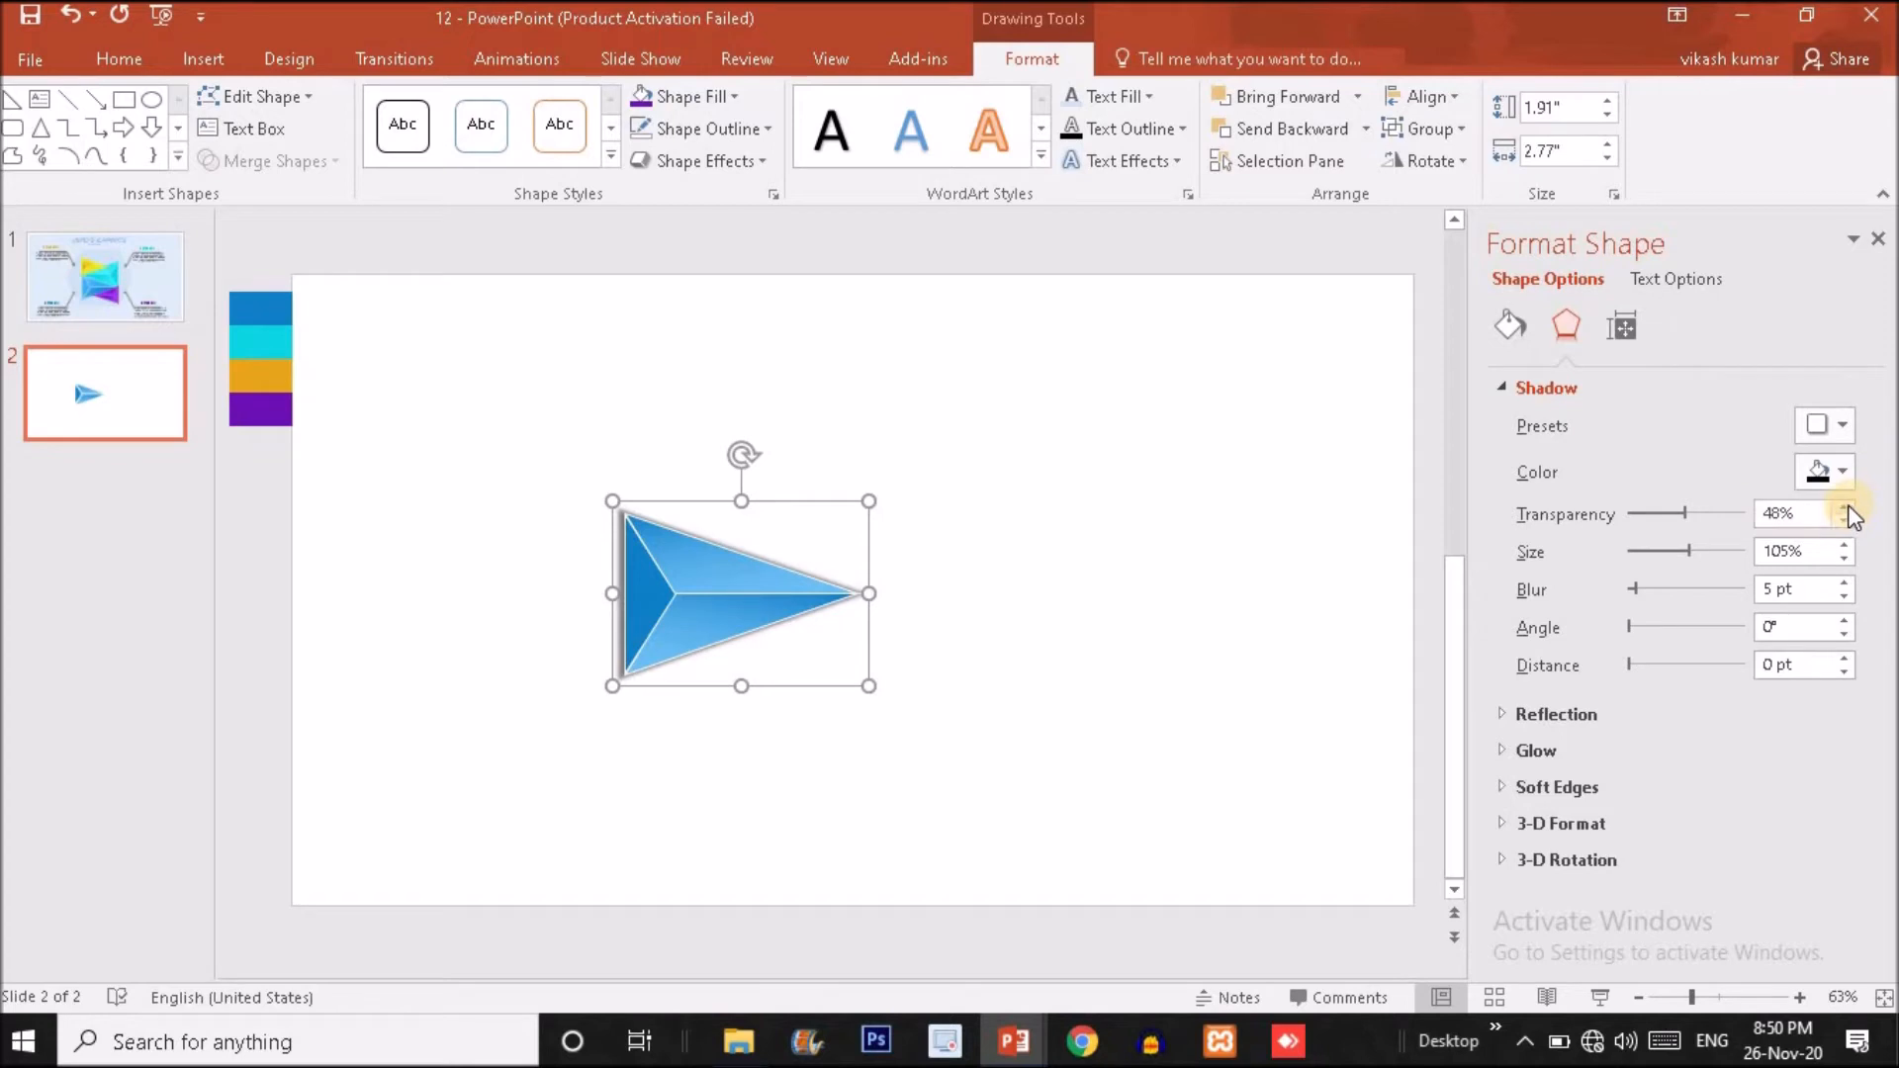
click(1846, 506)
click(1846, 506)
click(1846, 507)
- Check the reference on slide 1, and outline slide 2's triangle group in light blue sampled from its facets with the Eyedropper
click(141, 296)
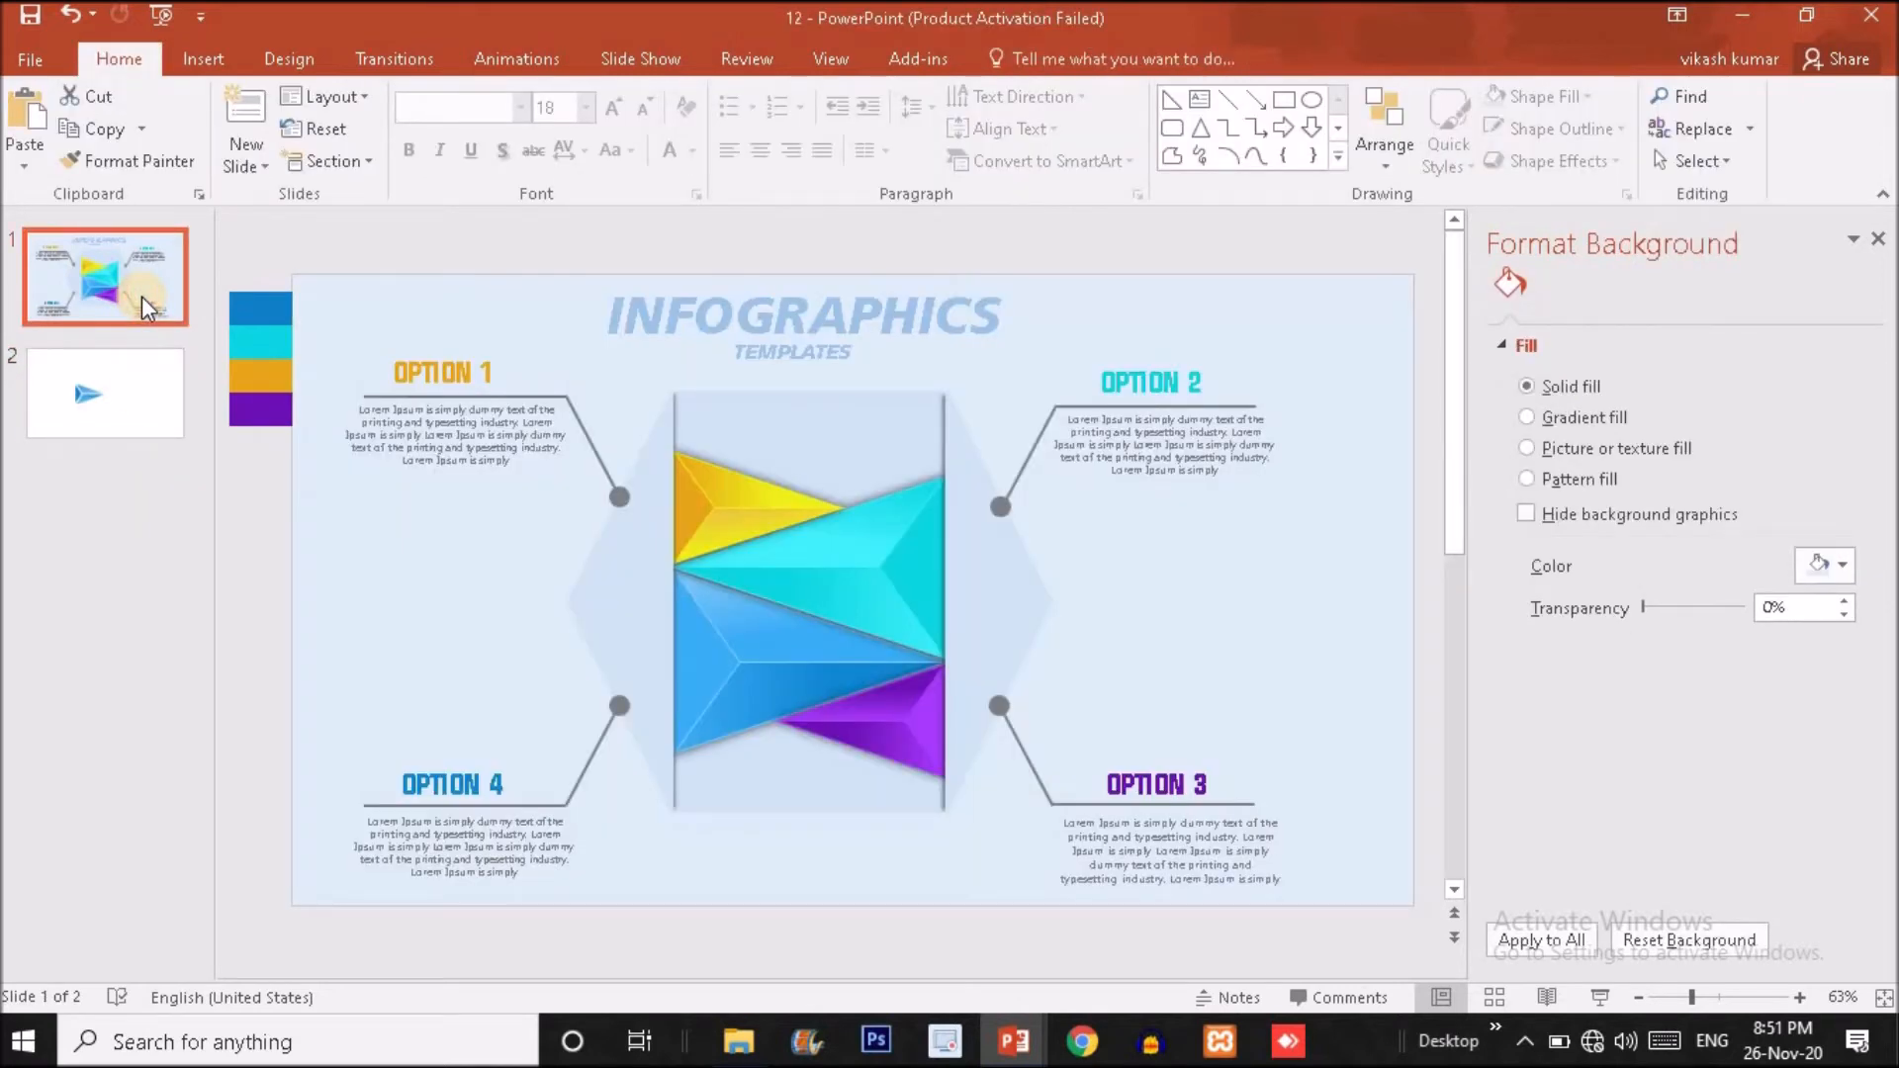
click(143, 388)
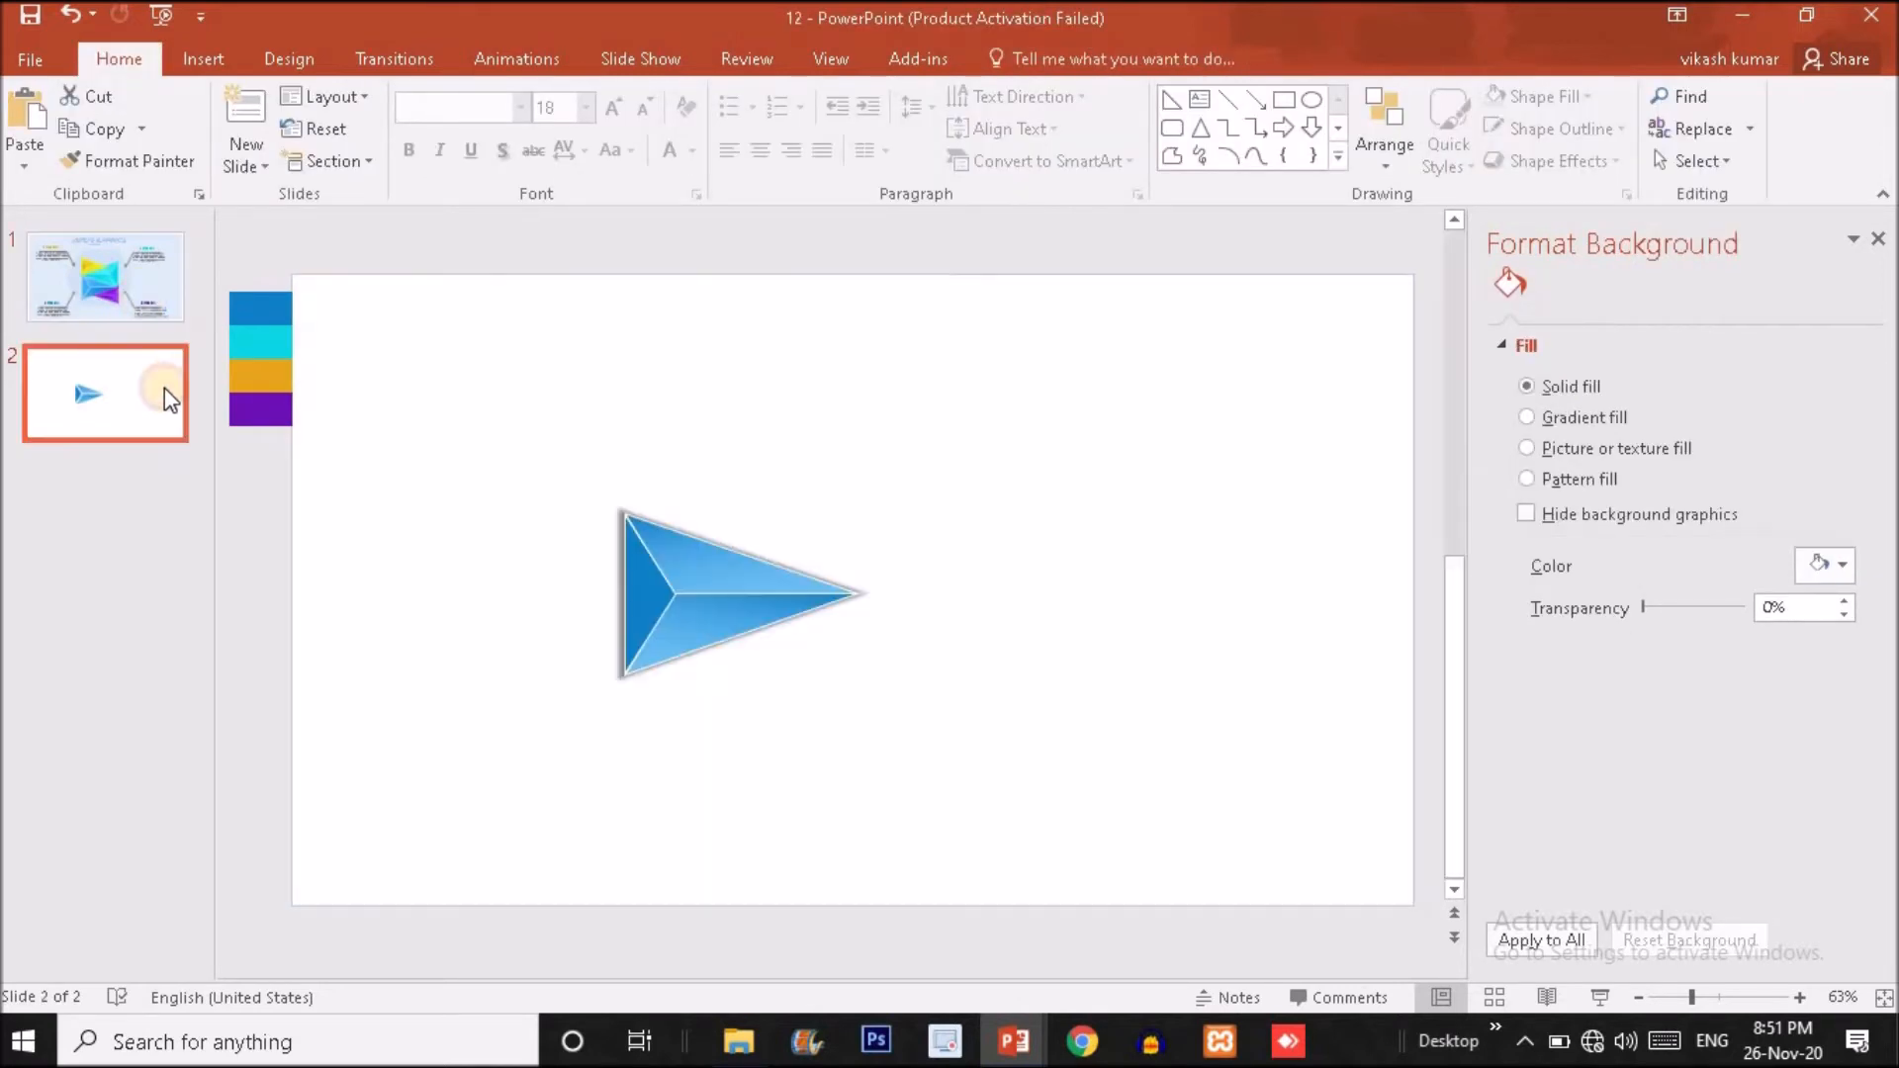
click(673, 542)
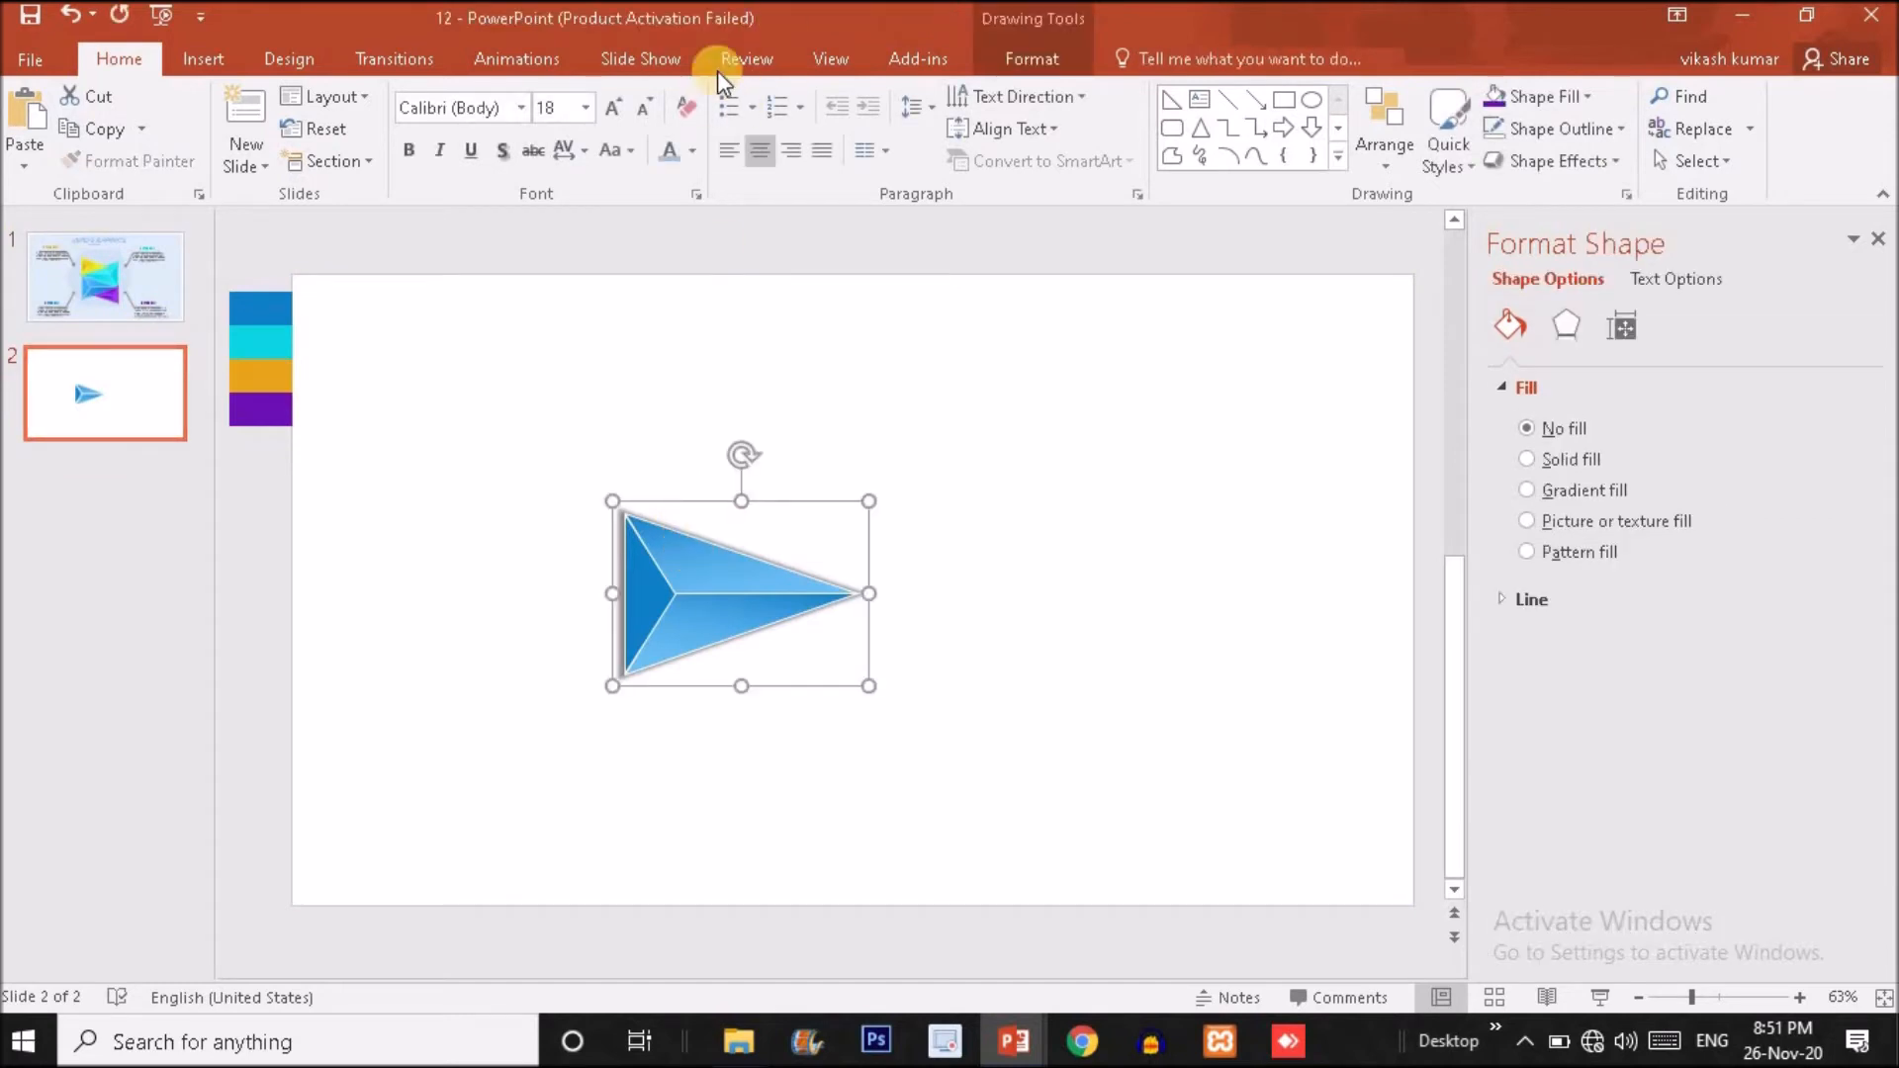
click(1013, 54)
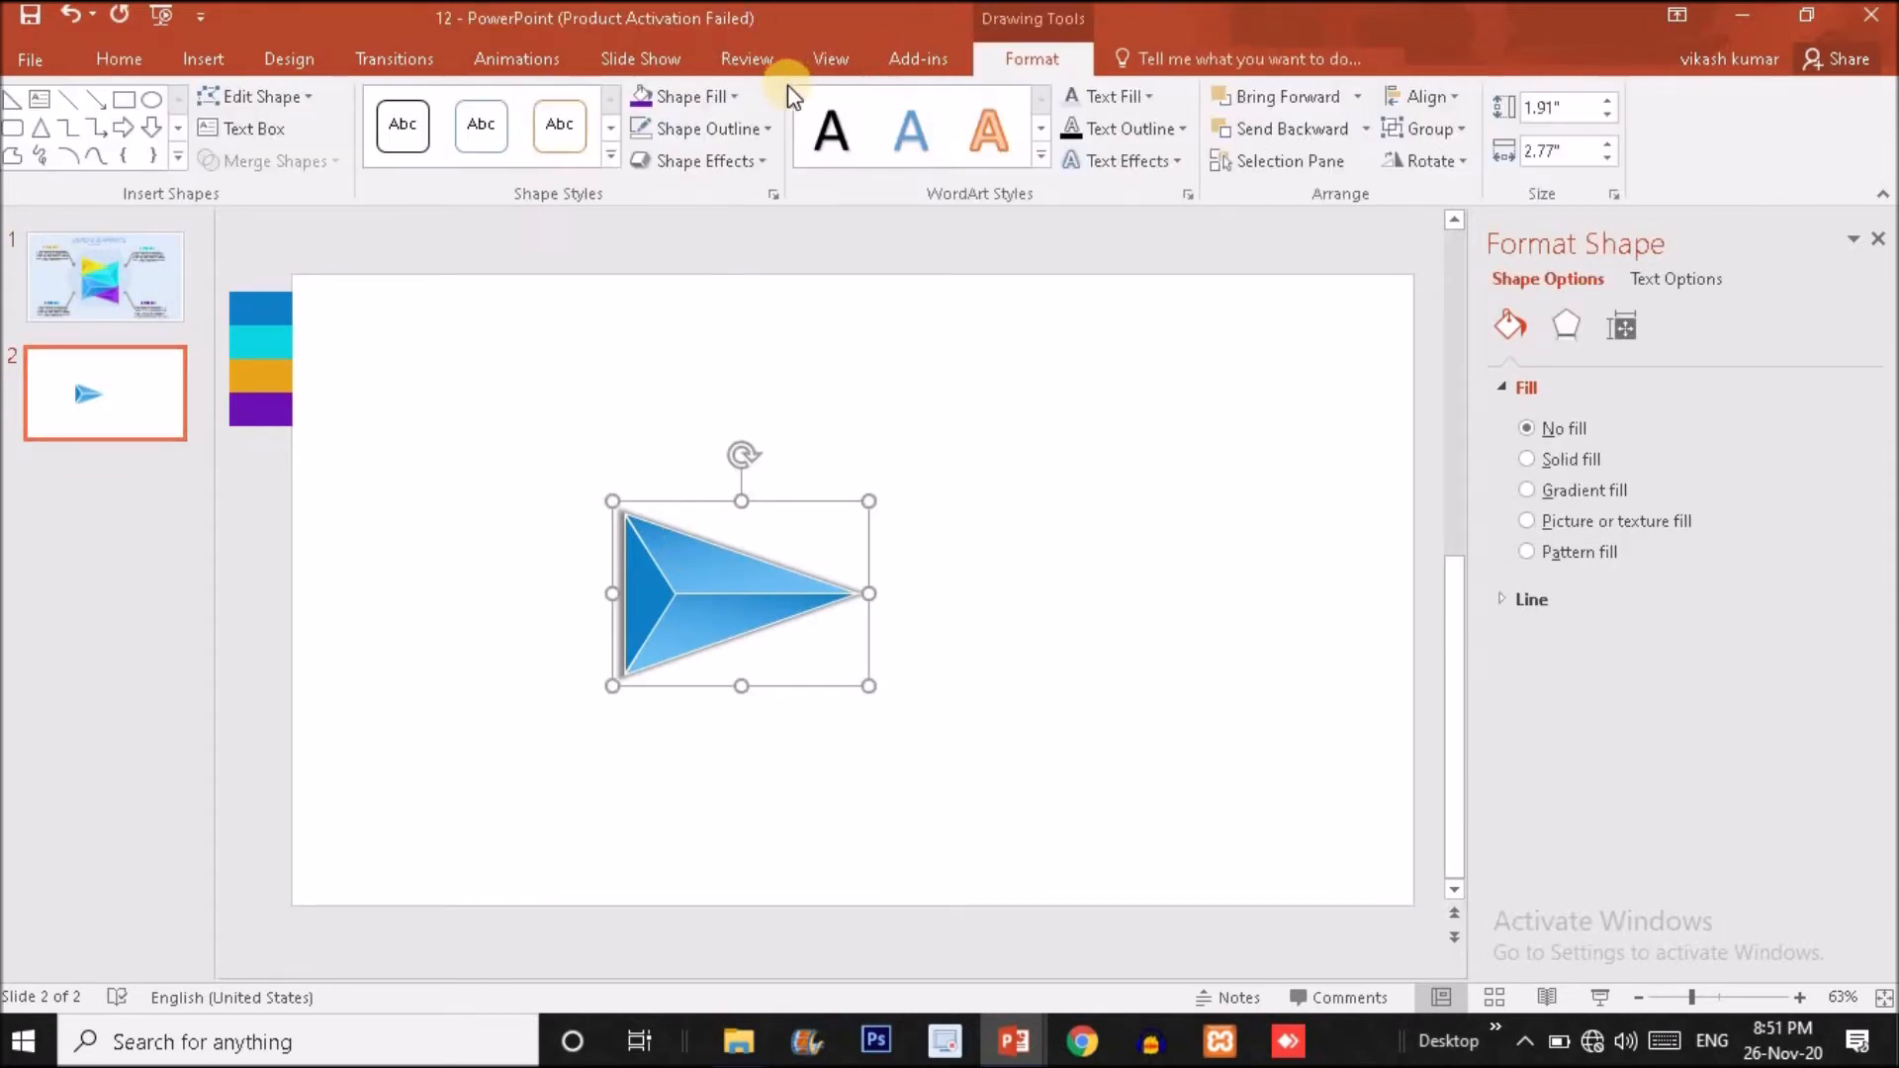
click(720, 127)
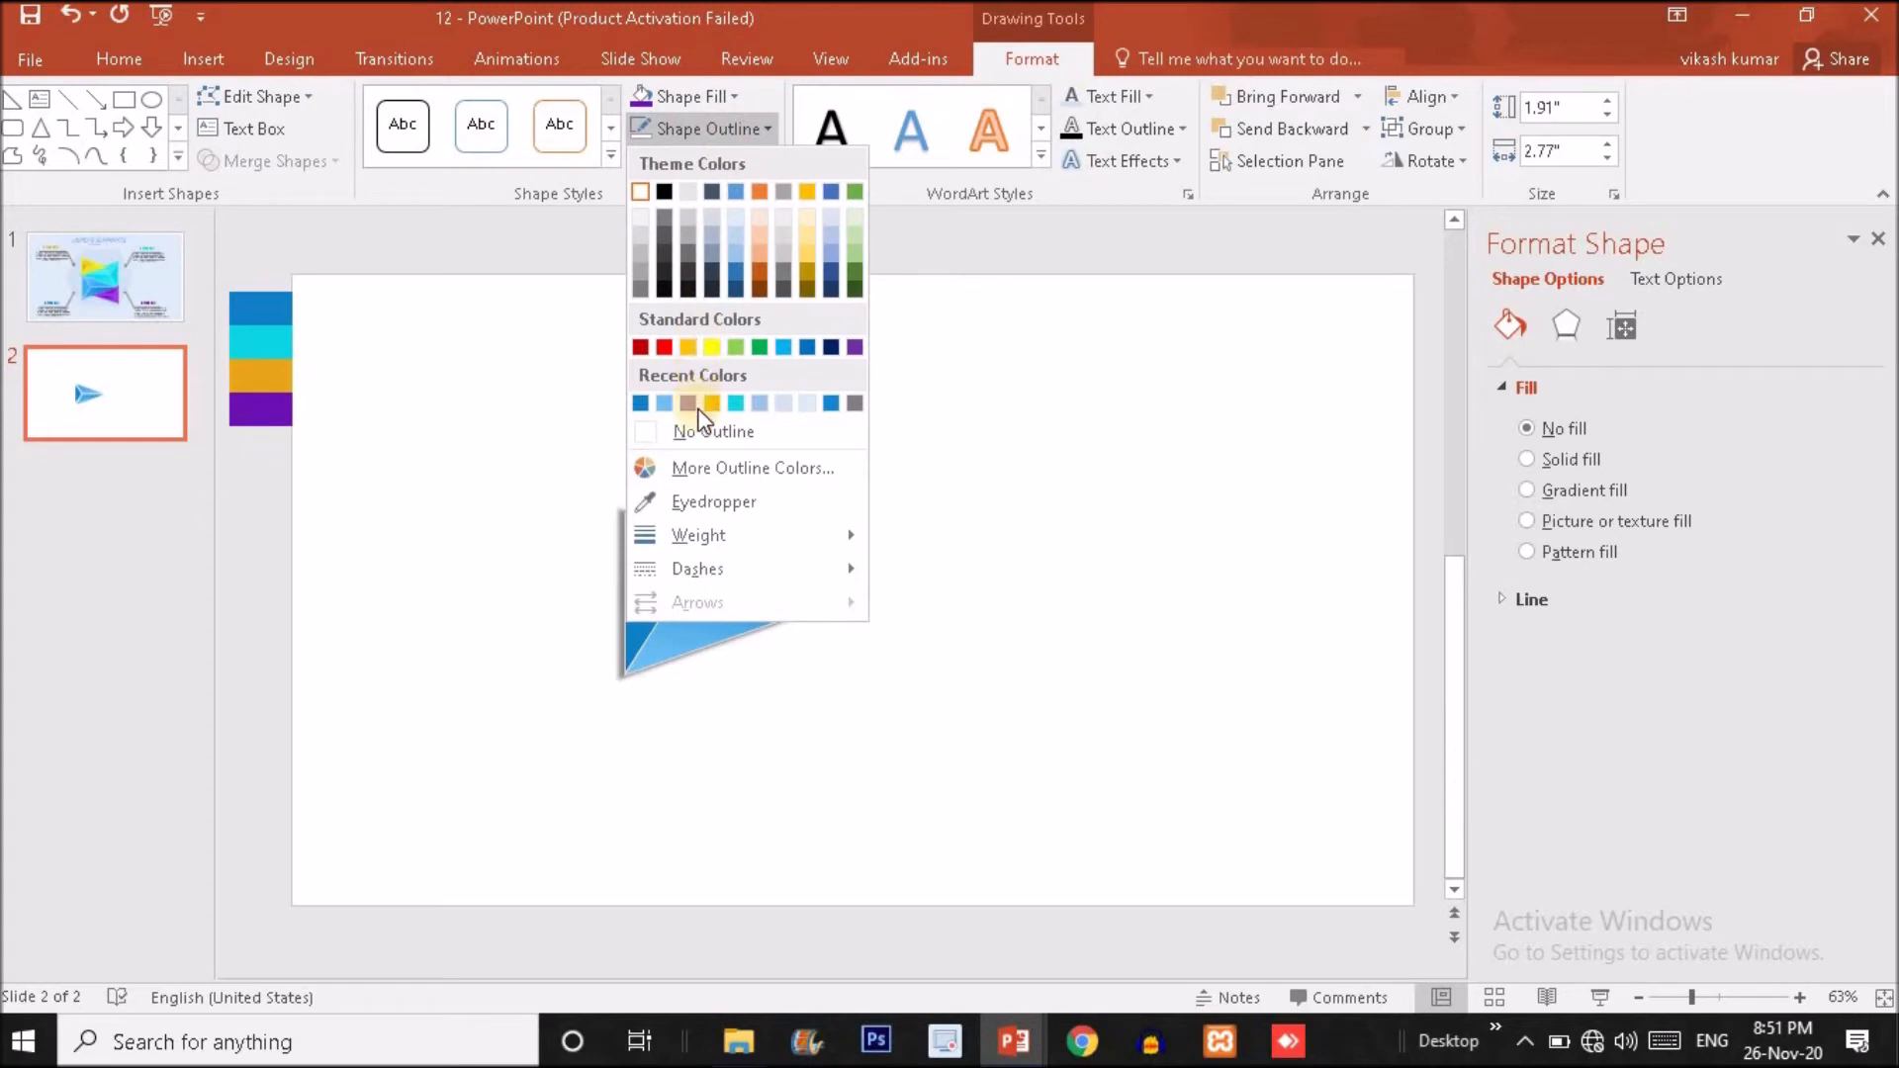
click(684, 503)
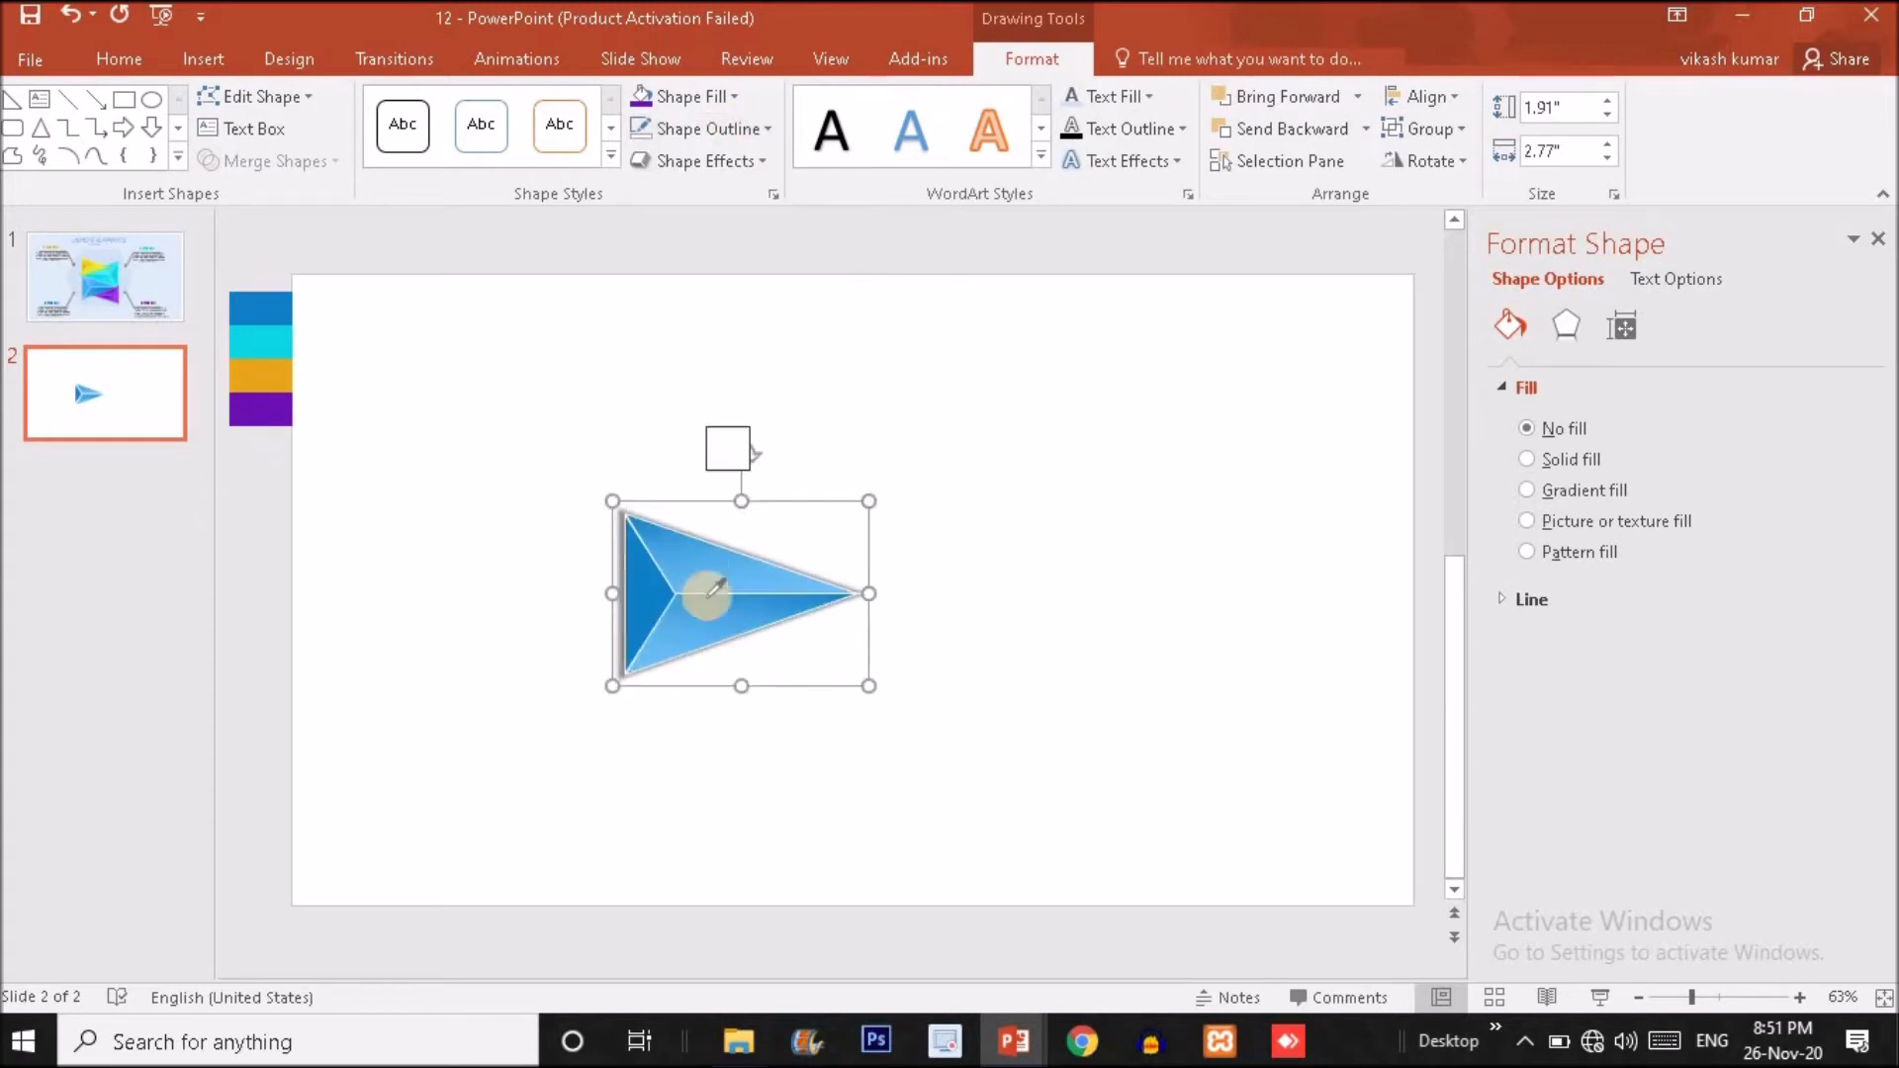
click(645, 661)
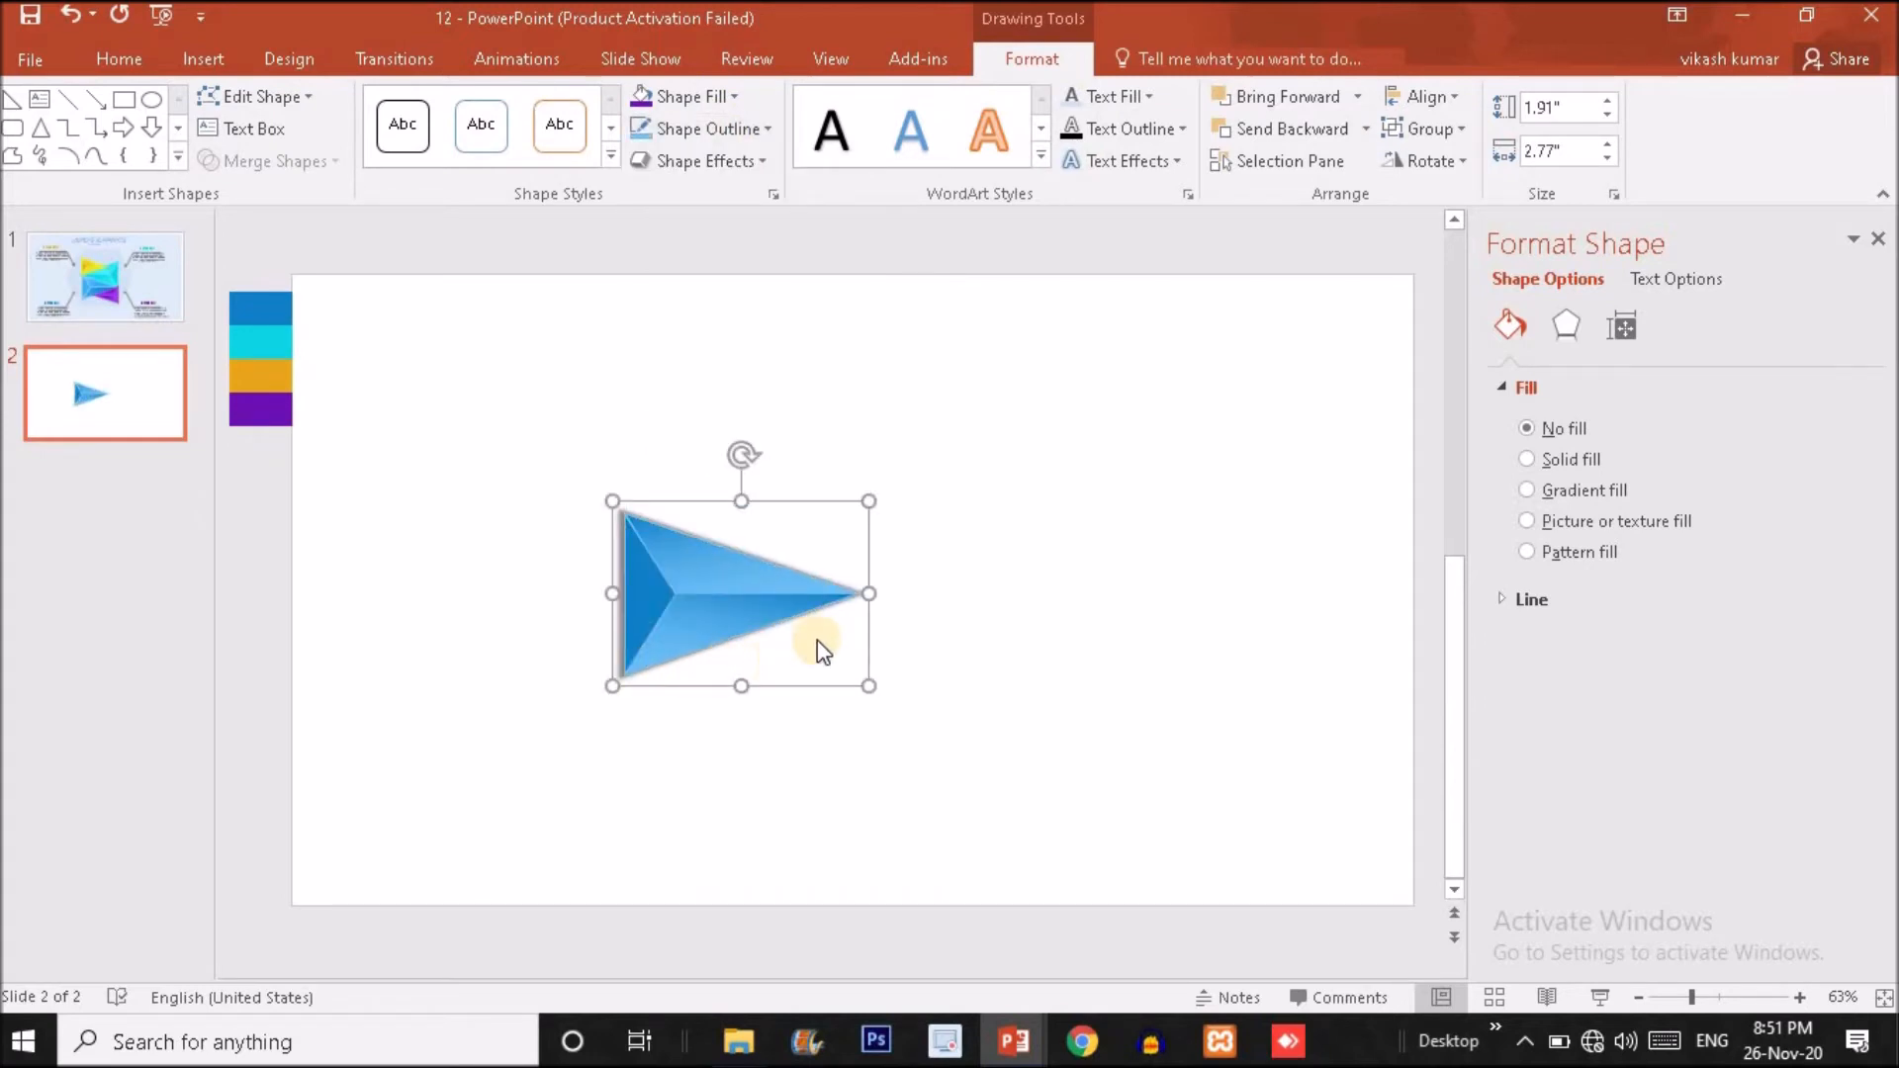
- Lighten the triangle group's outline to a custom blue with RGB 146, 208, 246
click(722, 131)
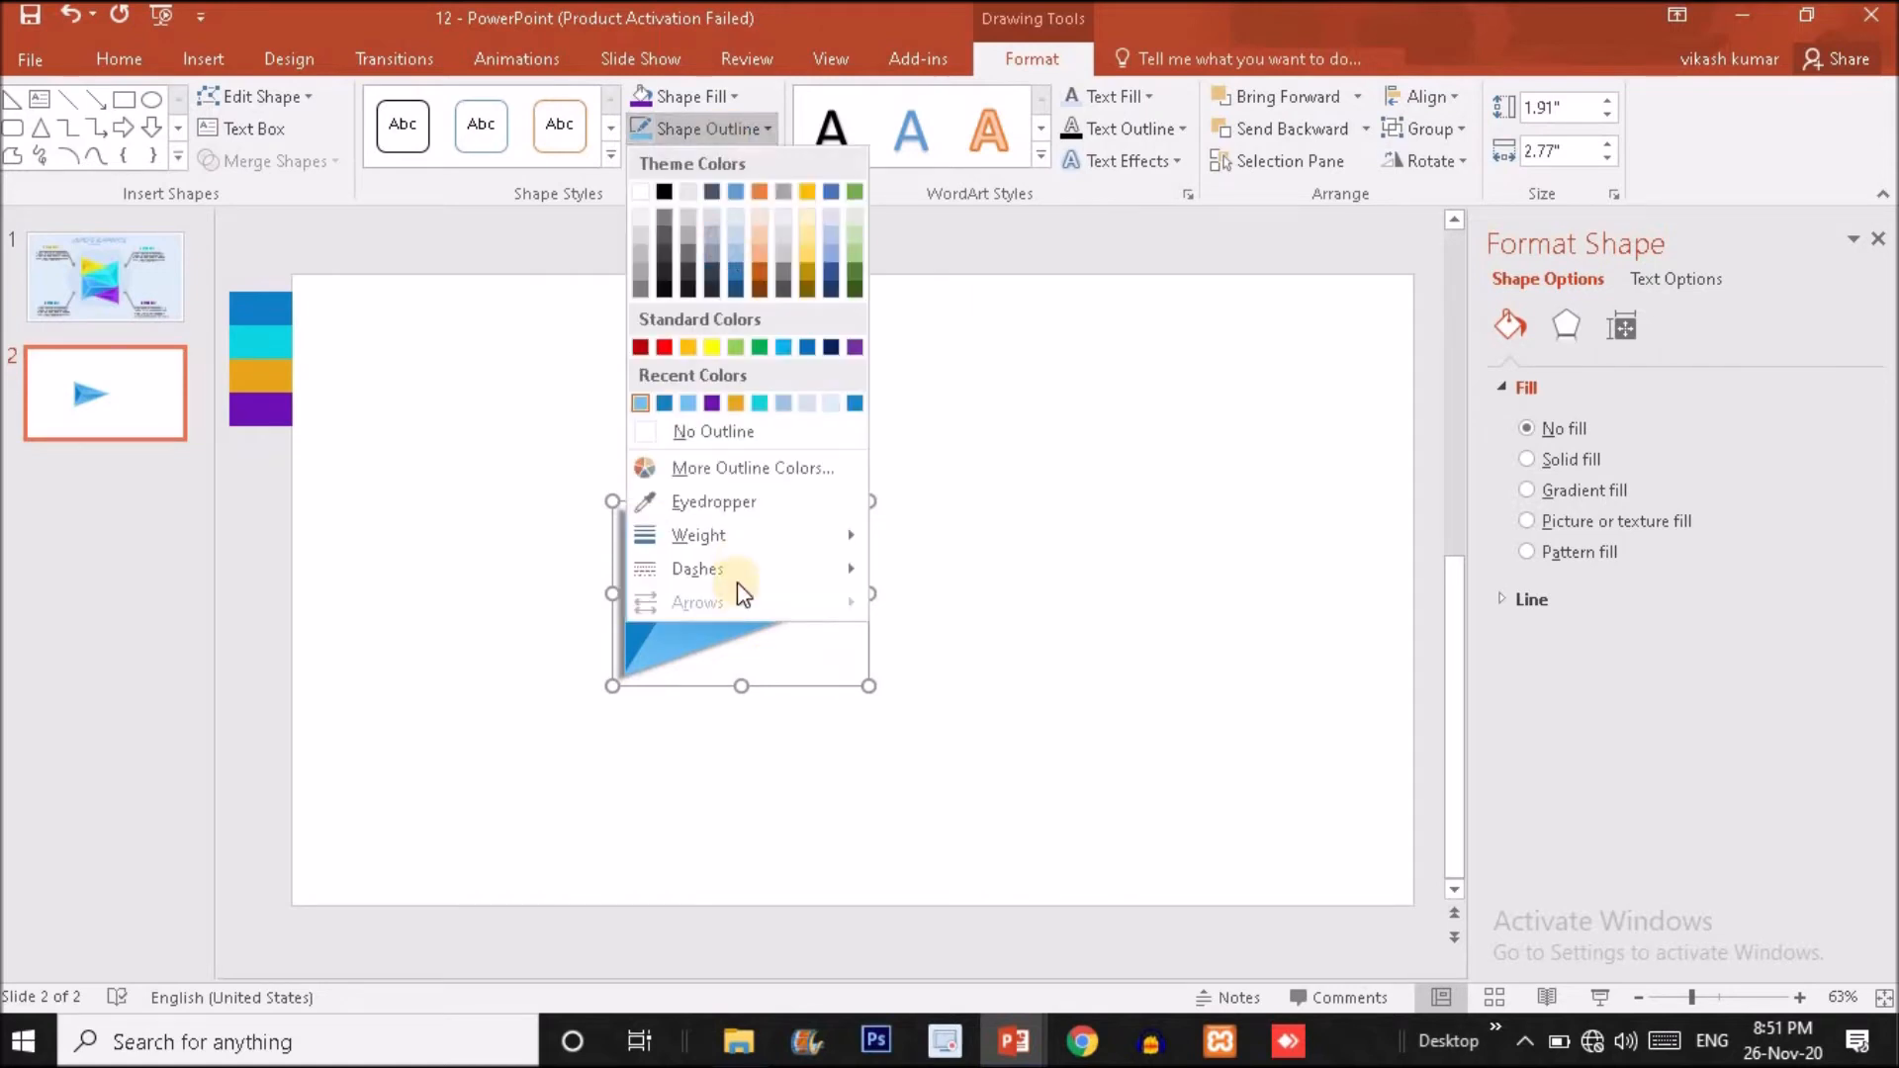
click(751, 471)
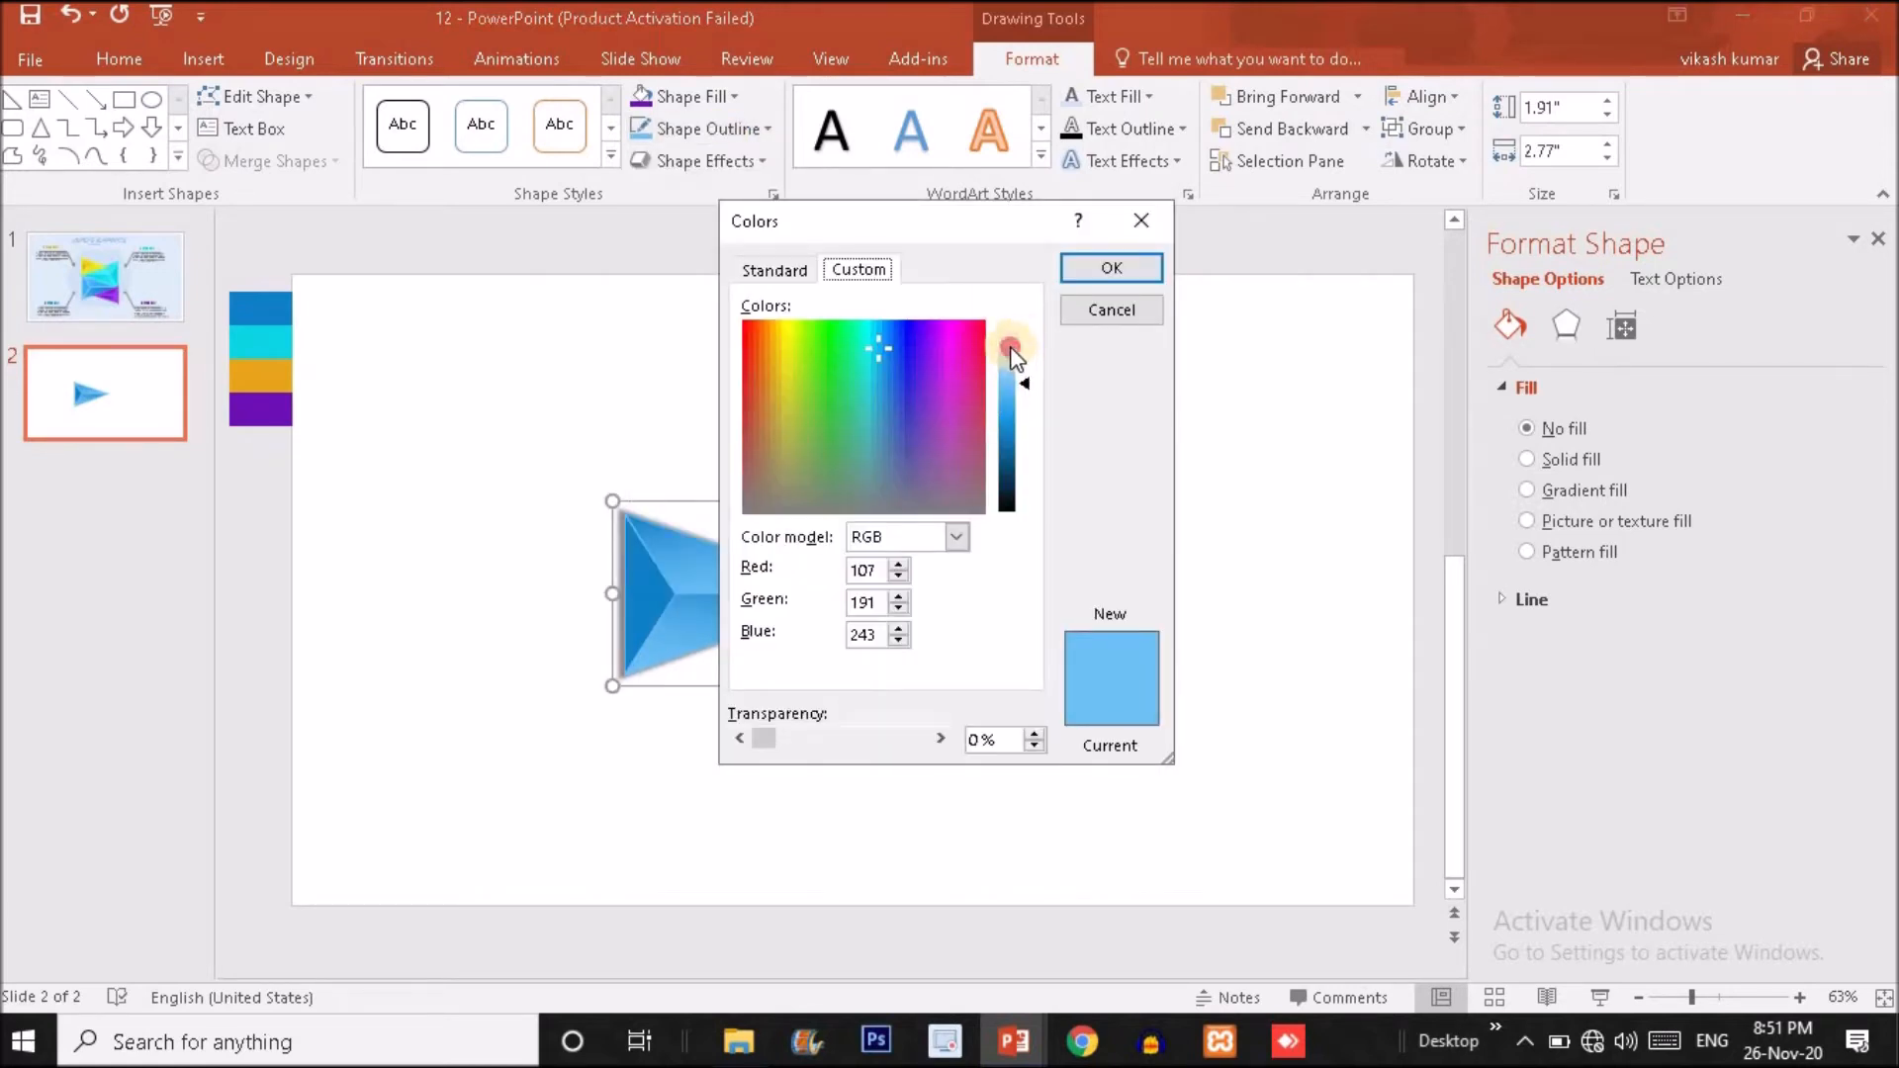
click(1011, 356)
click(1015, 369)
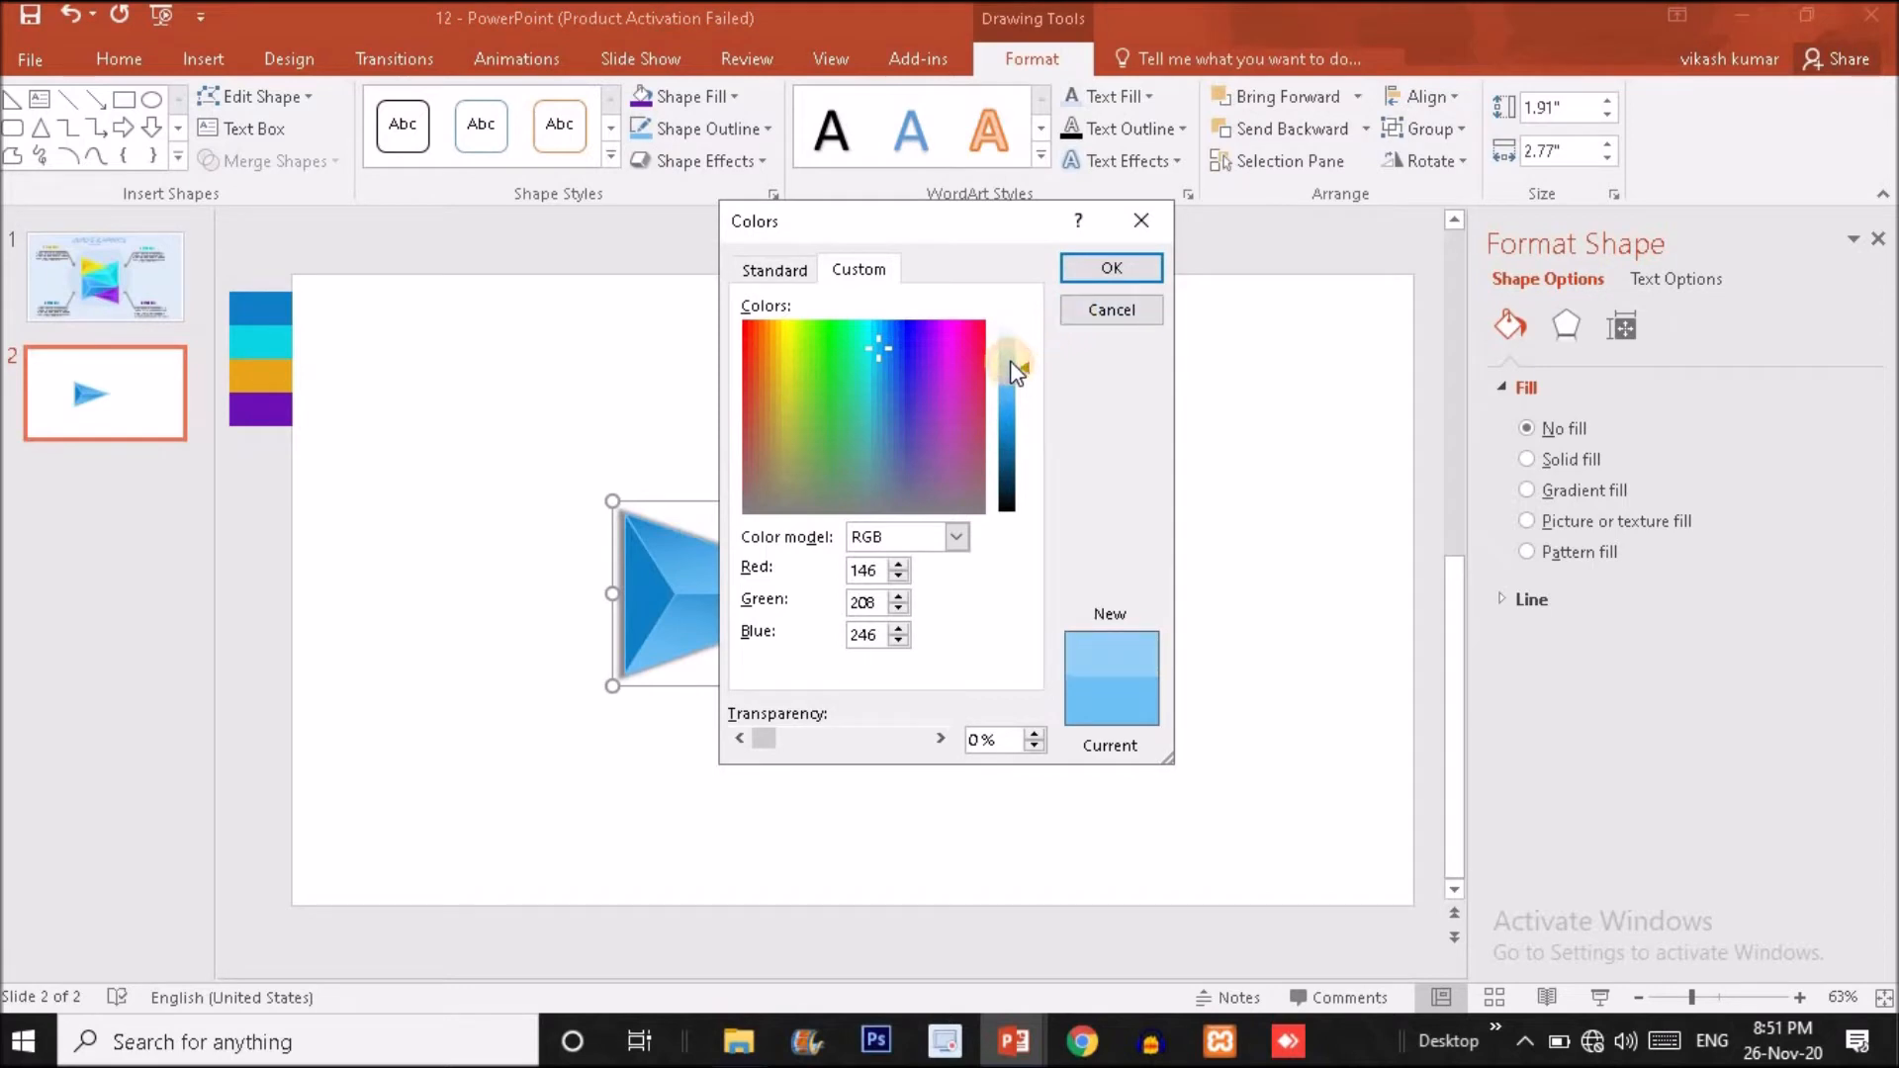
click(1129, 259)
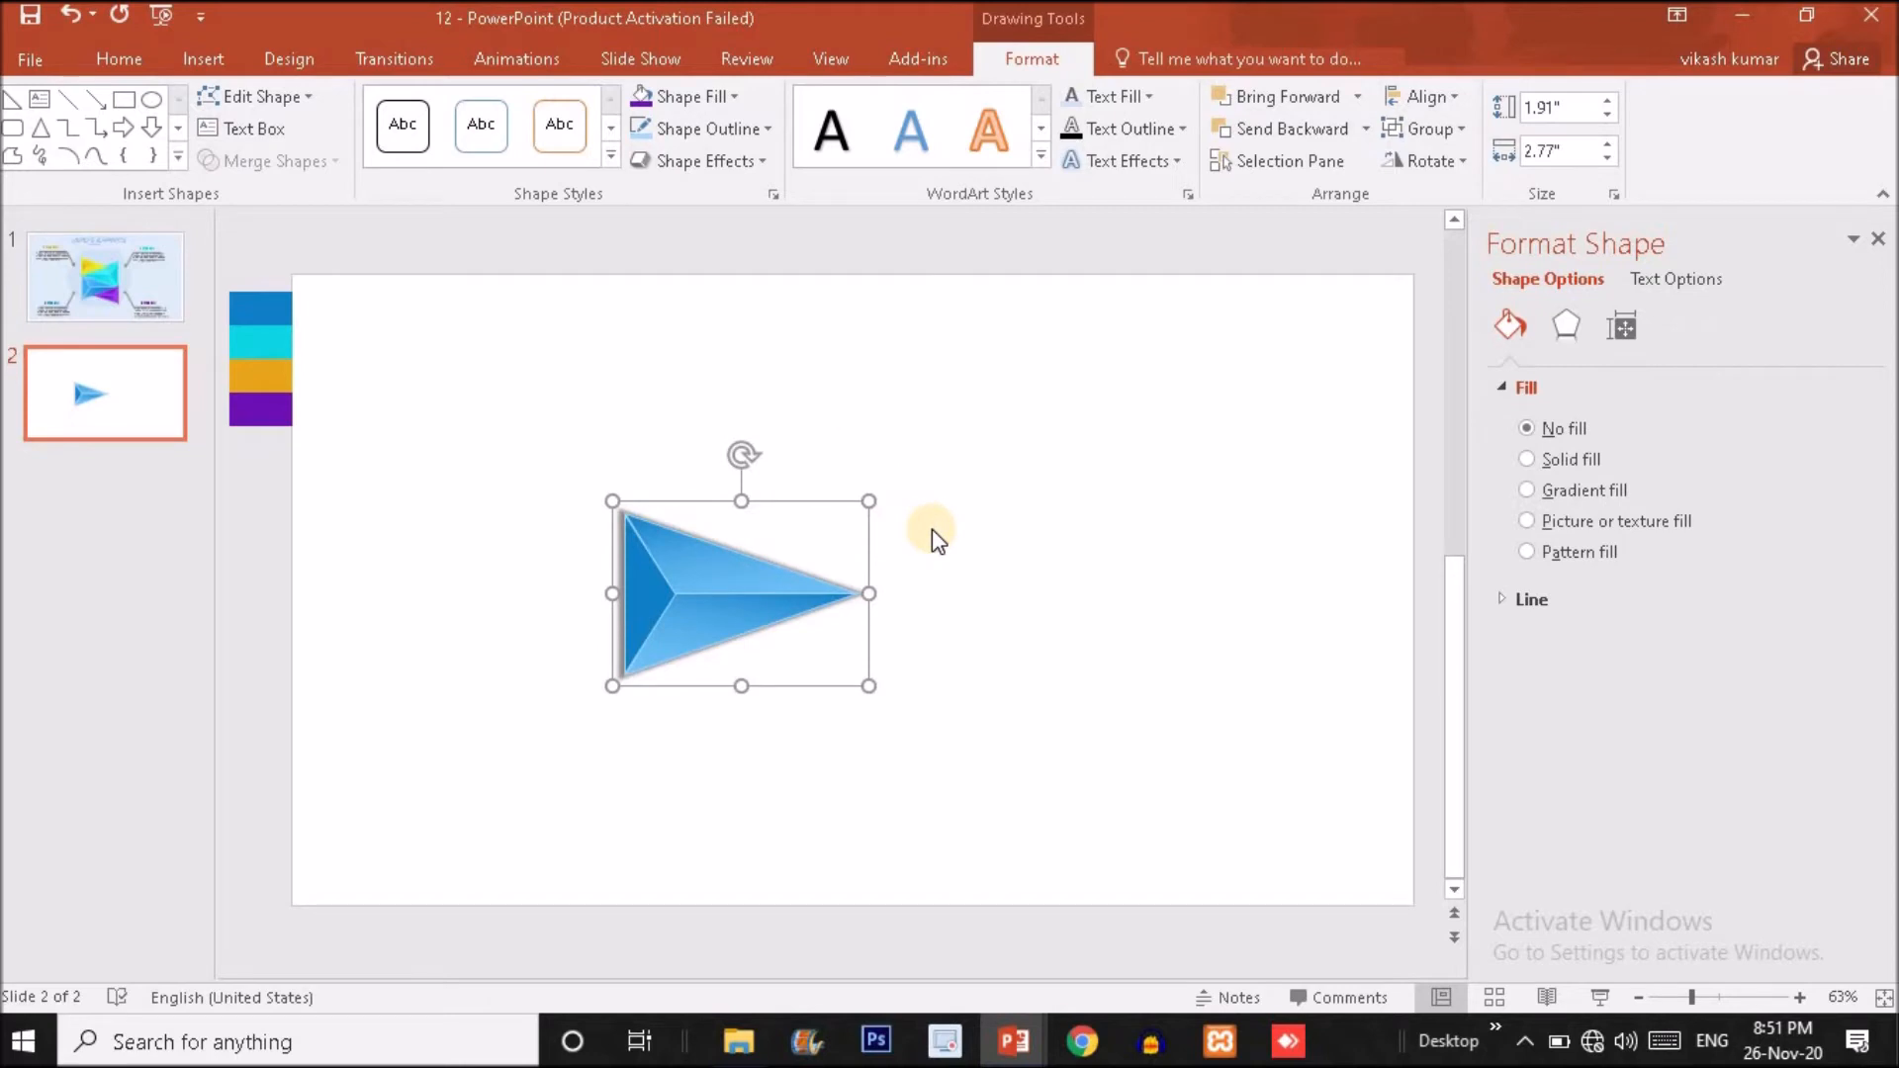
- Place a copy of the triangle group beside the original and rotate it left by 90° twice
drag(775, 601, 1057, 540)
click(1422, 161)
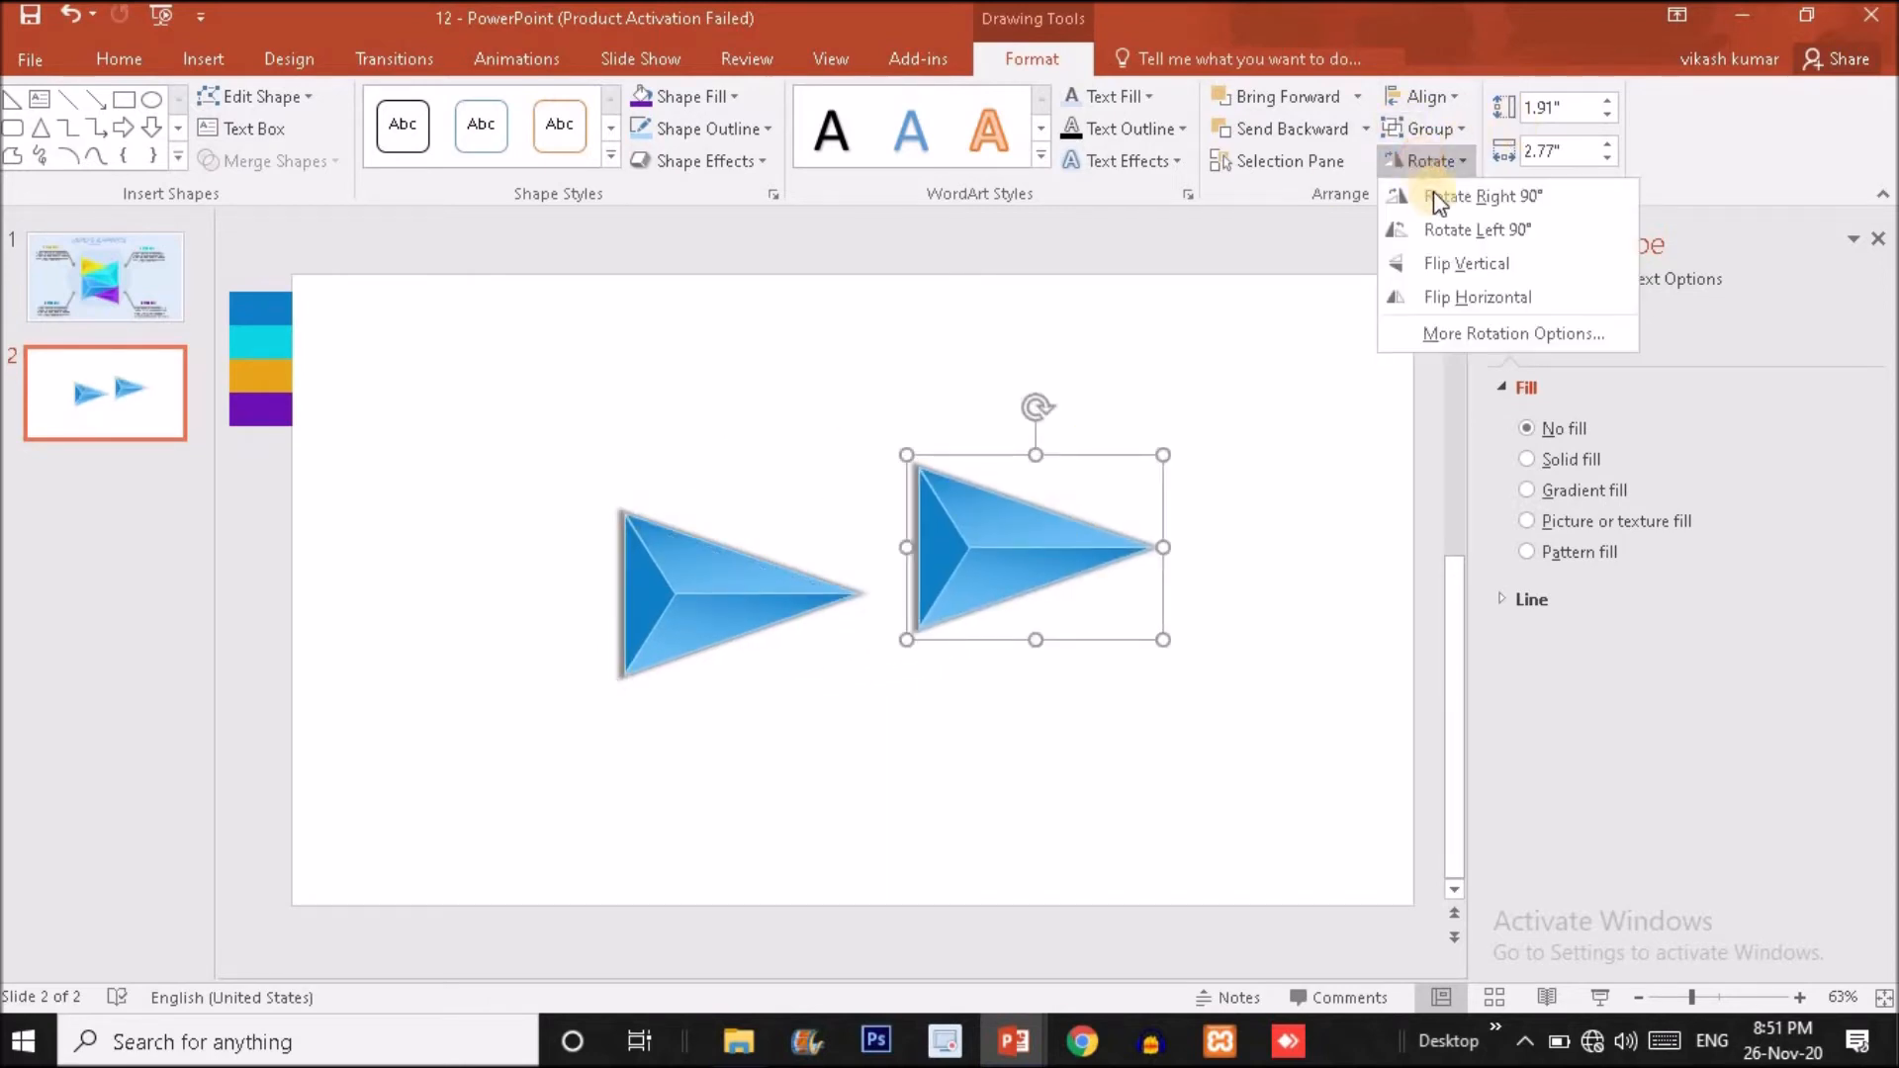
click(1450, 226)
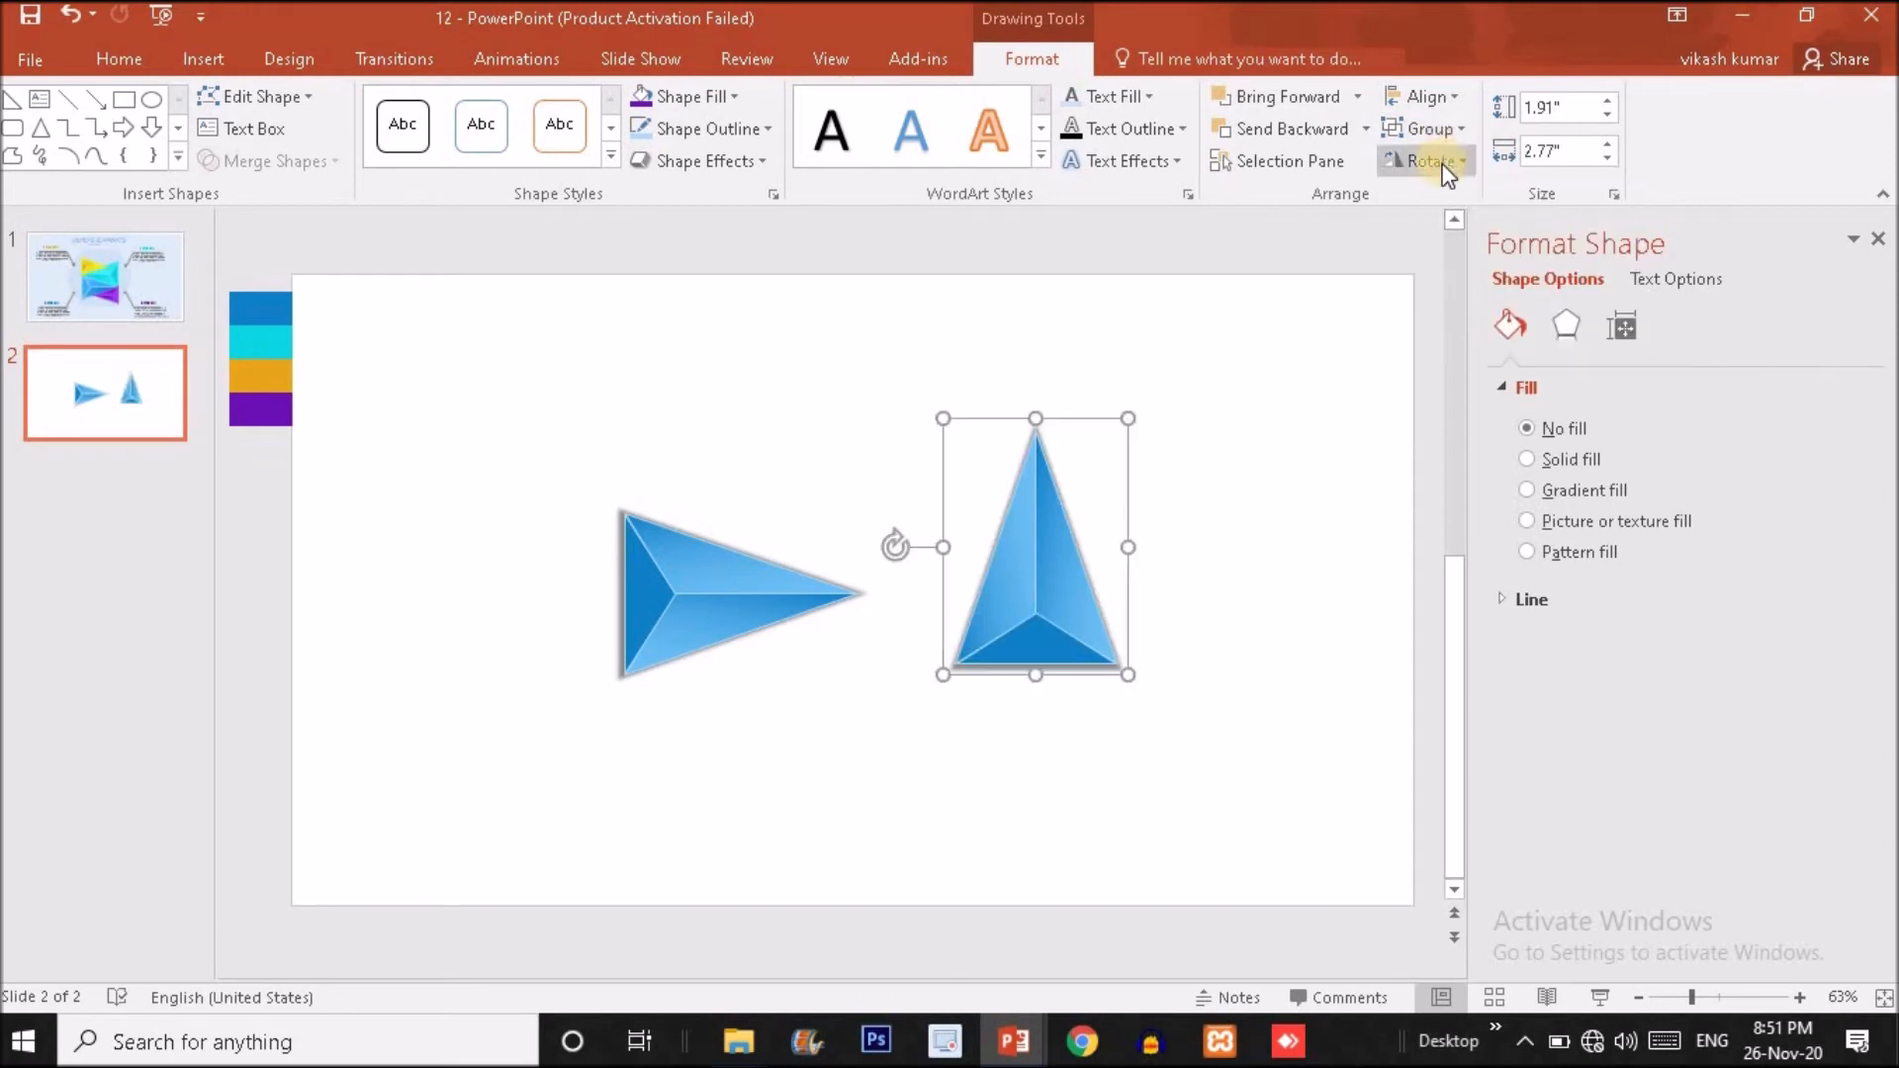
click(1424, 160)
click(1452, 228)
- Fit the rotated copy against the original triangle's upper slanted edge, nudging it until their edges meet
drag(1135, 547, 851, 510)
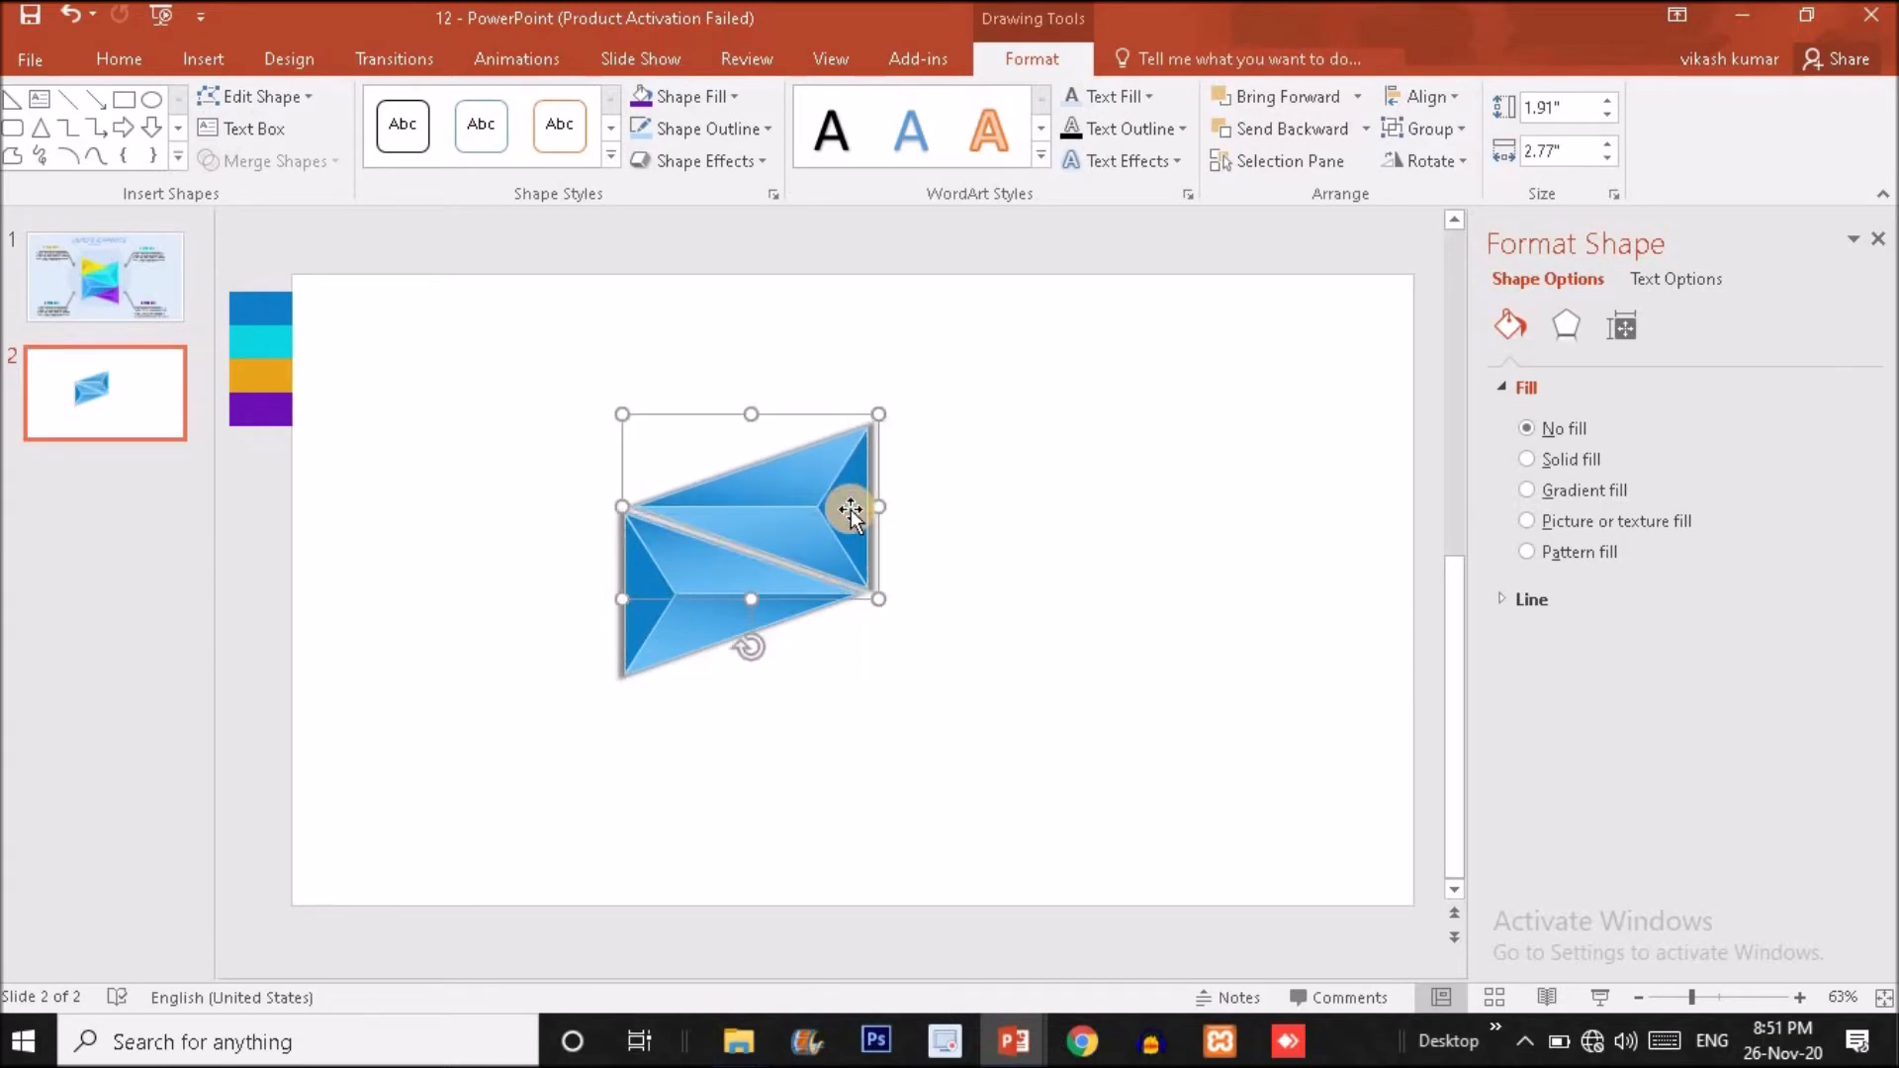
key(ctrl+Left)
key(ctrl+Left)
key(ctrl+Down)
key(ctrl+Down)
key(ctrl+Left)
key(ctrl+Down)
key(ctrl+Left)
key(ctrl+Down)
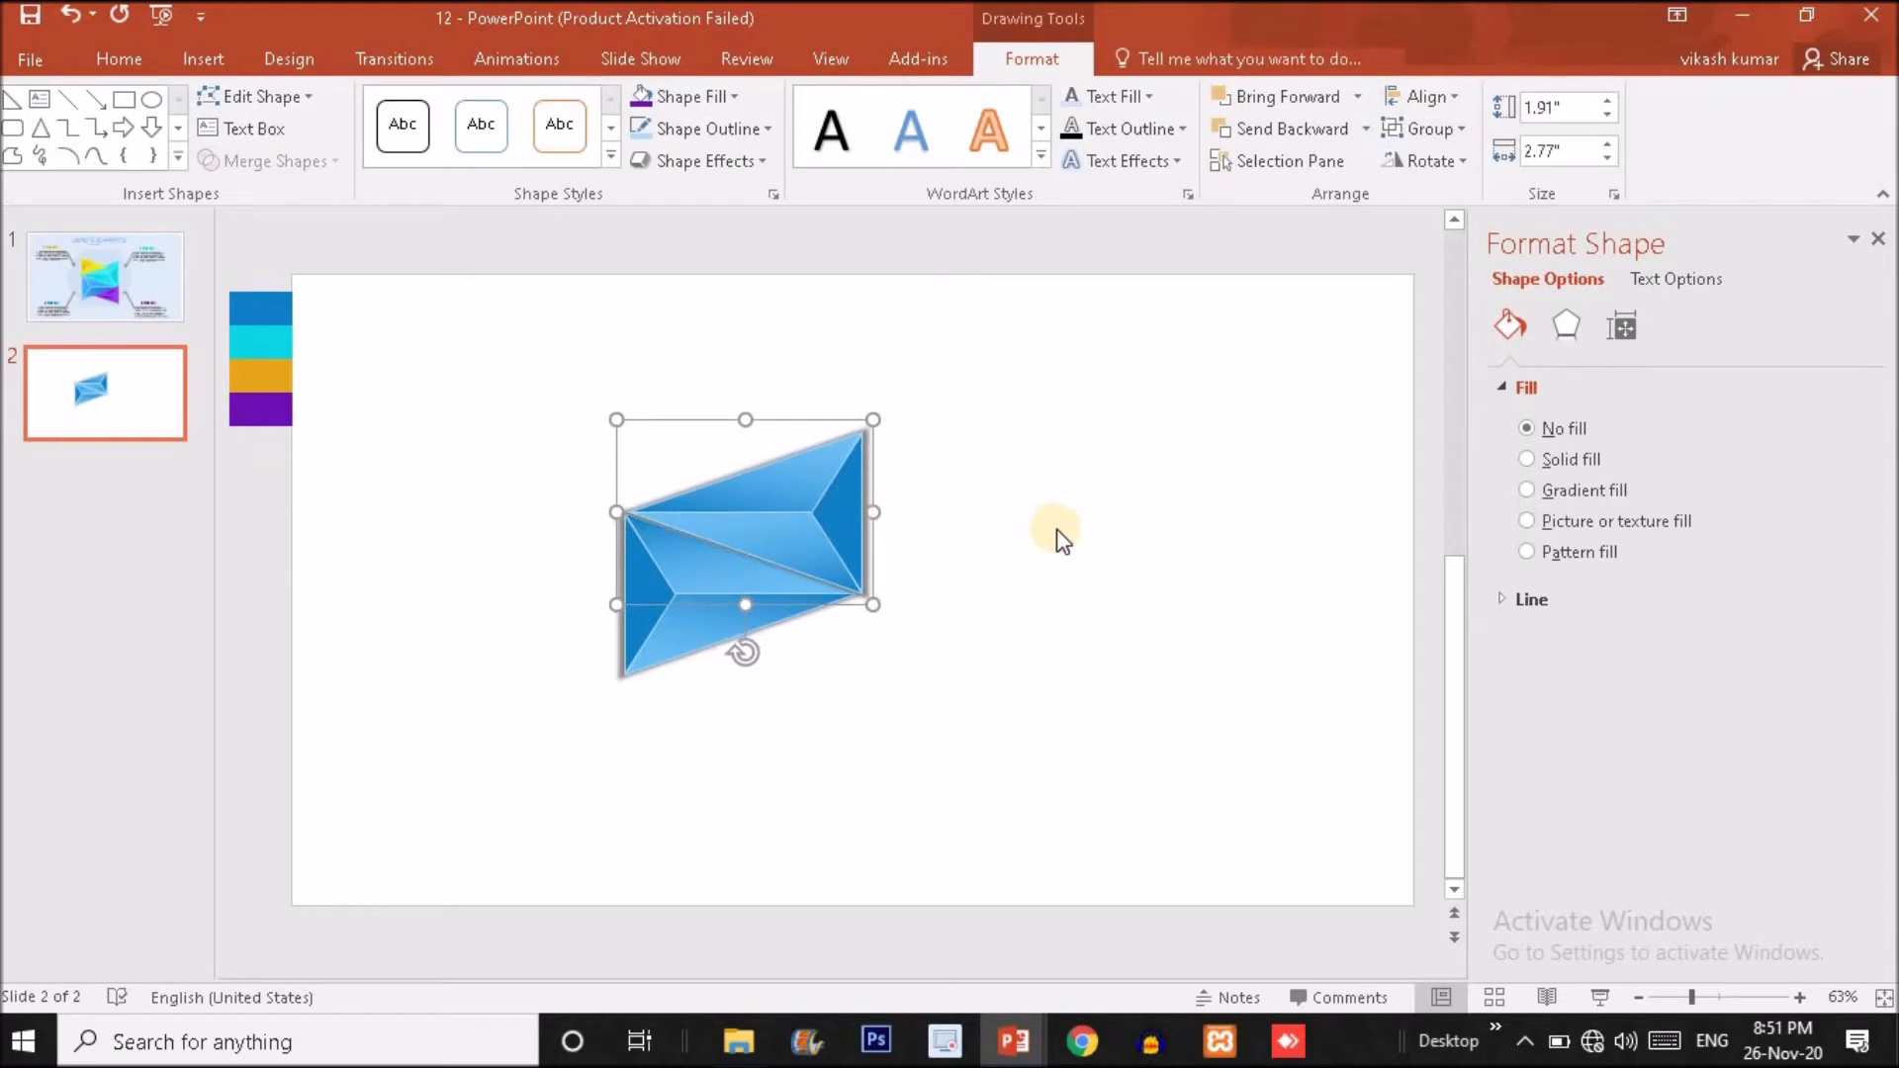
click(1061, 539)
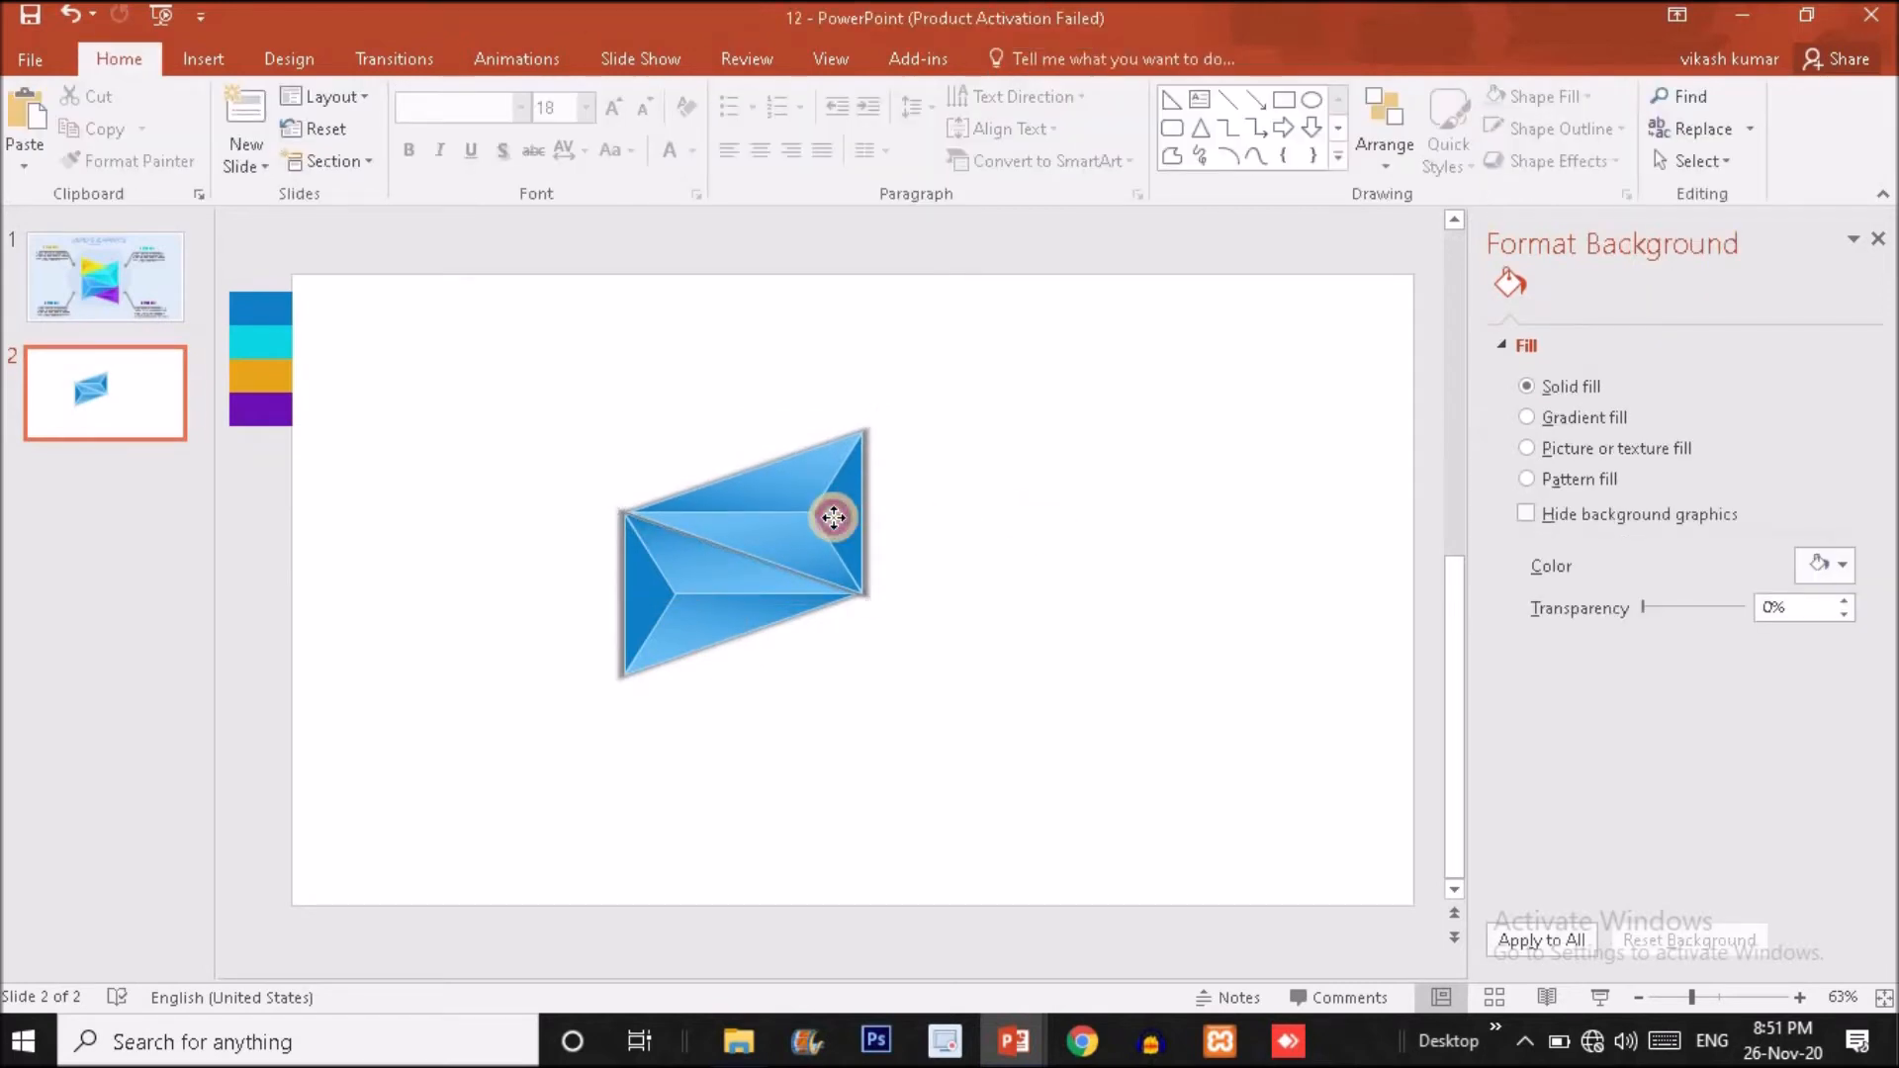
- Copy the rotated triangle to below the original's slanted lower edge and shrink the copy to 1.39" high by 2.01" wide
click(834, 519)
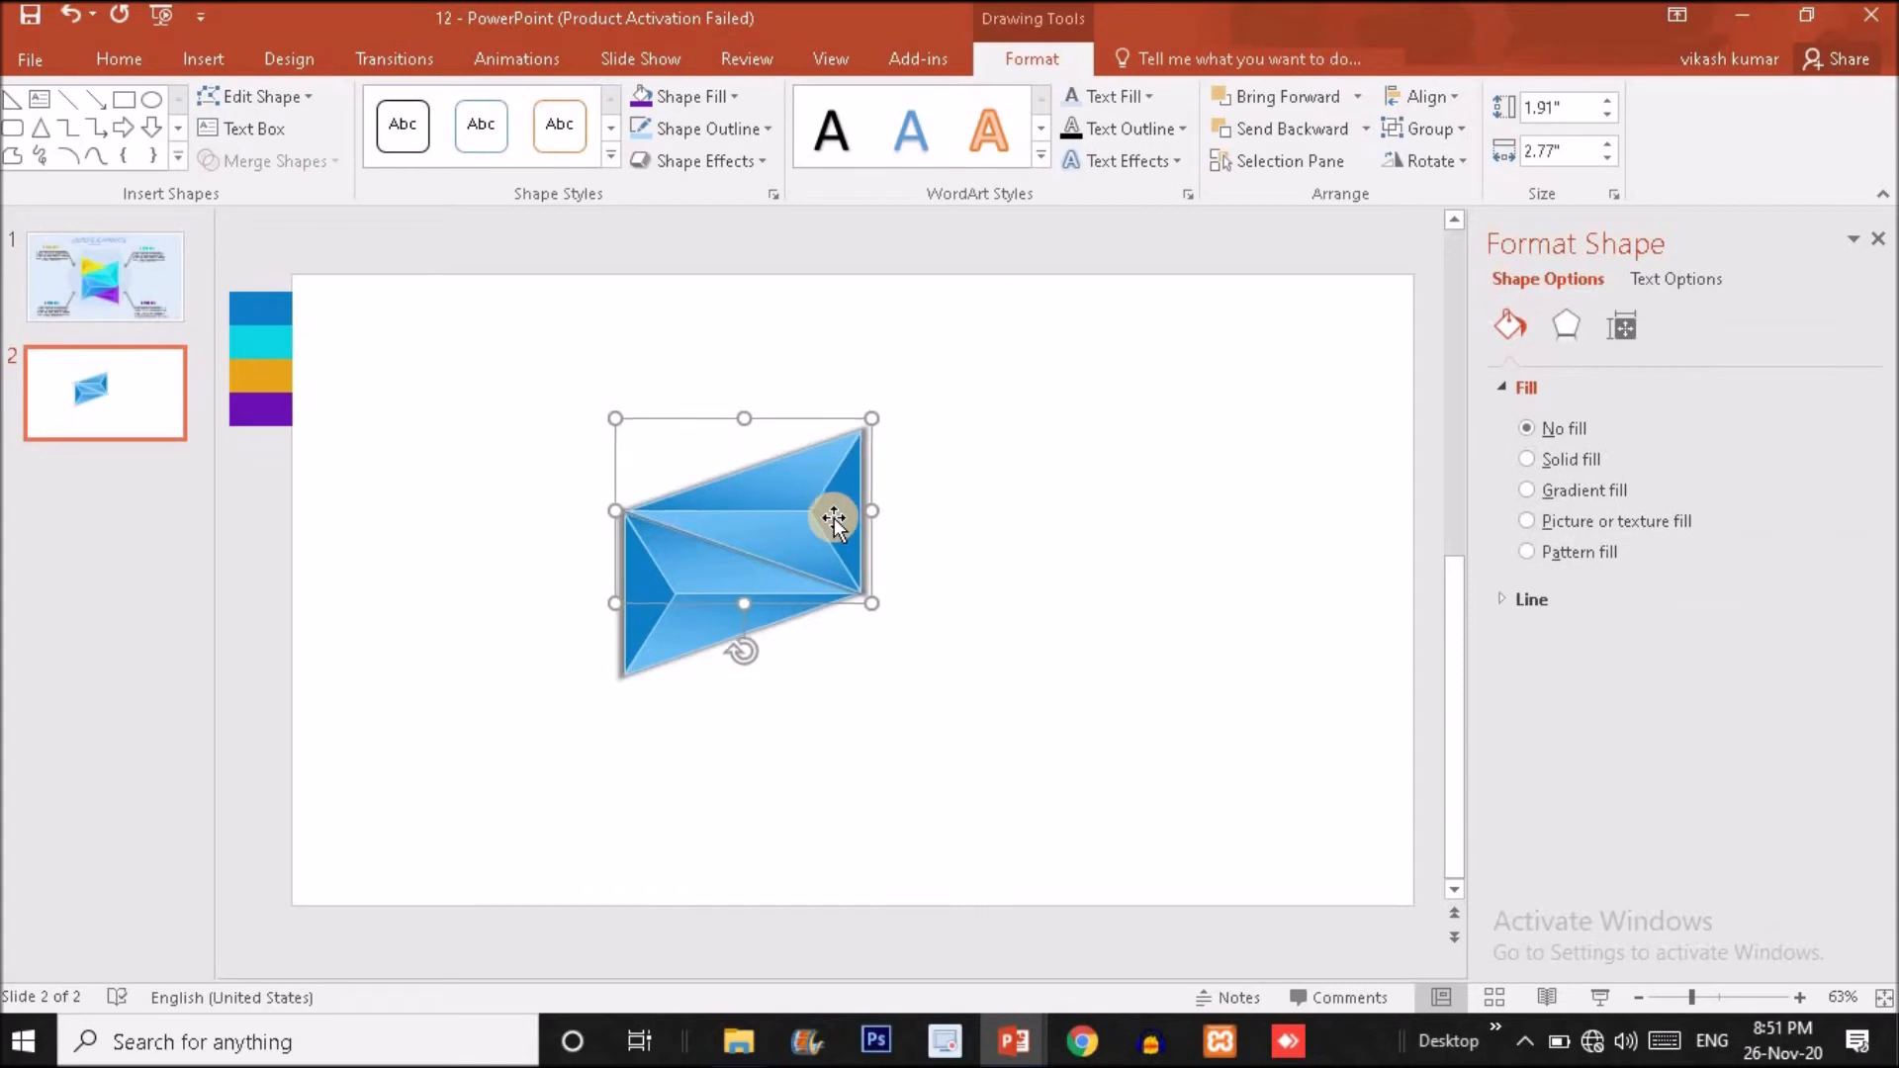
drag(874, 601, 847, 732)
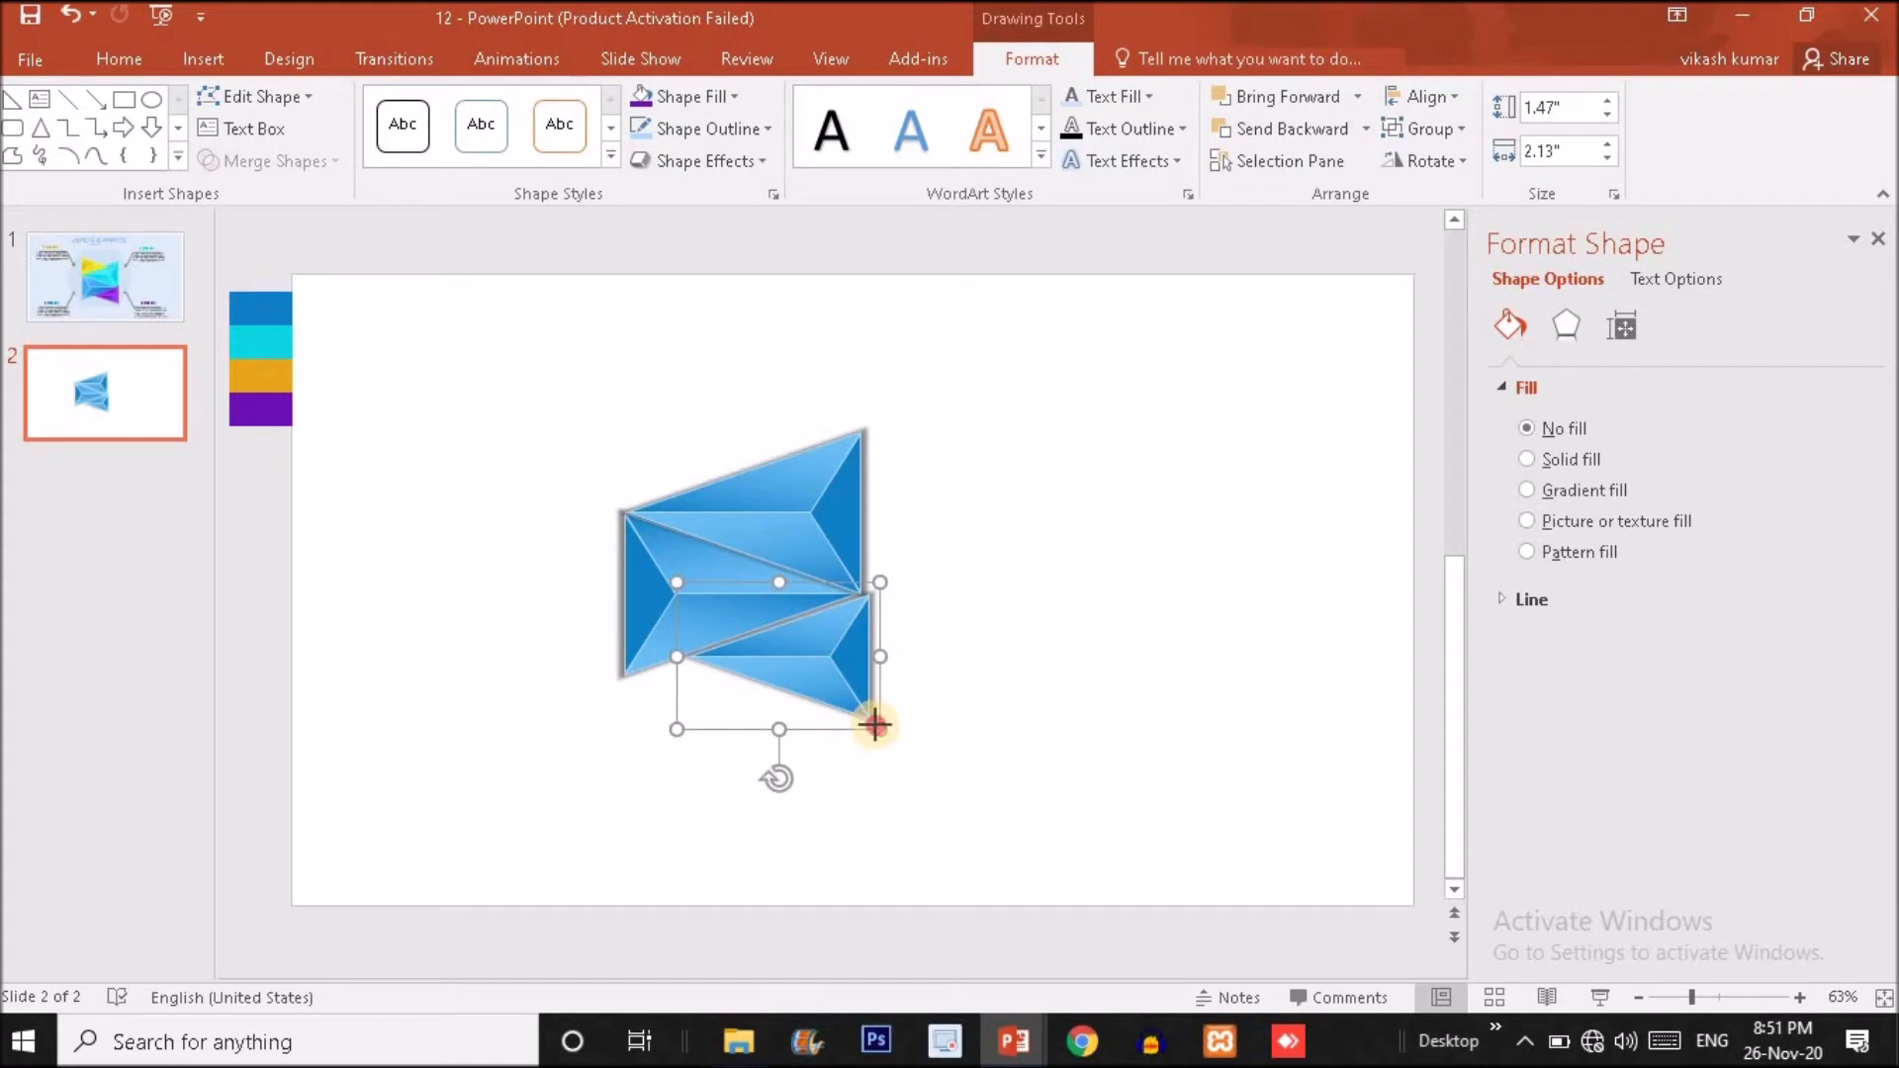
click(876, 726)
click(835, 657)
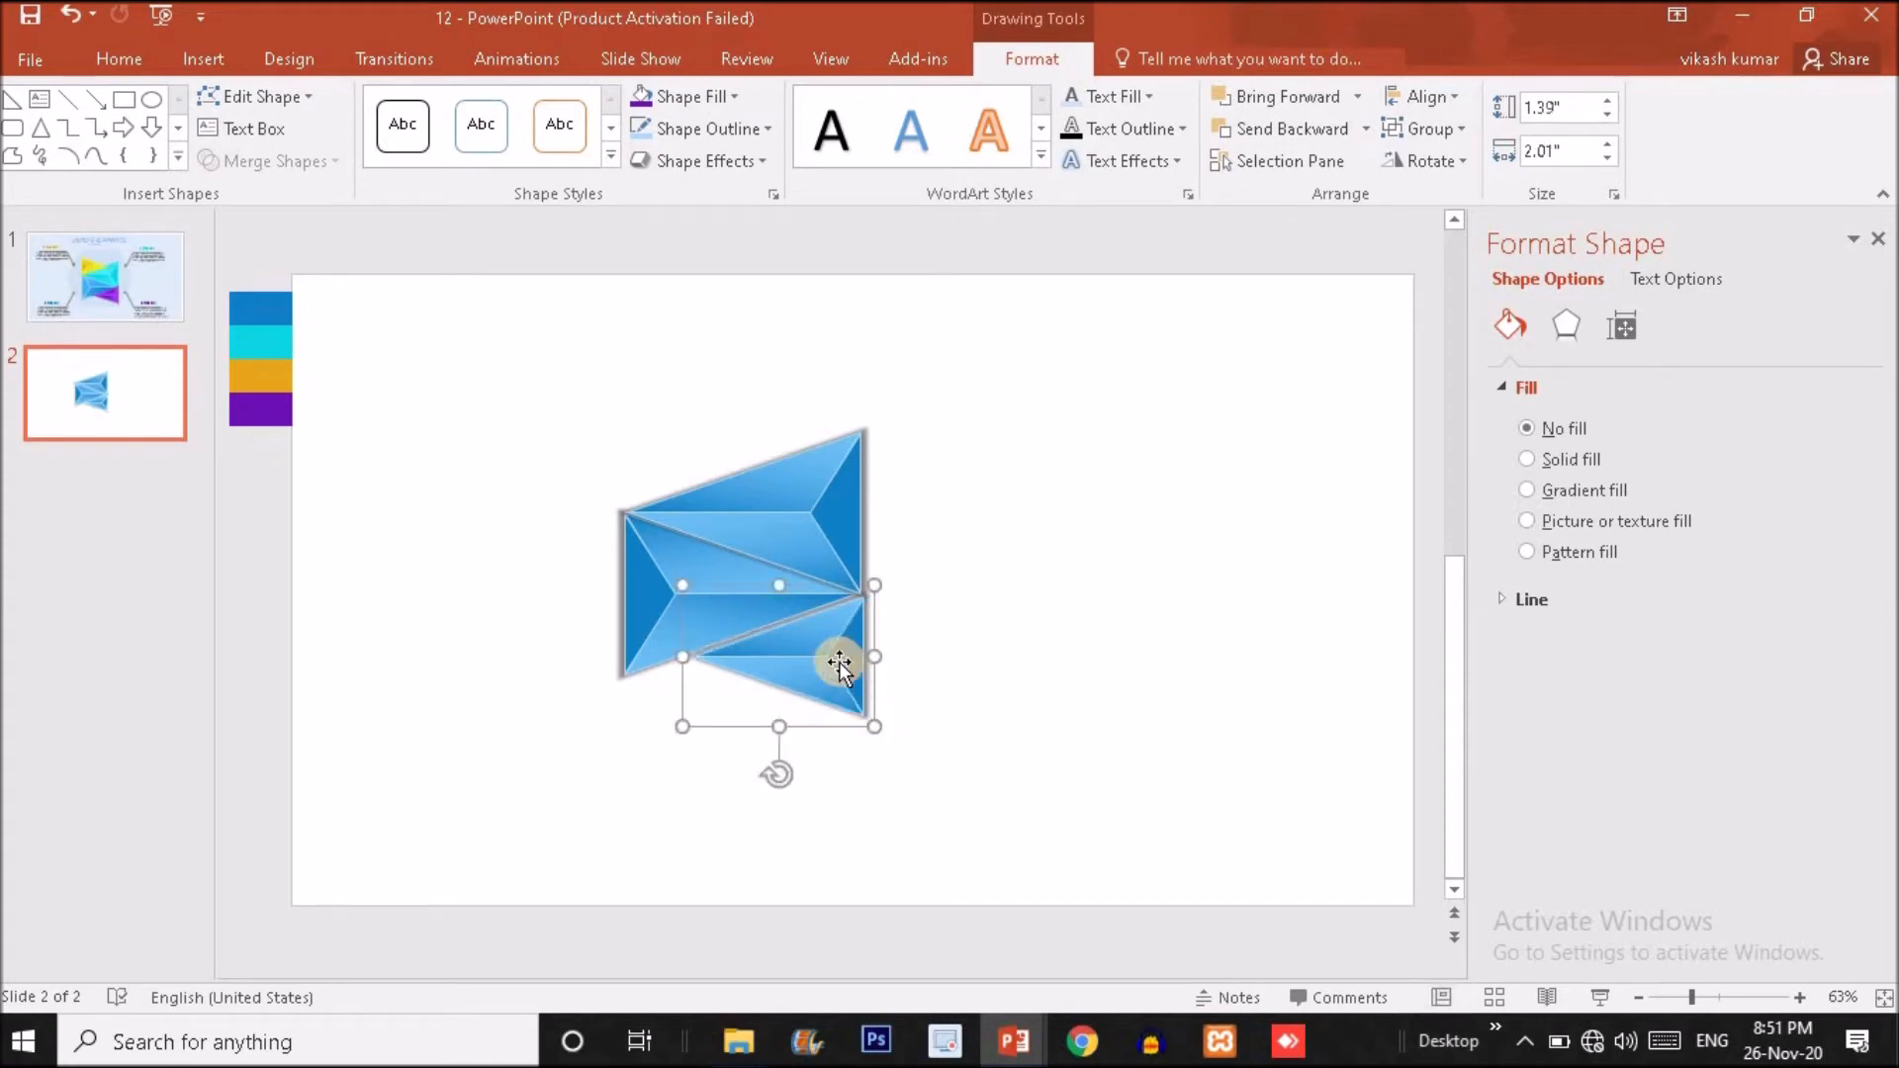
click(995, 625)
- Nudge the large left-pointing triangle and the small one below it so their vertical edges line up
click(823, 531)
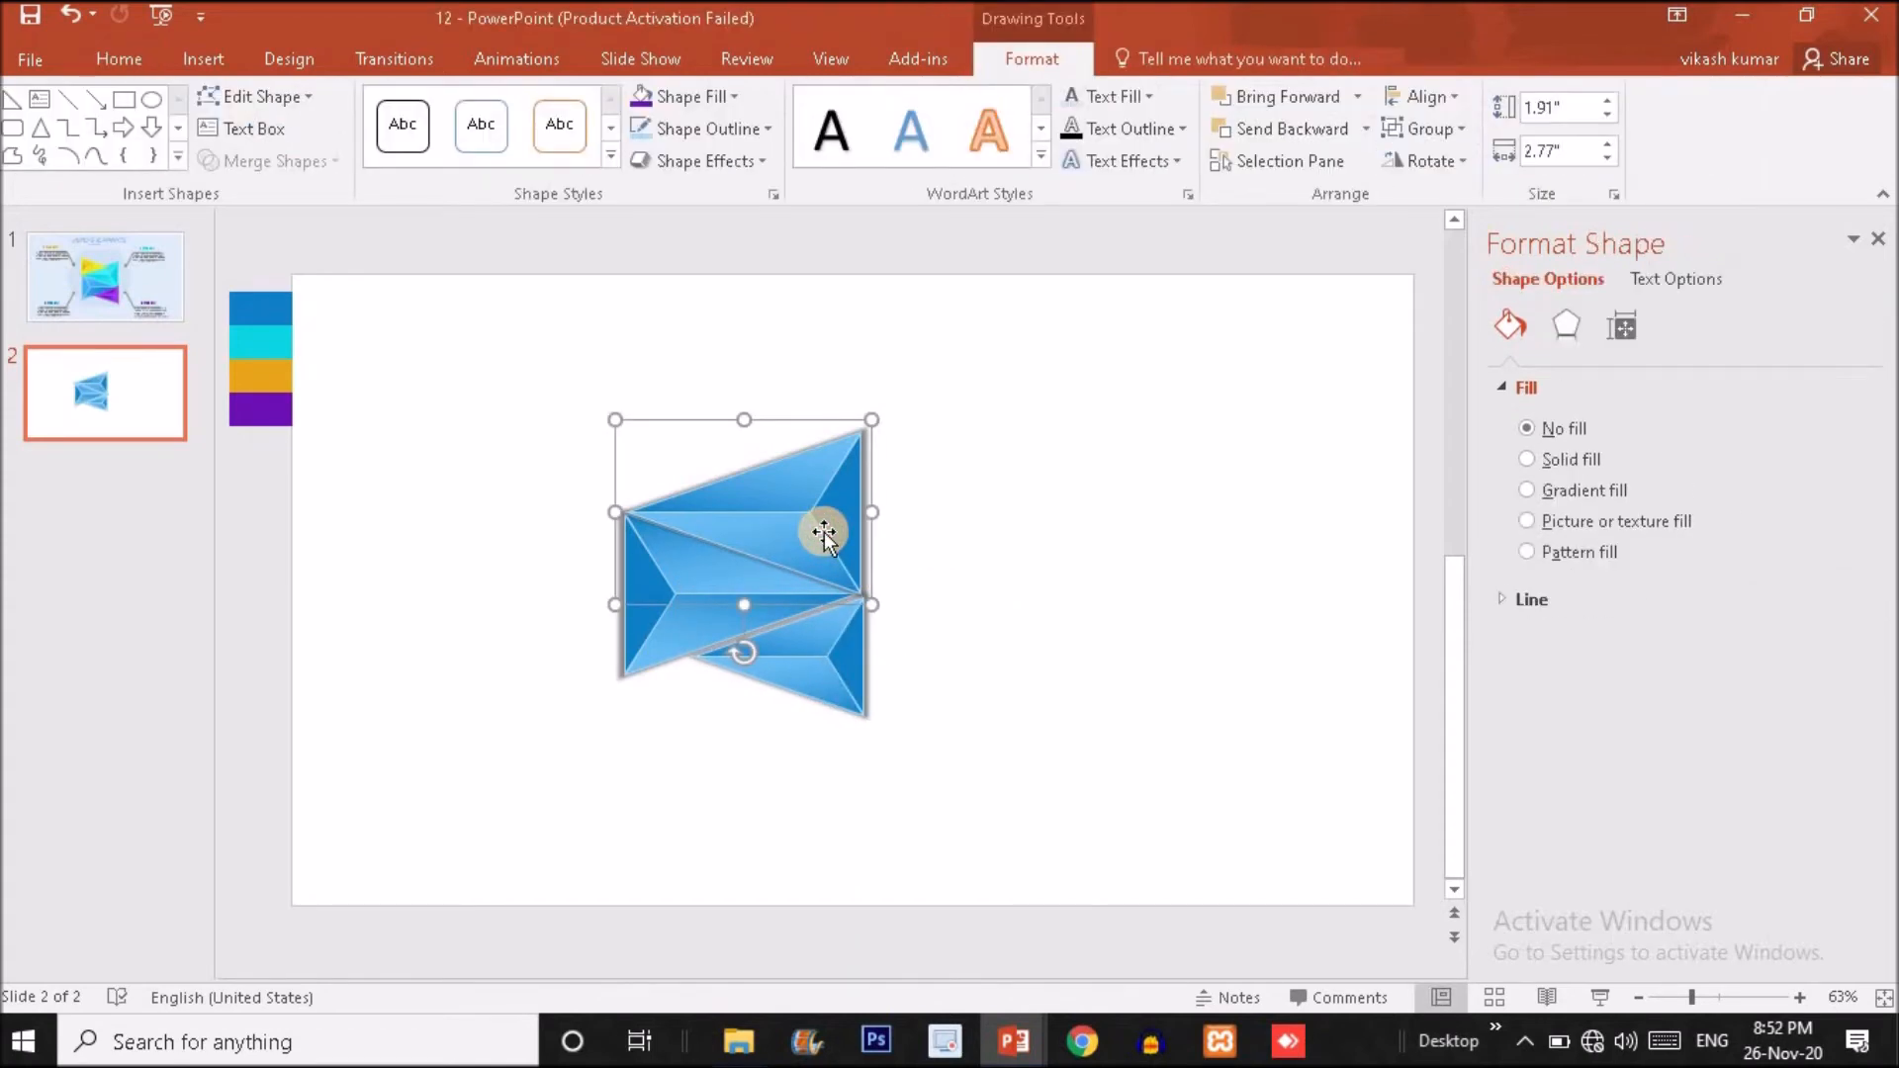
click(1010, 554)
click(855, 645)
drag(855, 644, 854, 651)
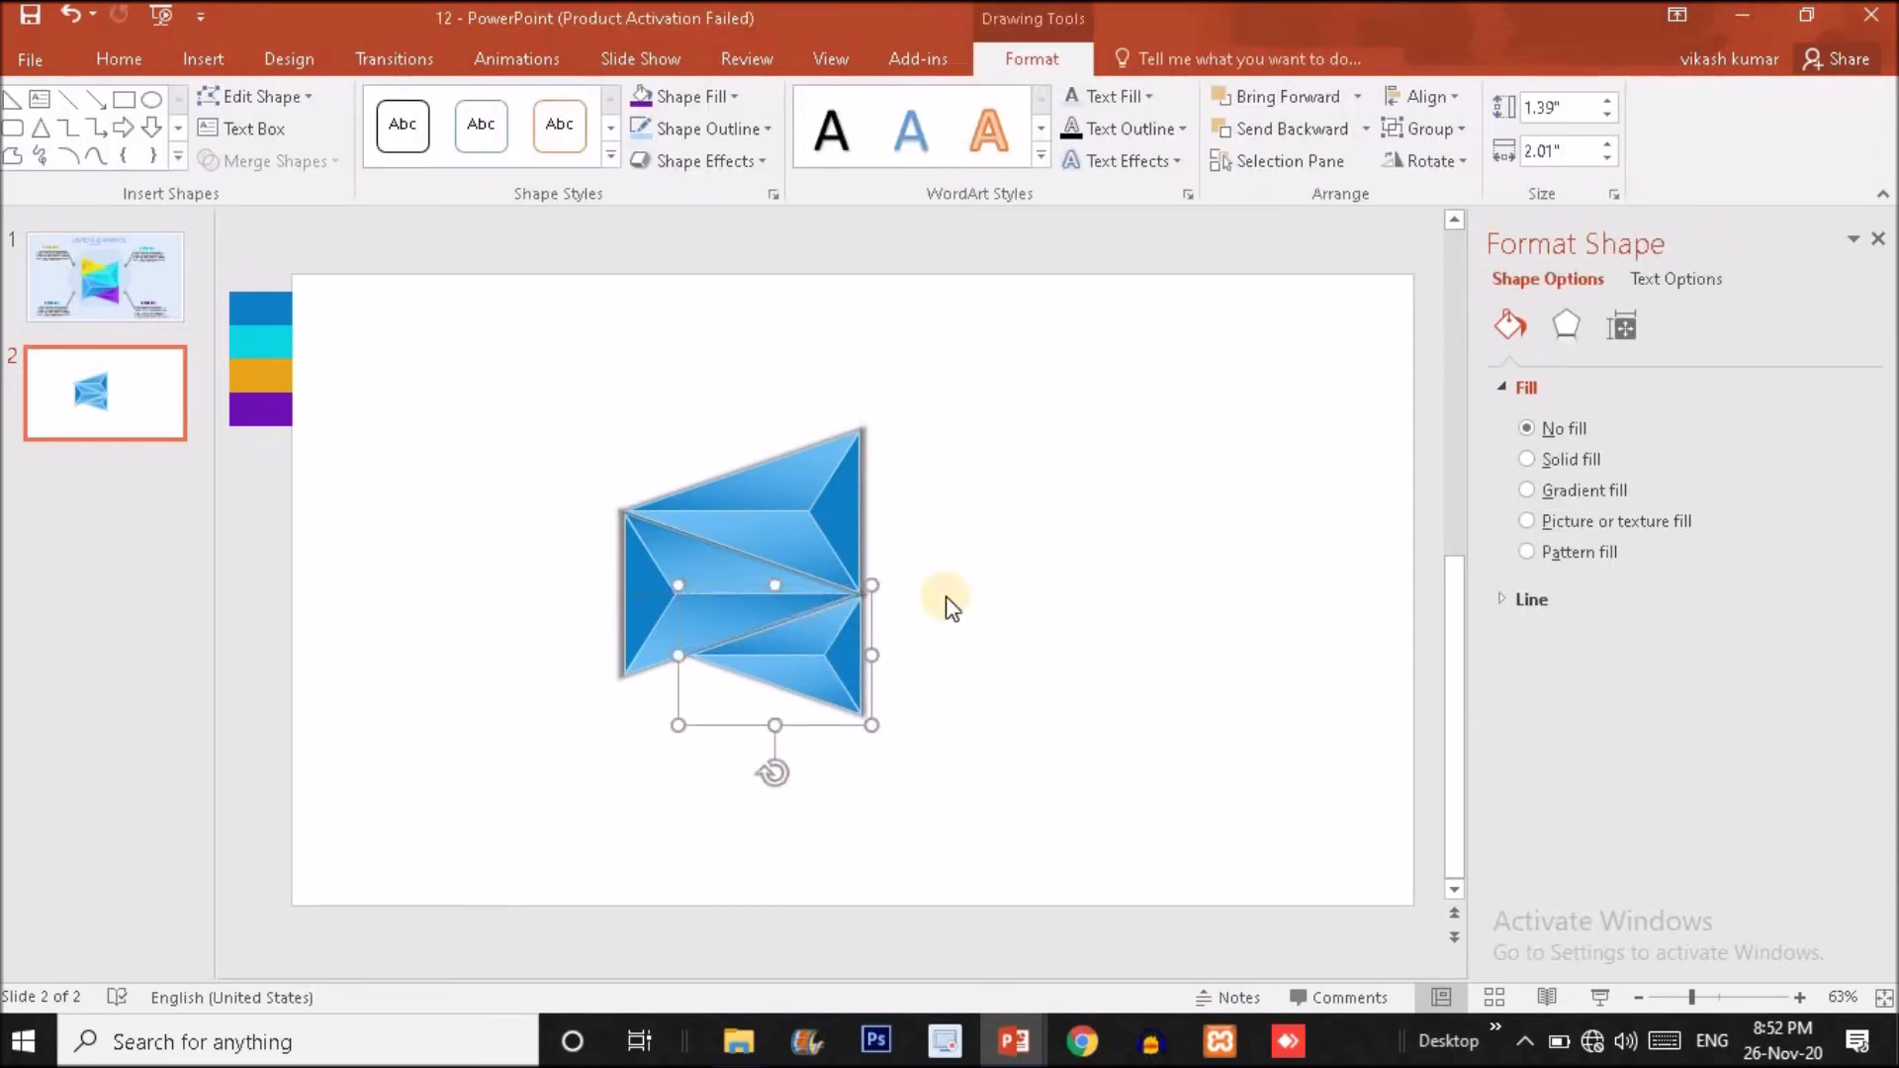
key(ctrl+z)
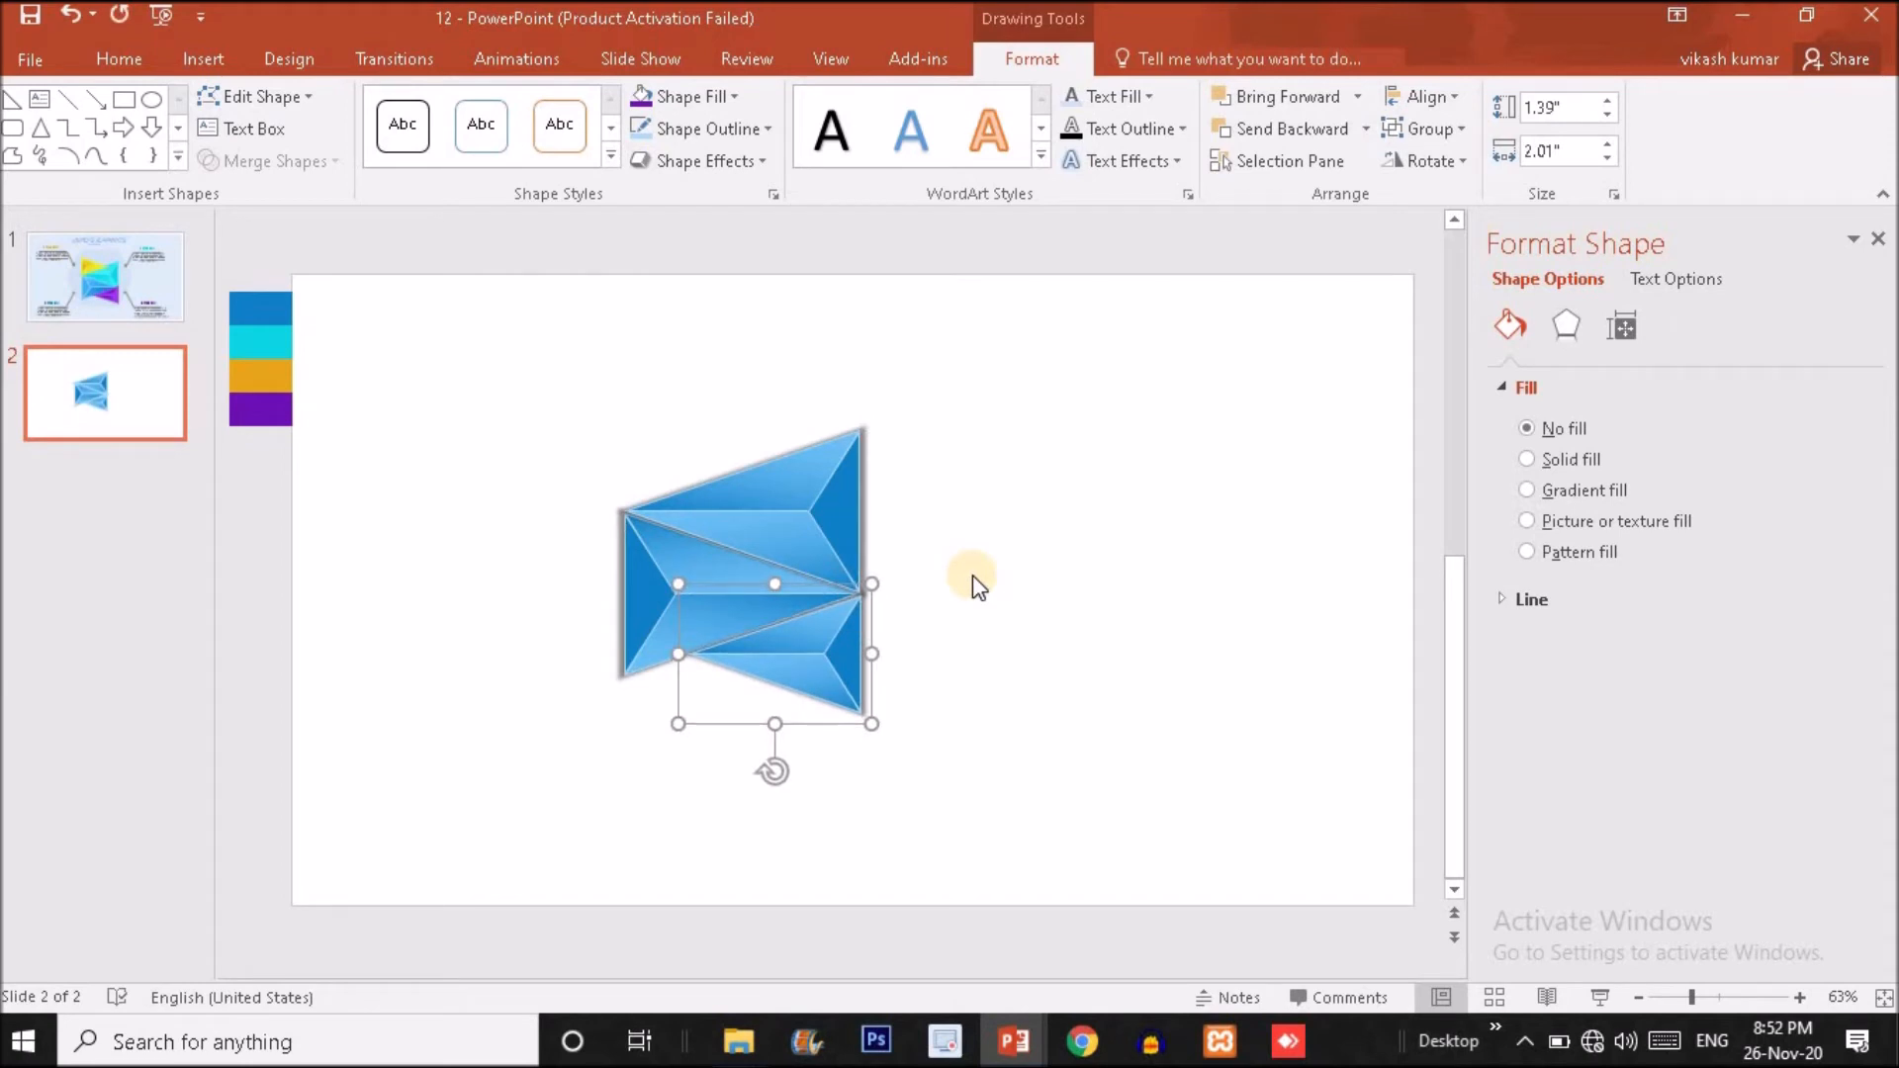
- Duplicate the small lower triangle, move the copy above the stack, and rotate it right by 90° twice
click(811, 655)
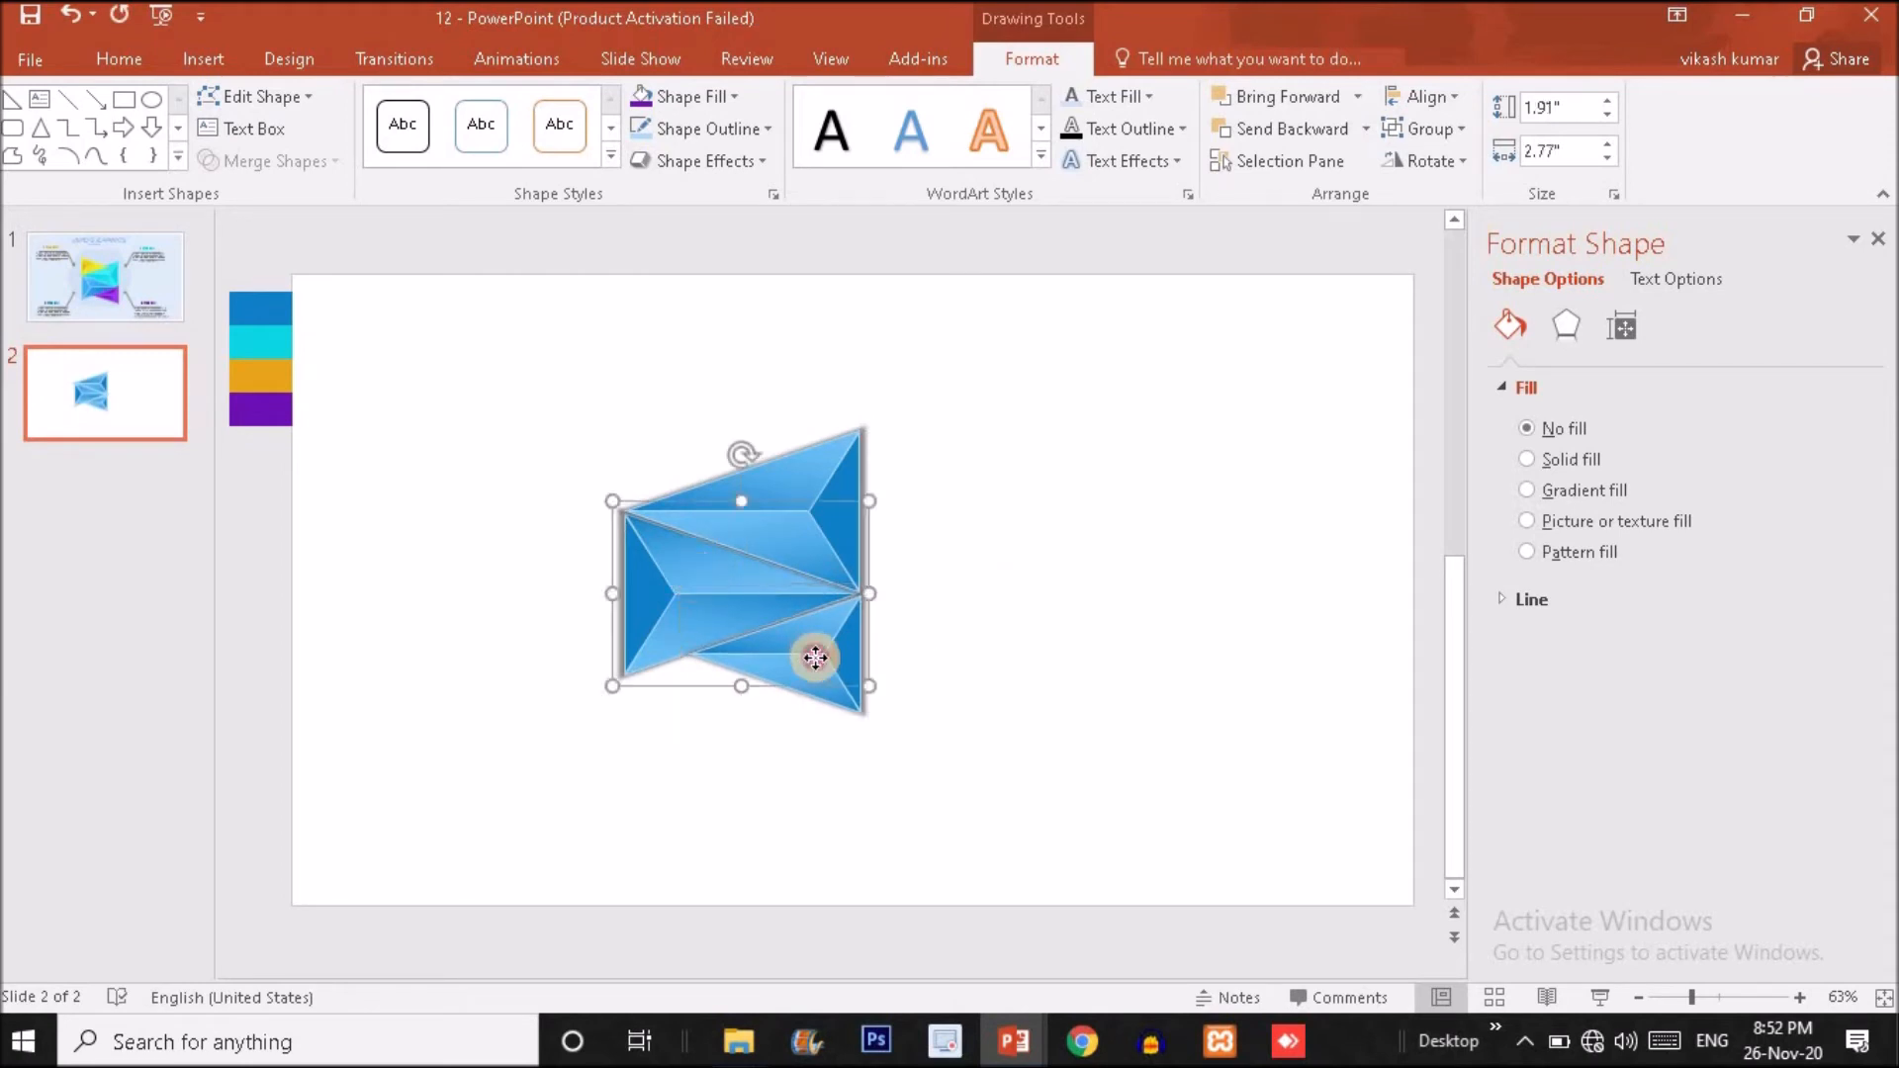
click(816, 658)
key(ctrl+d)
drag(835, 686, 706, 327)
click(1450, 160)
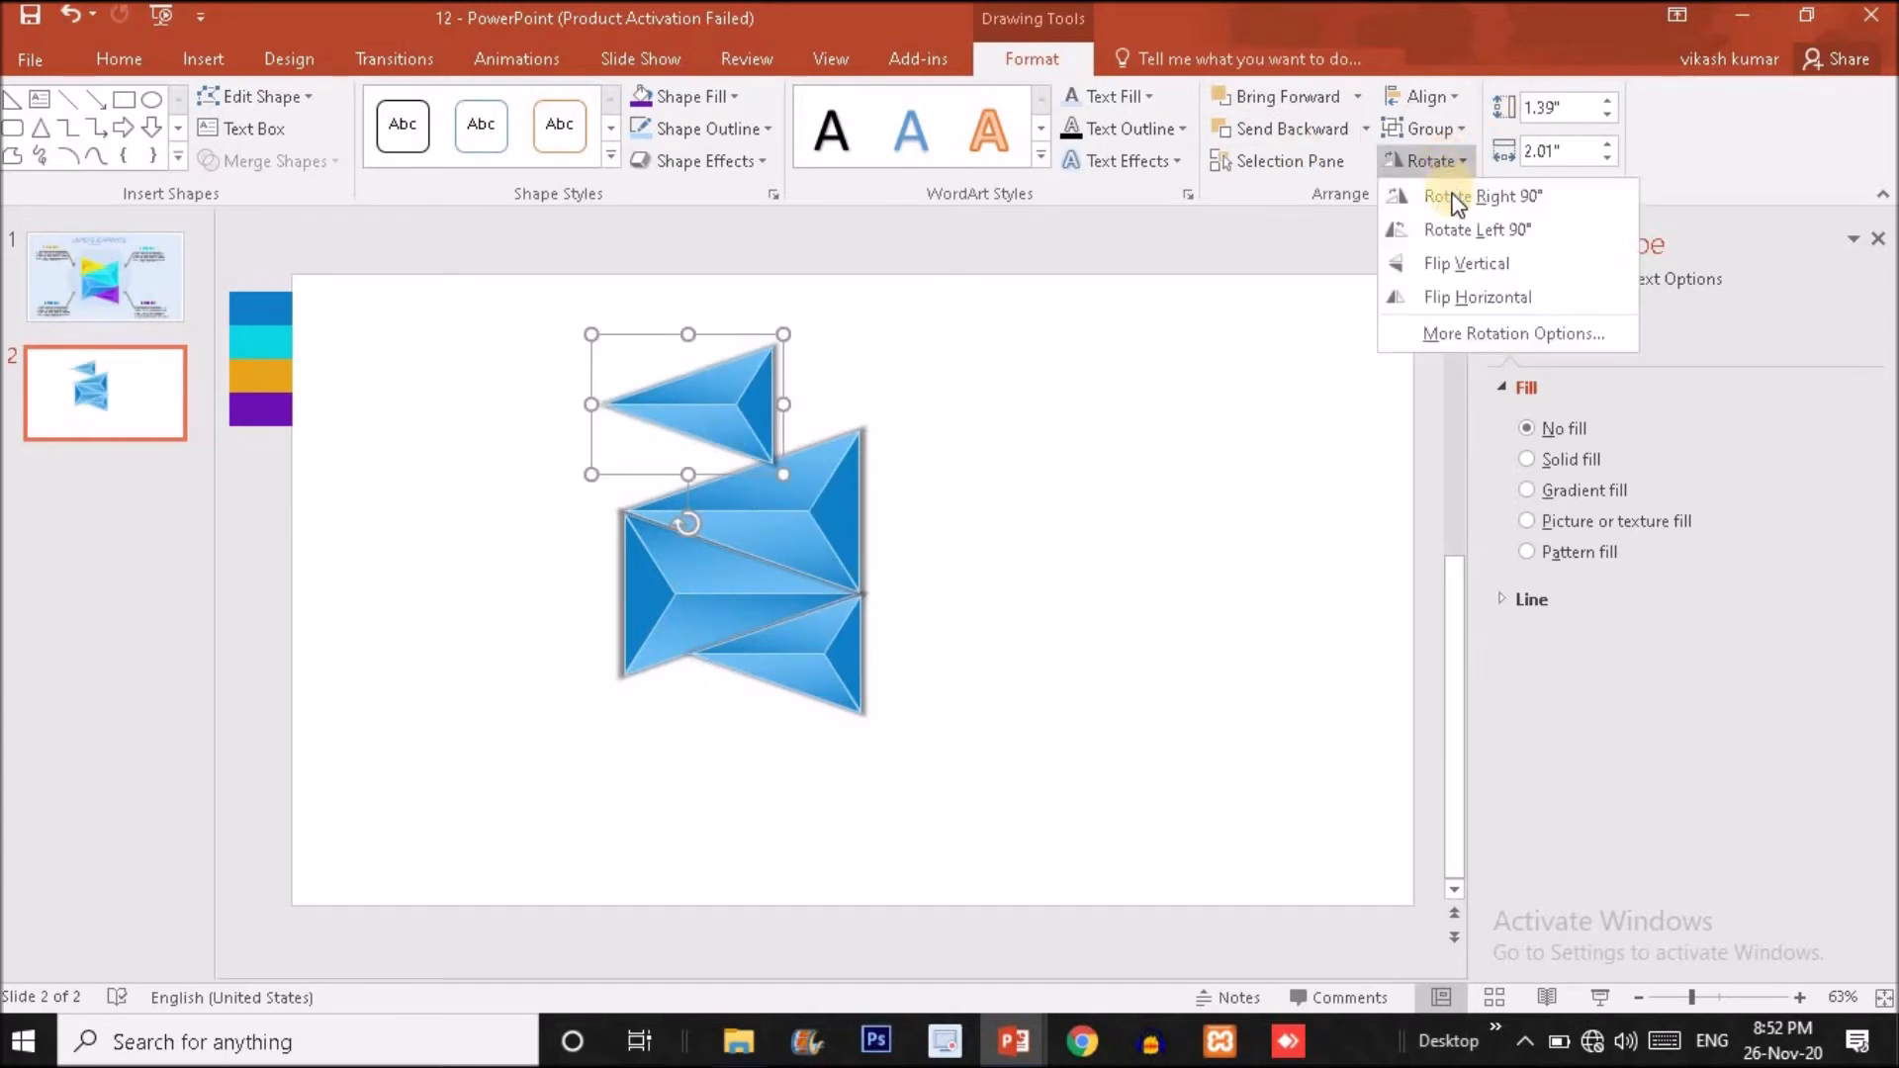
click(1450, 195)
click(1446, 160)
click(1454, 195)
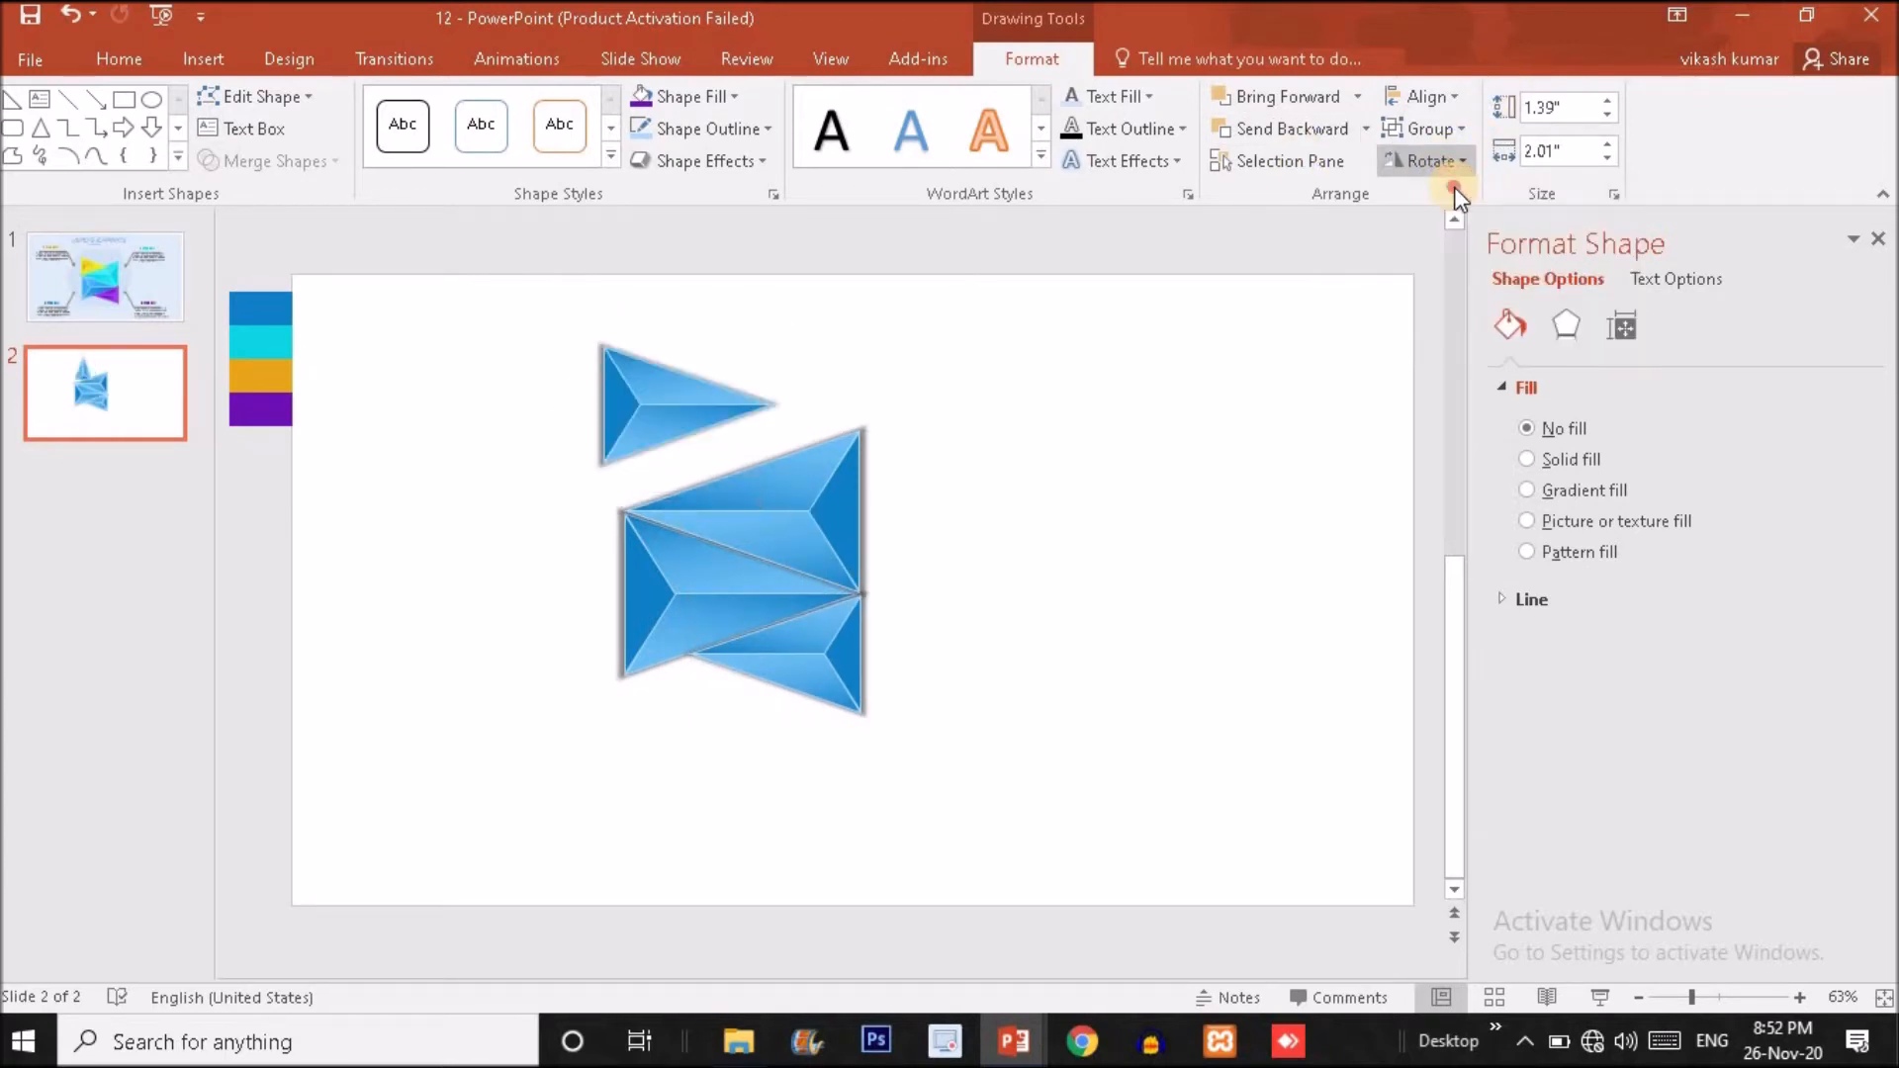
- Fit the small rotated copy into the stack's upper left corner, nudging it flush with the neighbouring triangles
drag(657, 390, 675, 439)
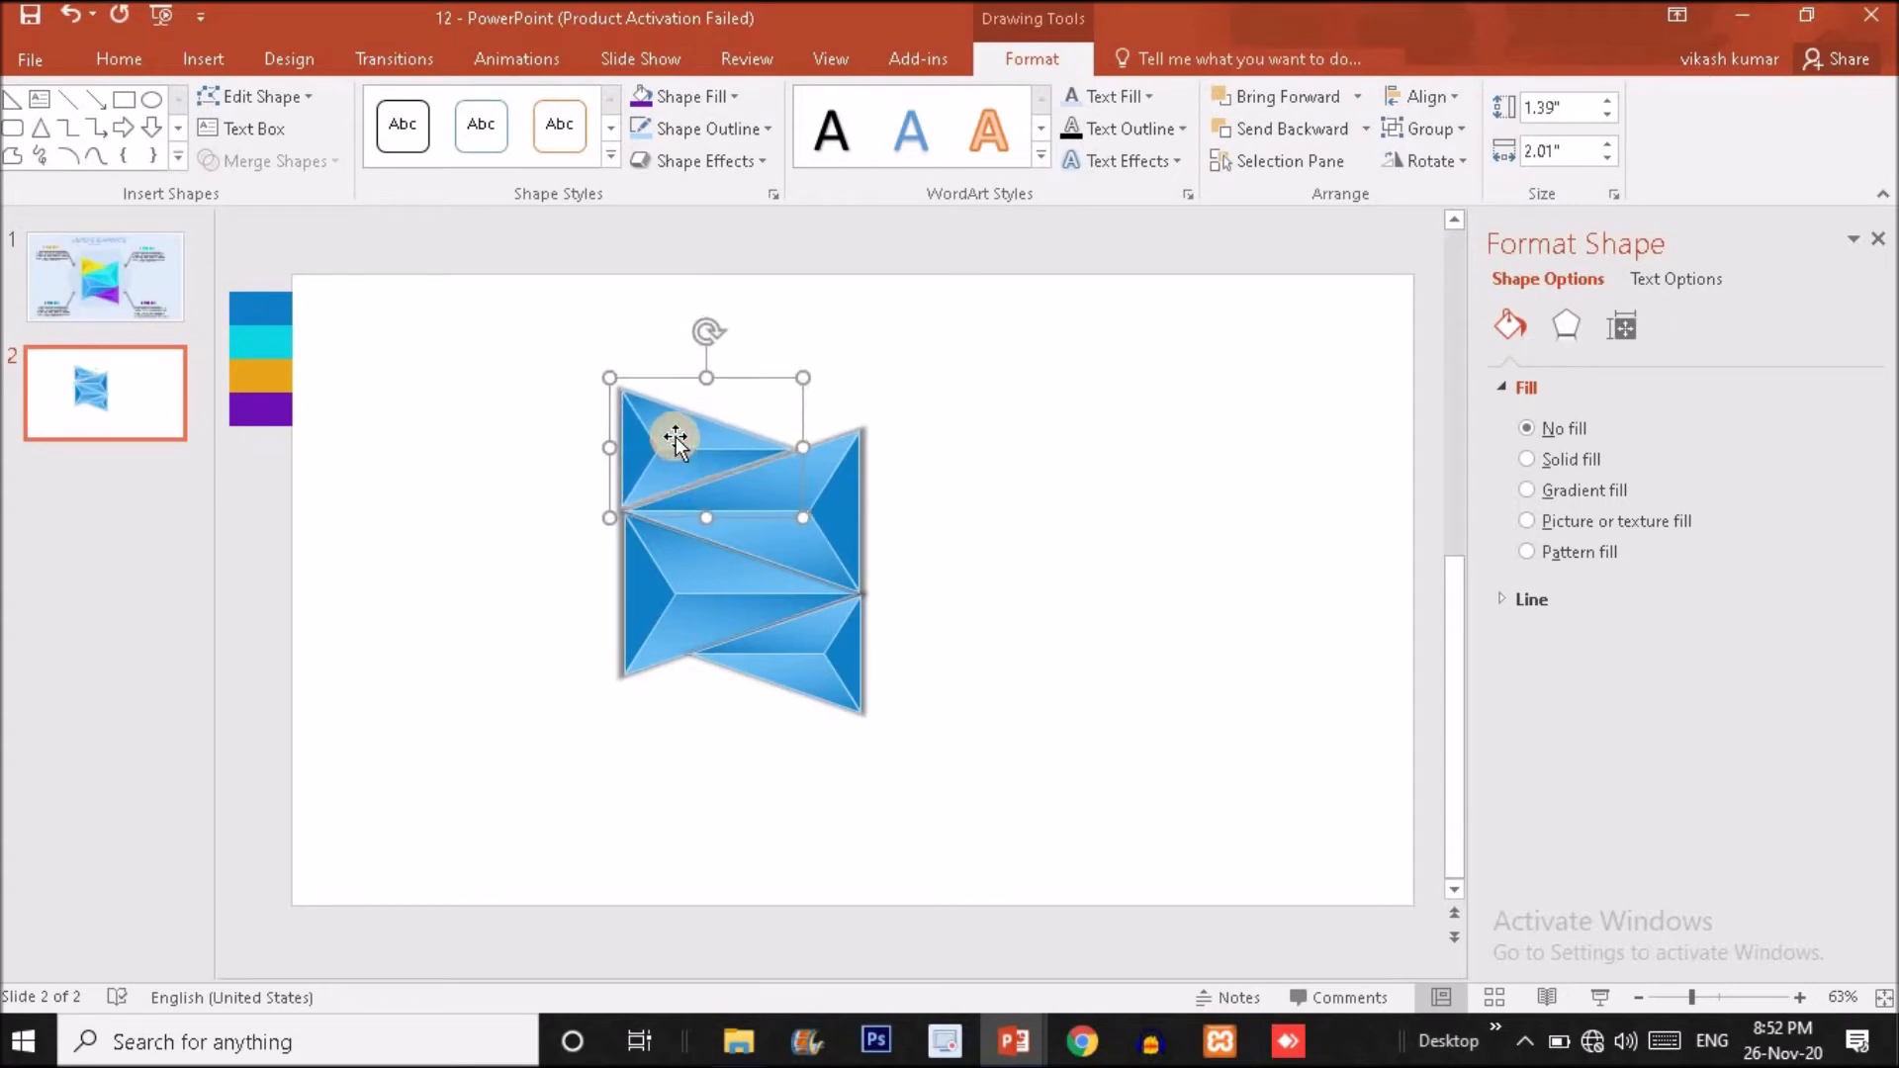
key(ctrl+Right)
key(ctrl+Right)
key(ctrl+Right)
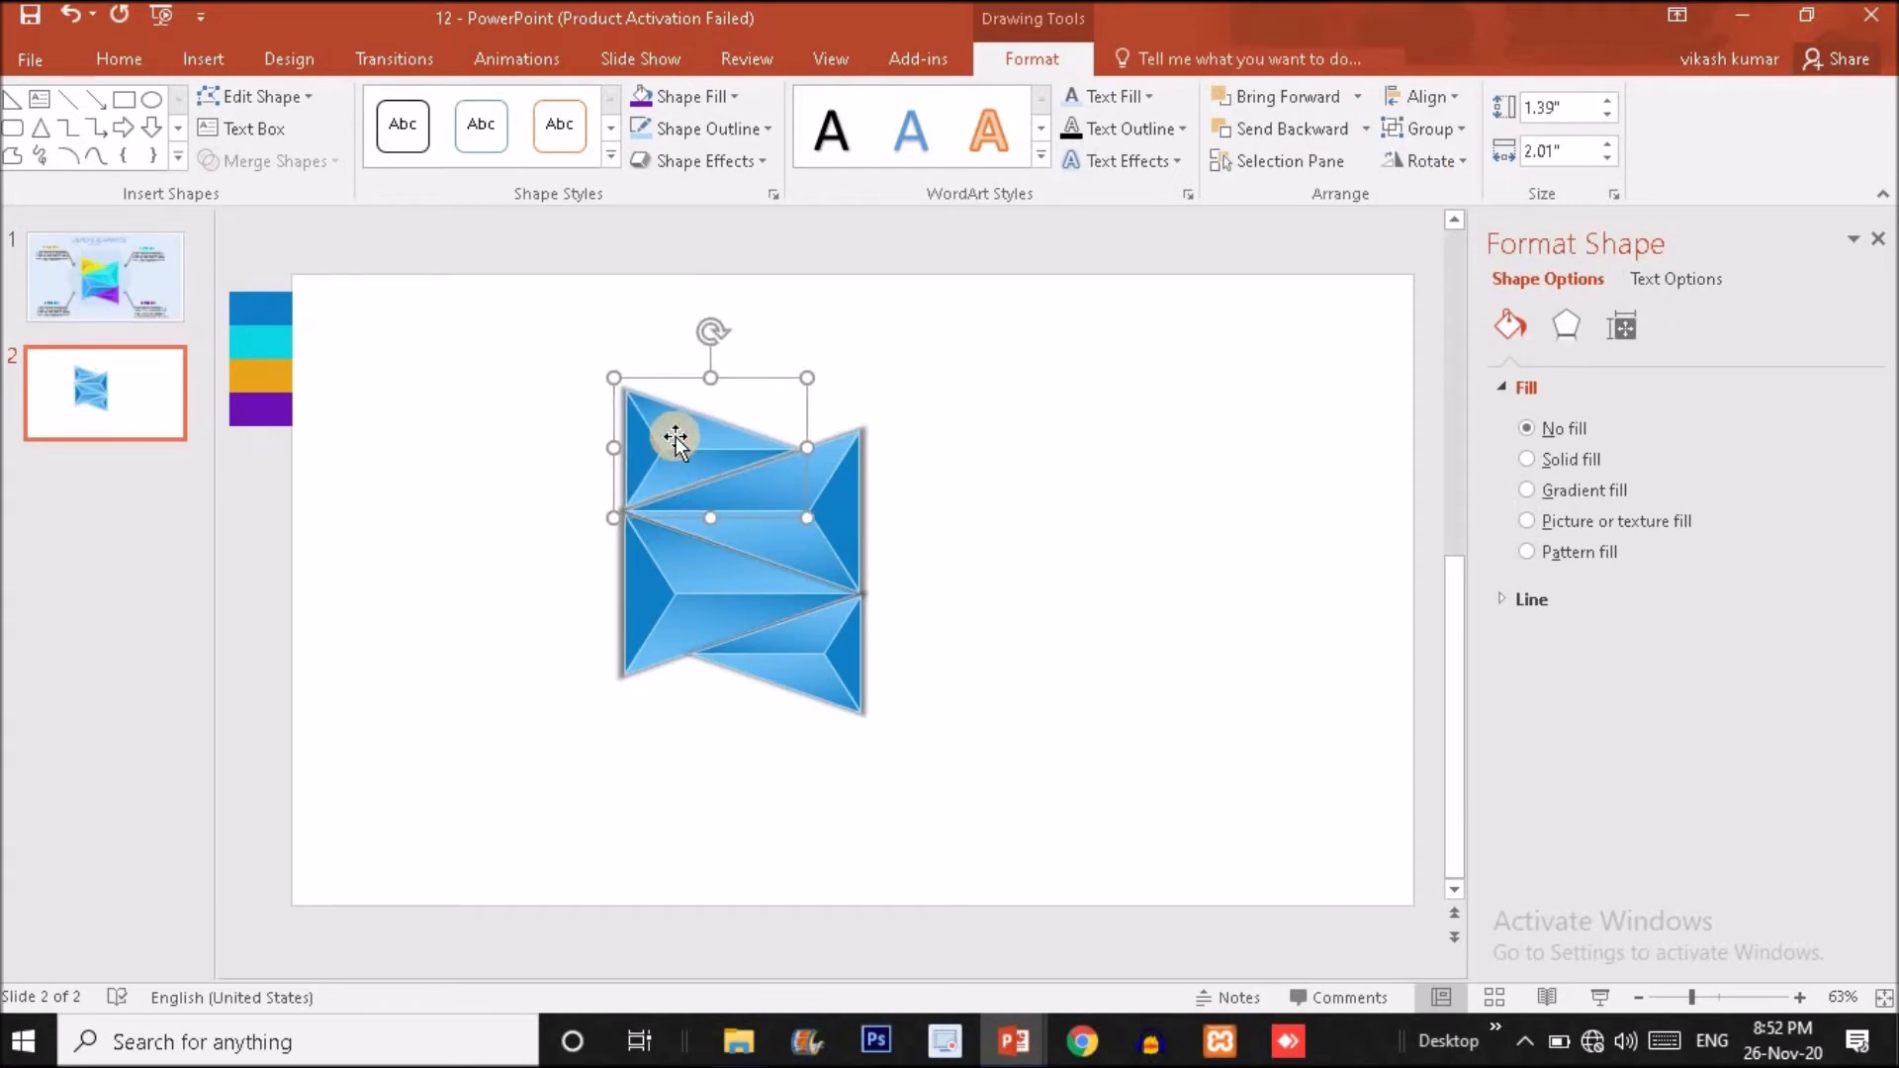
key(ctrl+Left)
key(ctrl+Down)
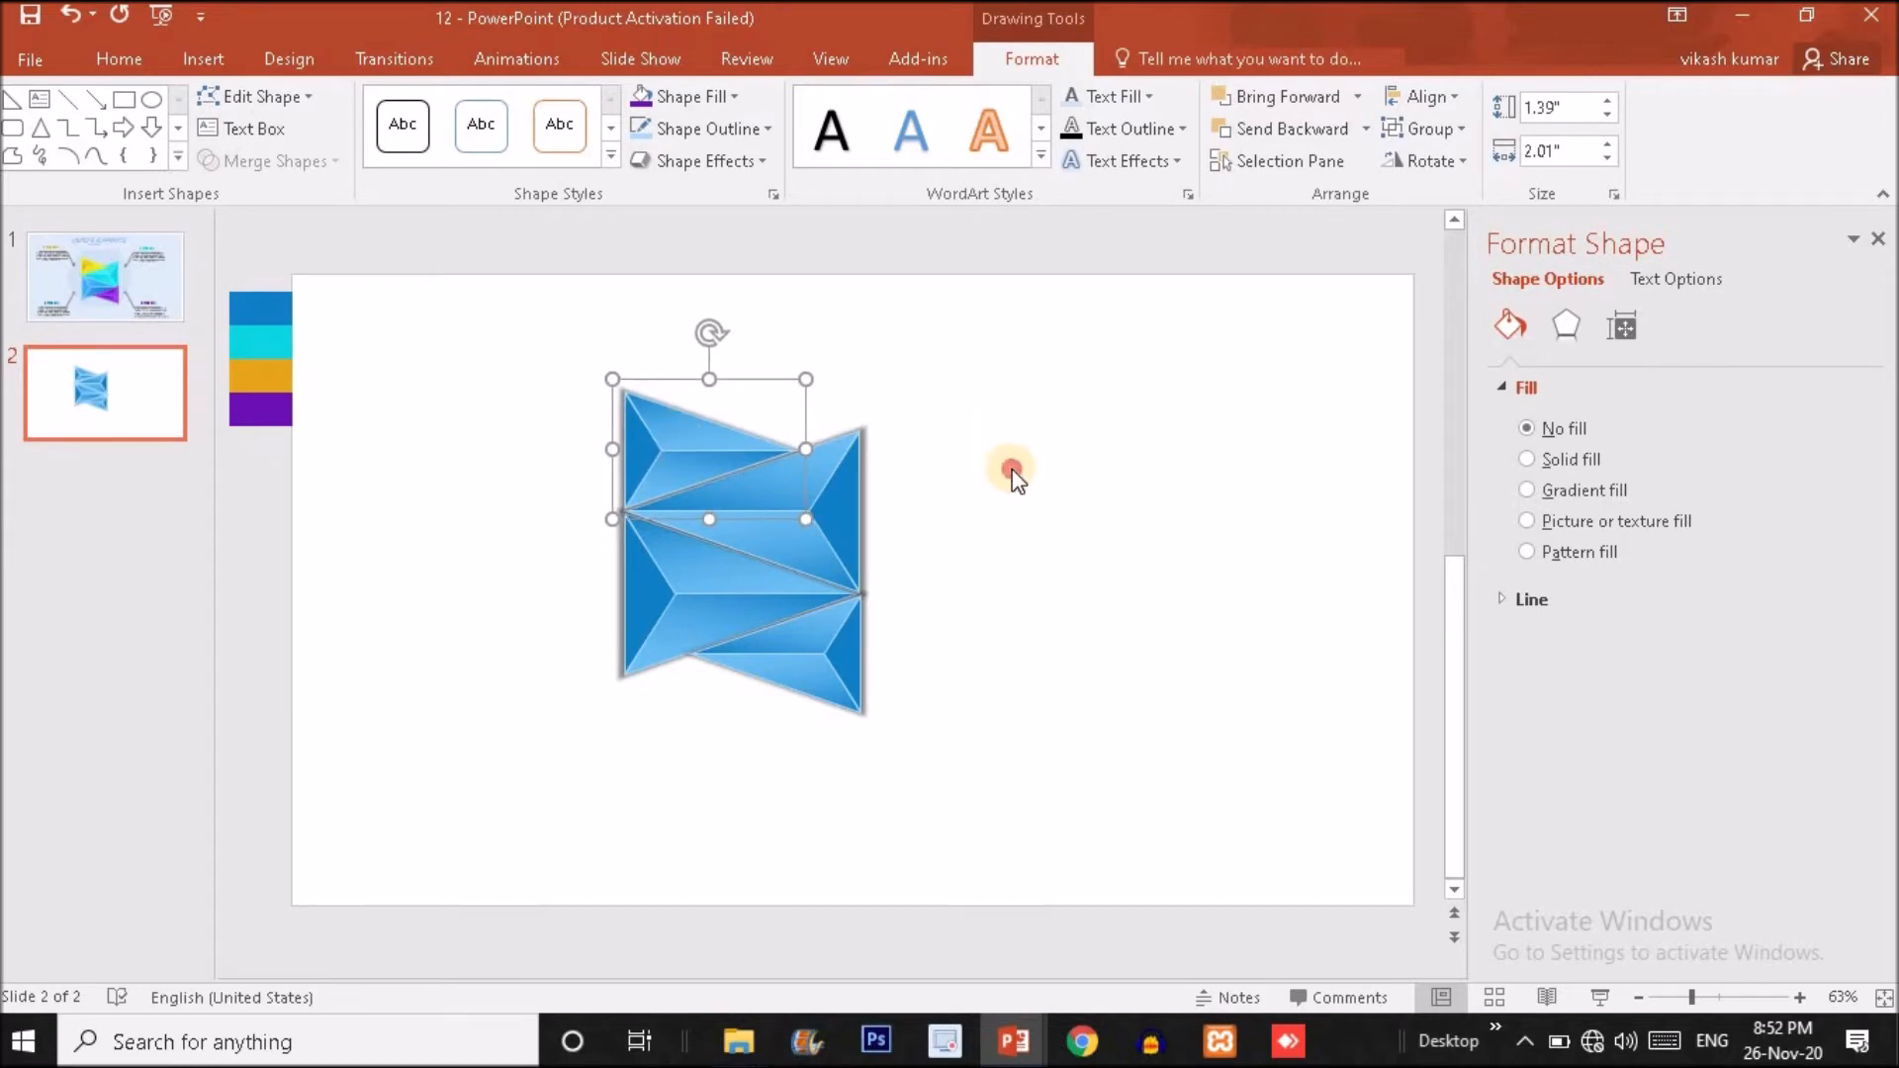
- Select all four triangles, shift them slightly right, and align their centres with Align Center
click(1012, 475)
drag(508, 318, 932, 792)
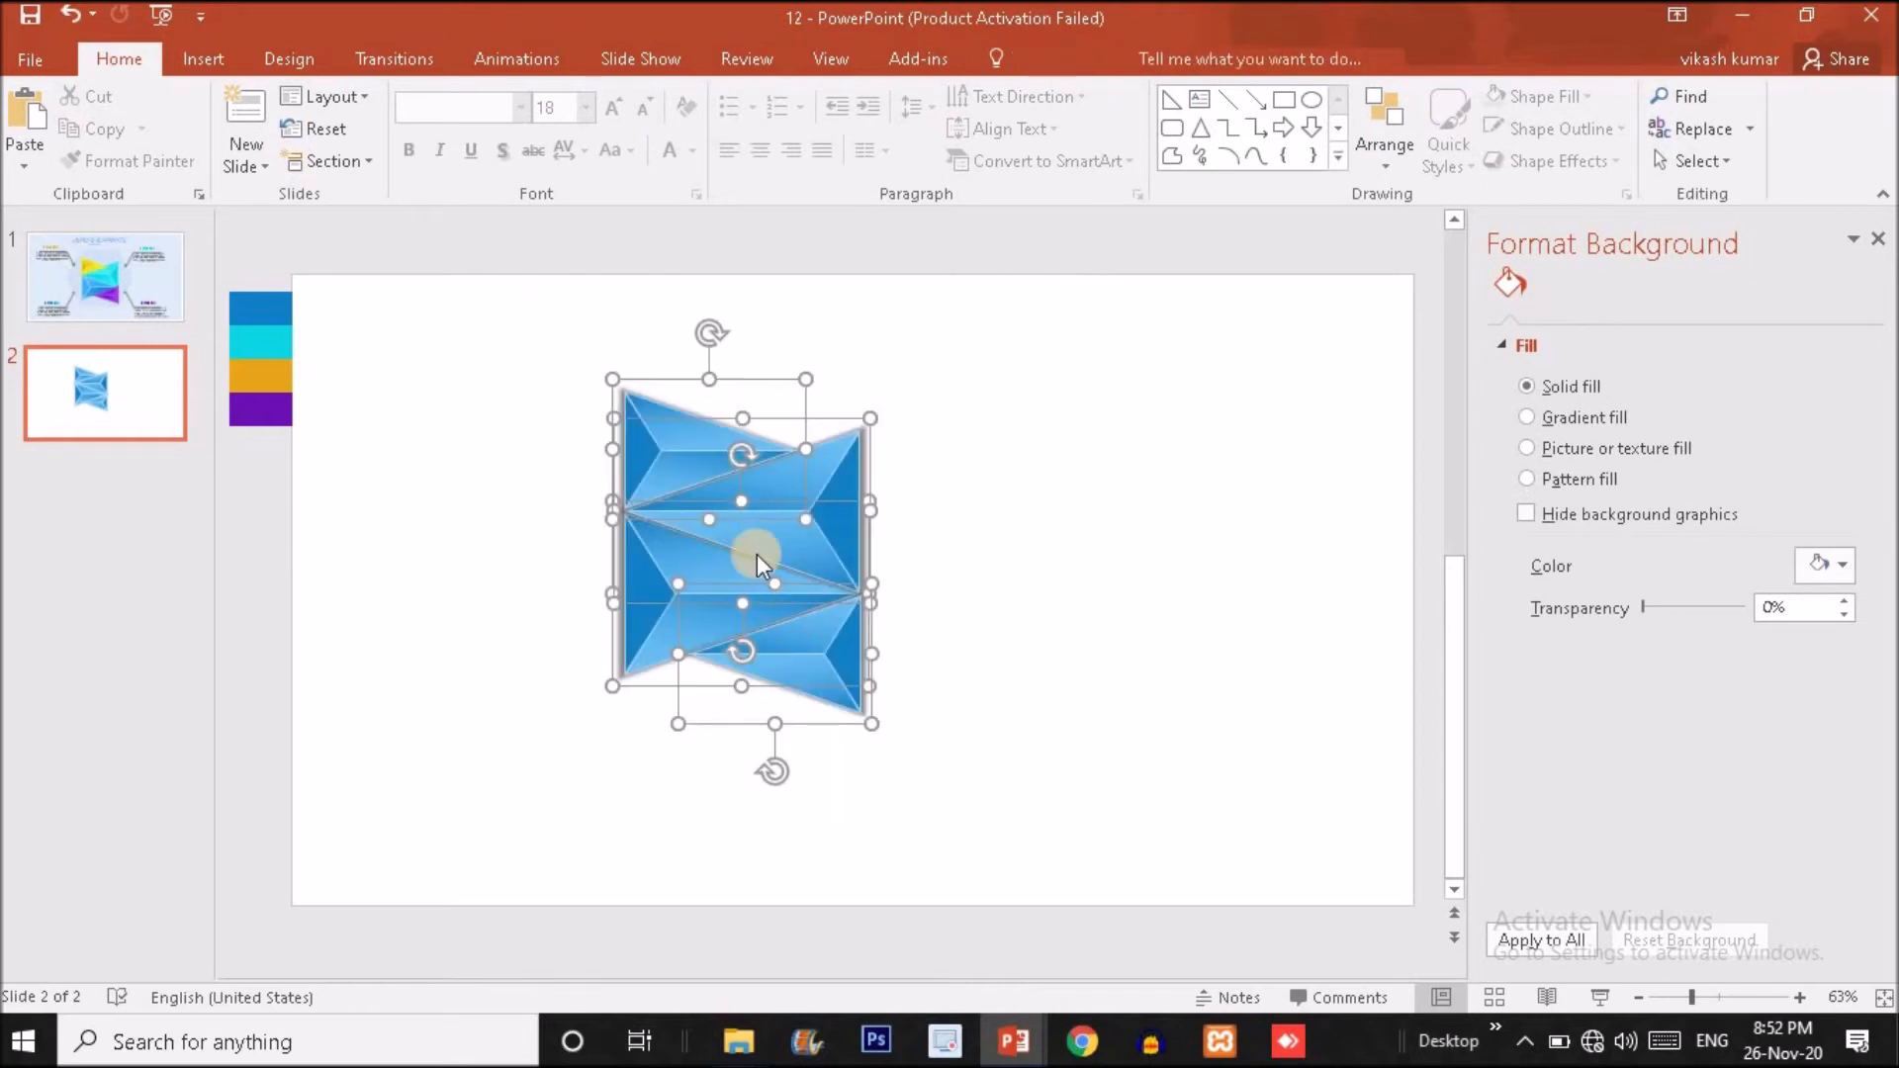
drag(736, 518, 763, 519)
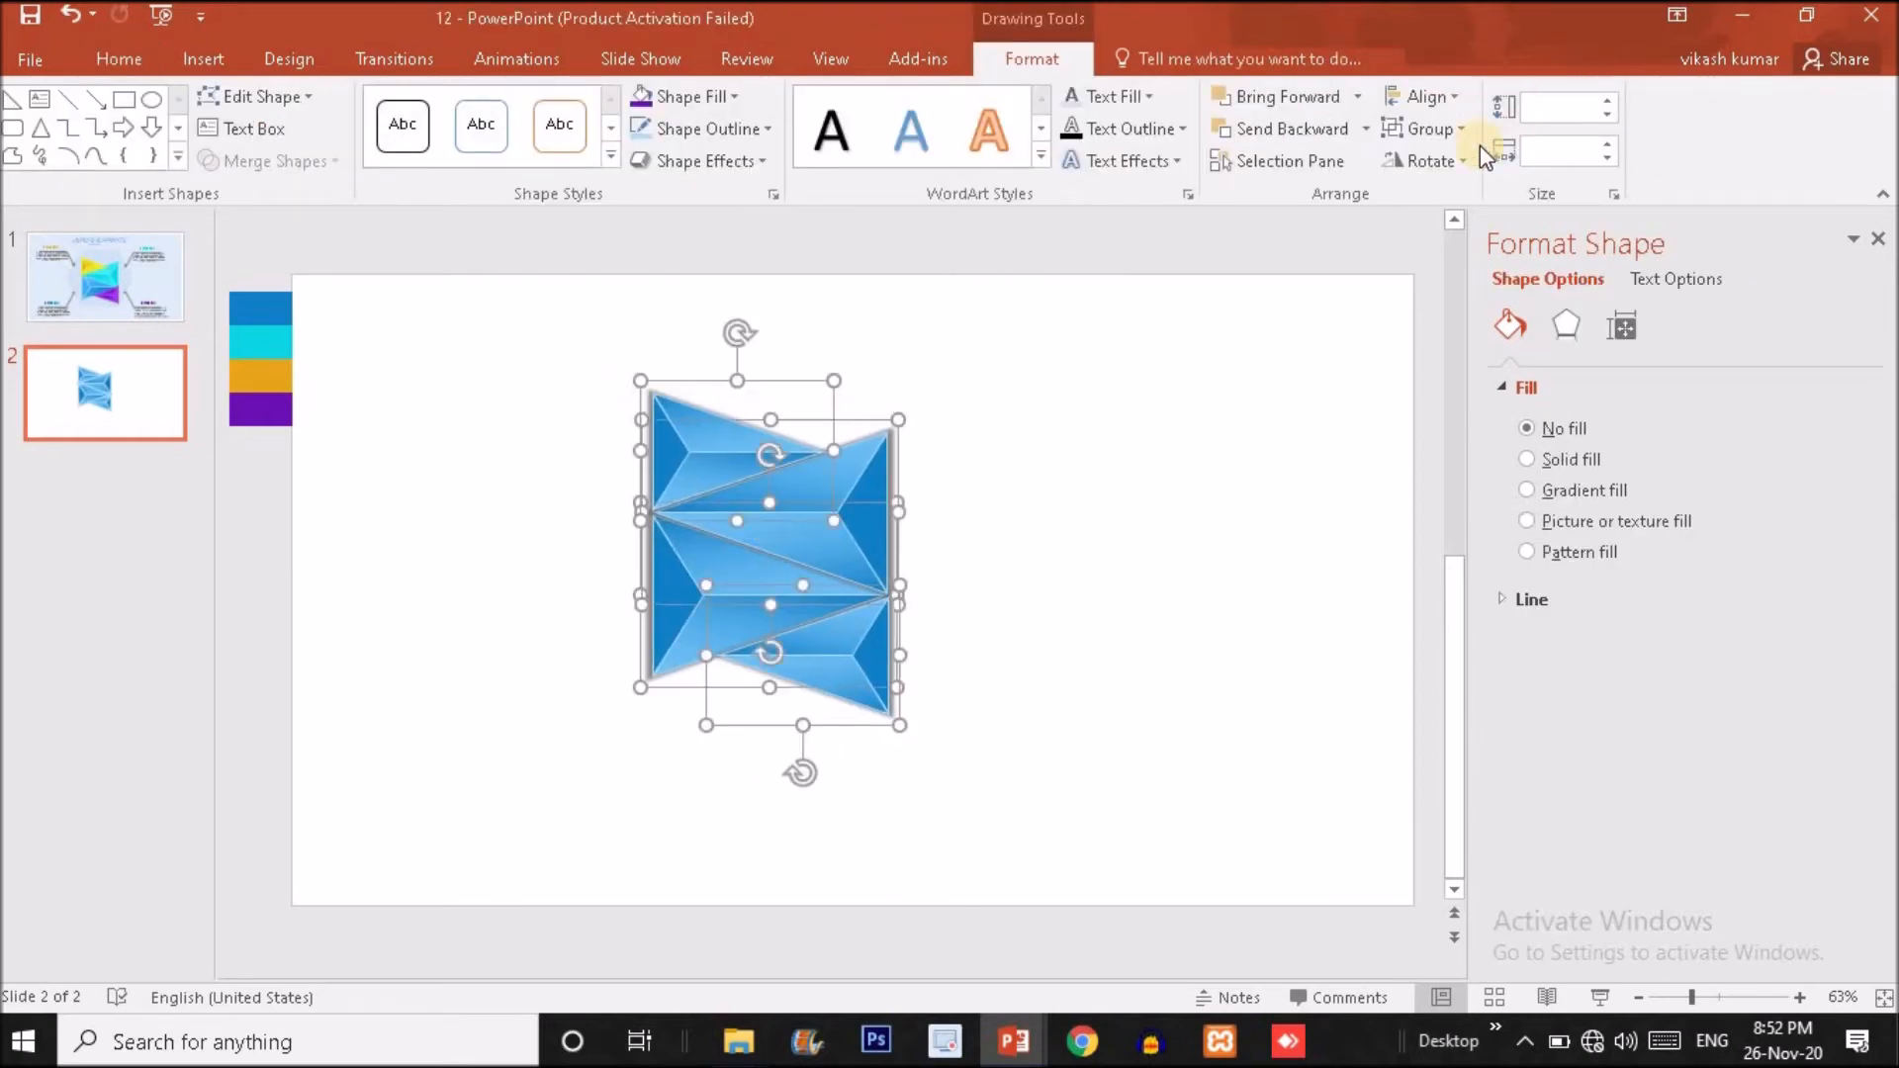
click(1430, 95)
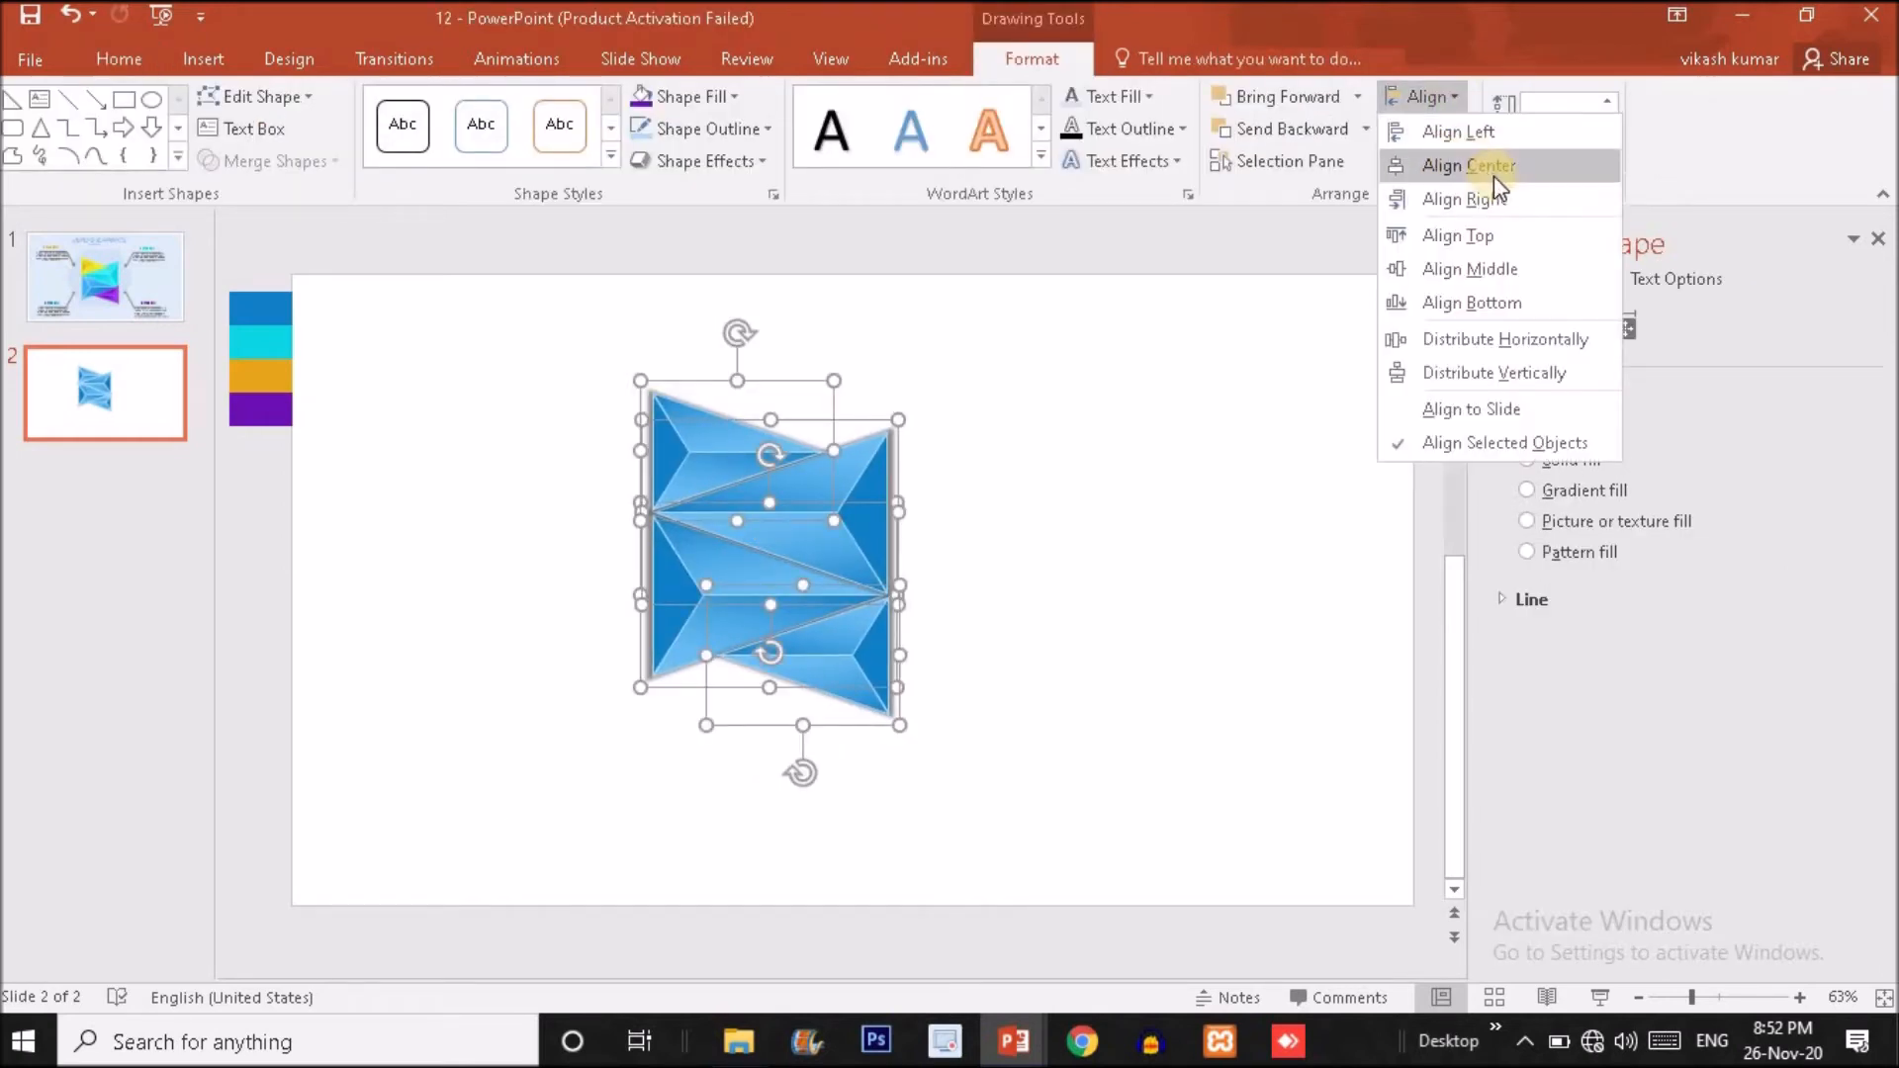
click(1497, 170)
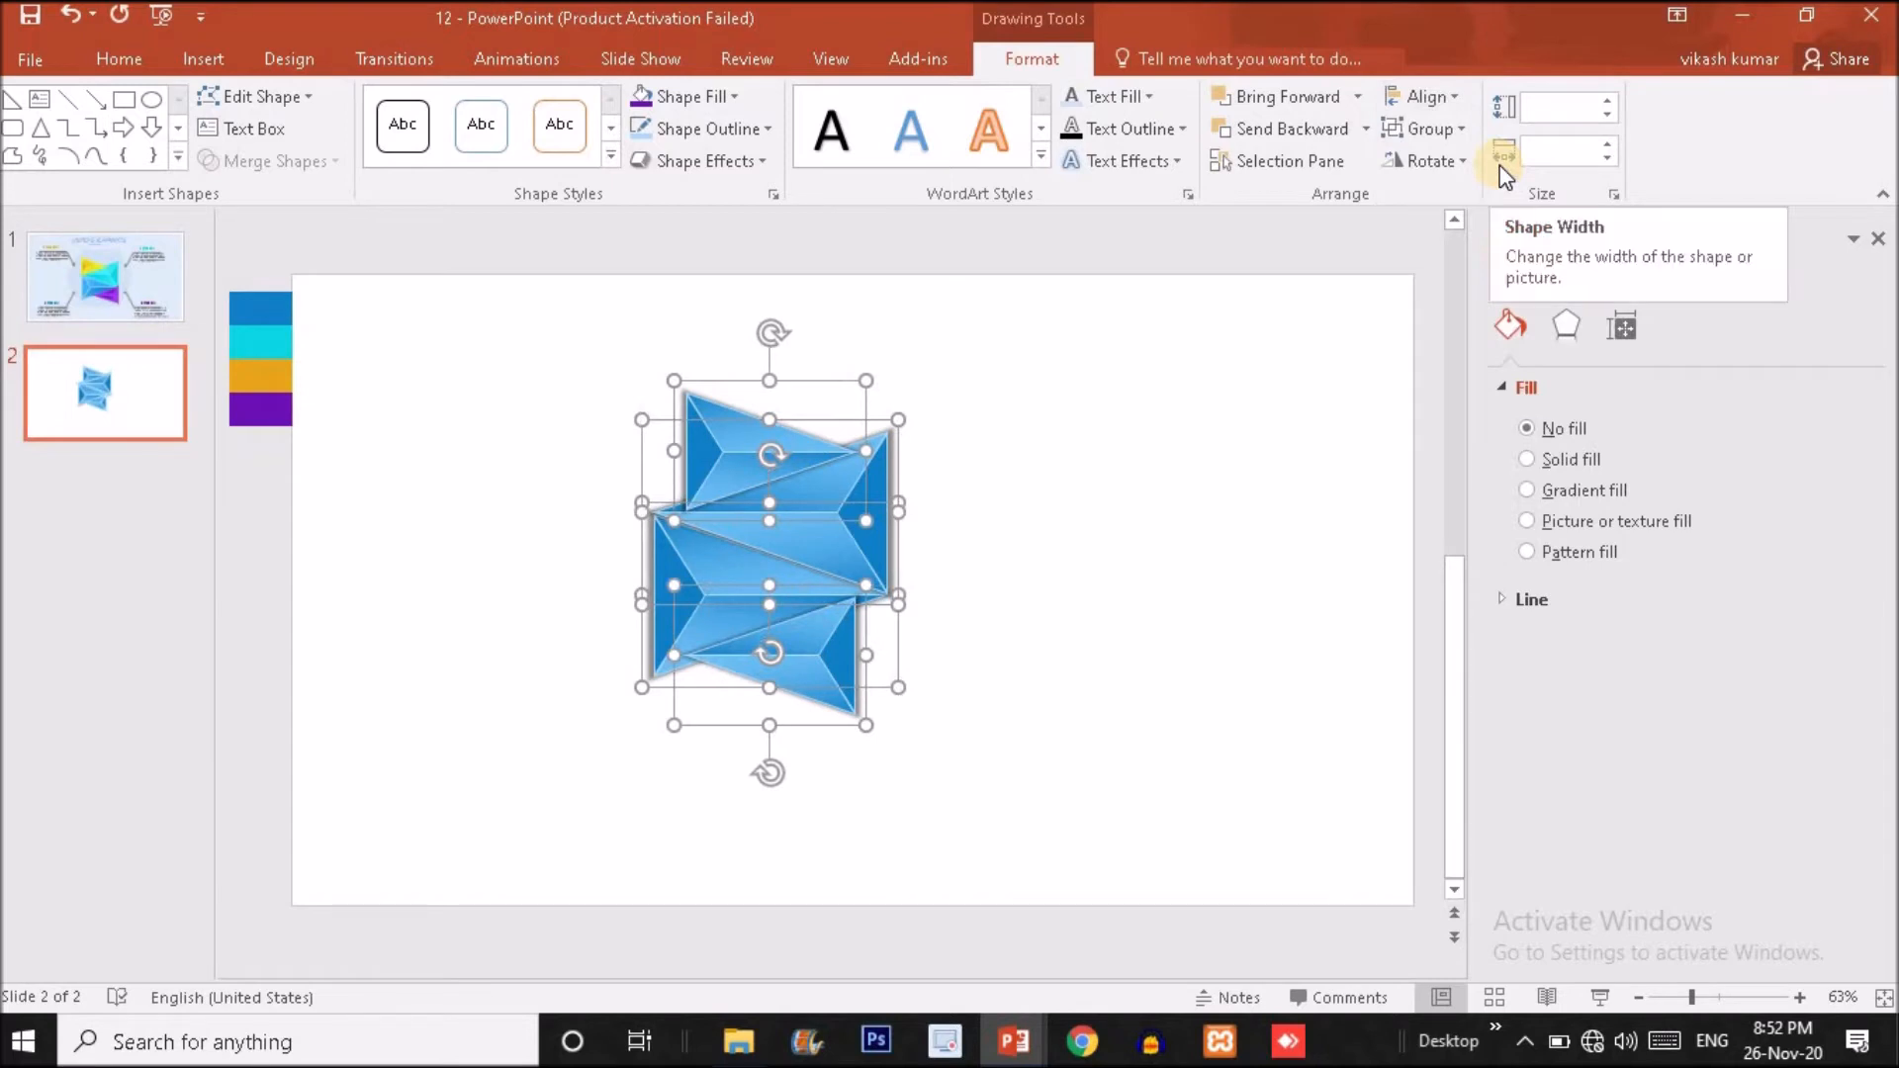
- Undo the last centre alignment and group the four stacked triangles into one object
key(ctrl+z)
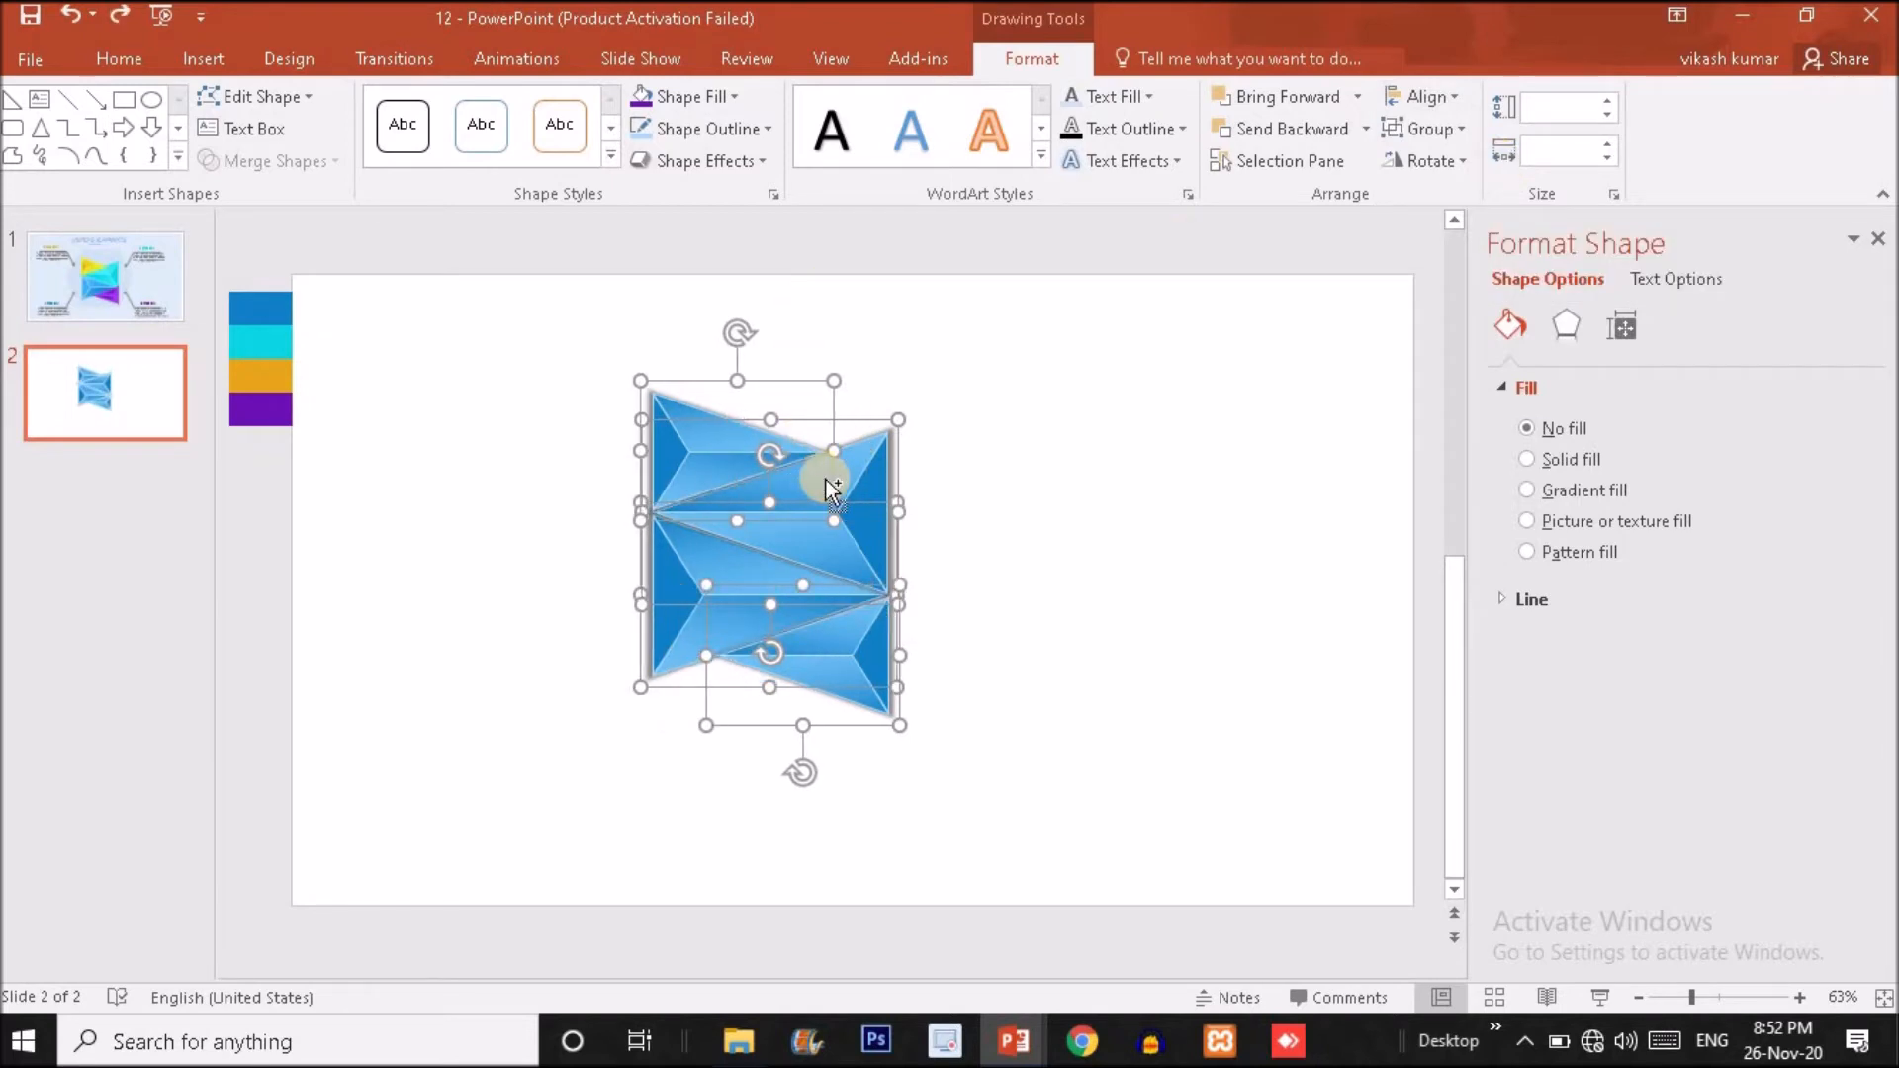
key(ctrl+g)
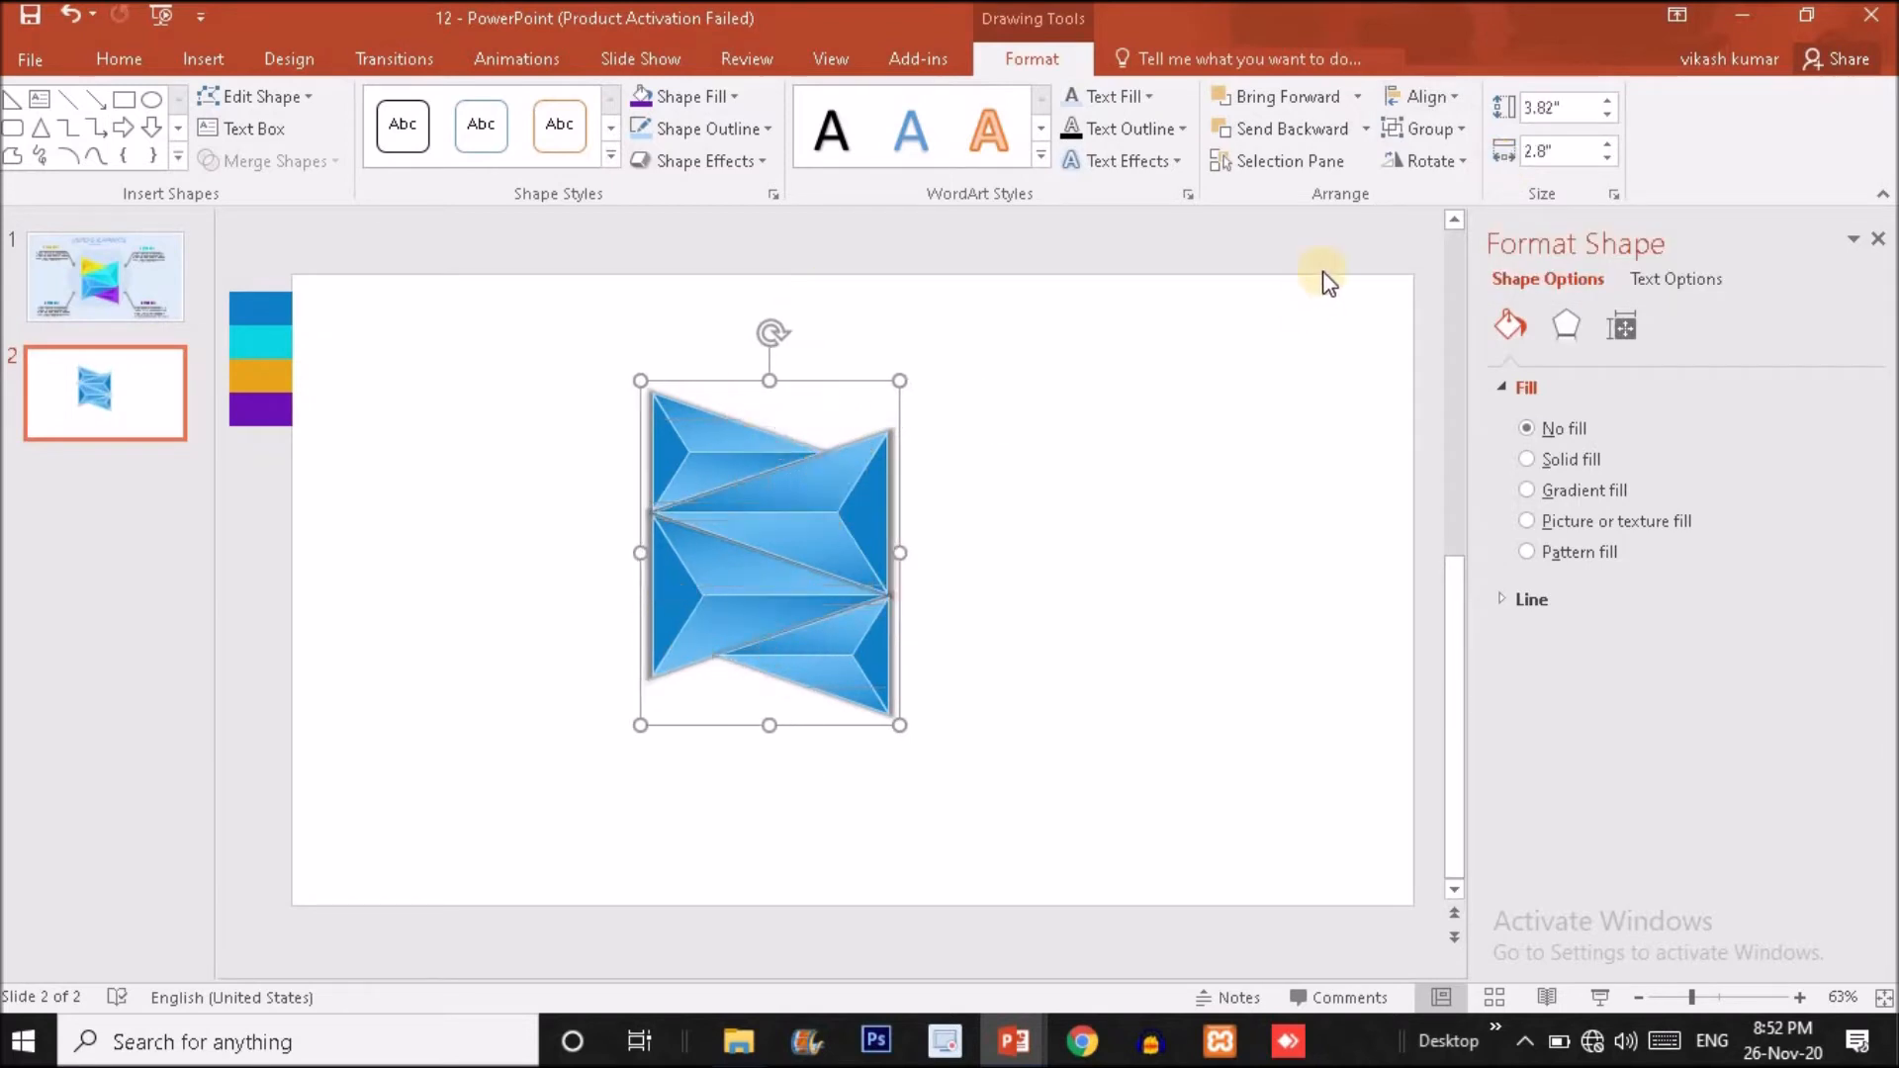
- Centre the grouped triangle stack on the slide both horizontally and vertically with Align Center and Align Middle
click(1446, 99)
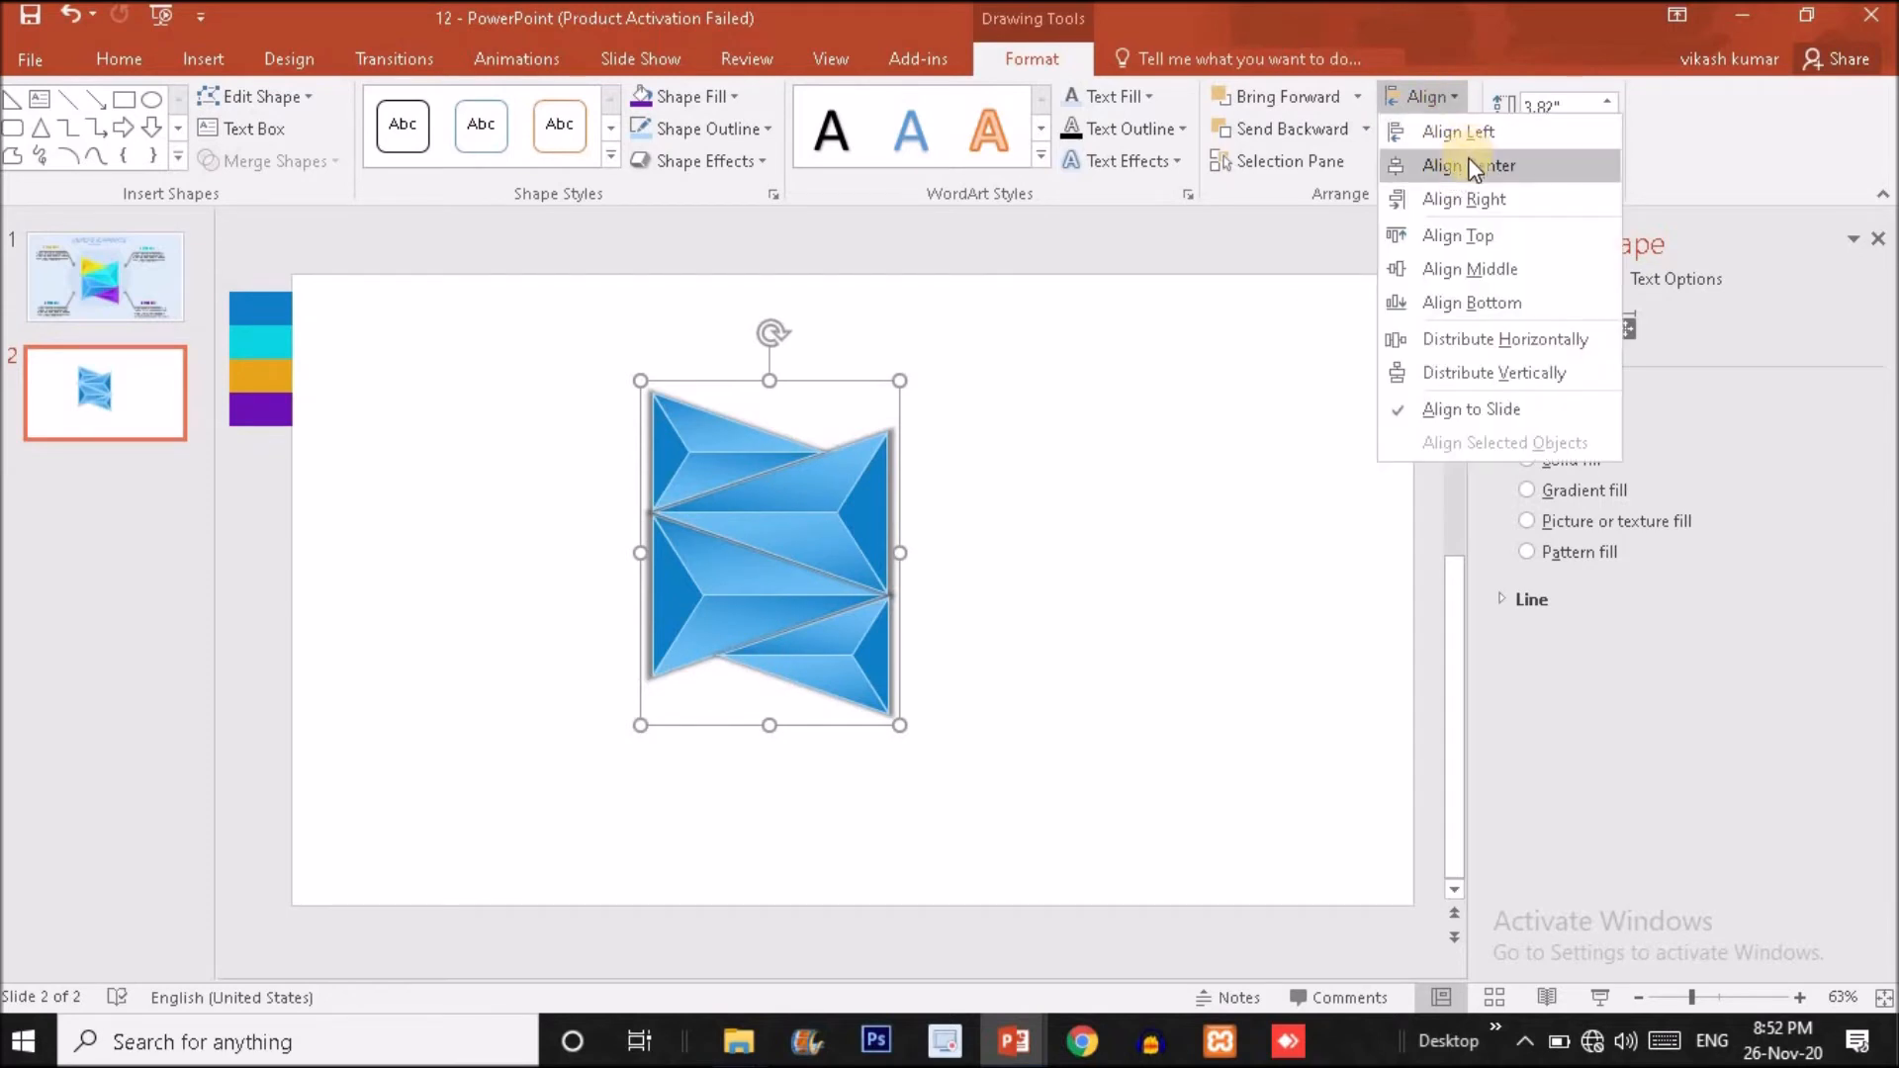
click(1474, 167)
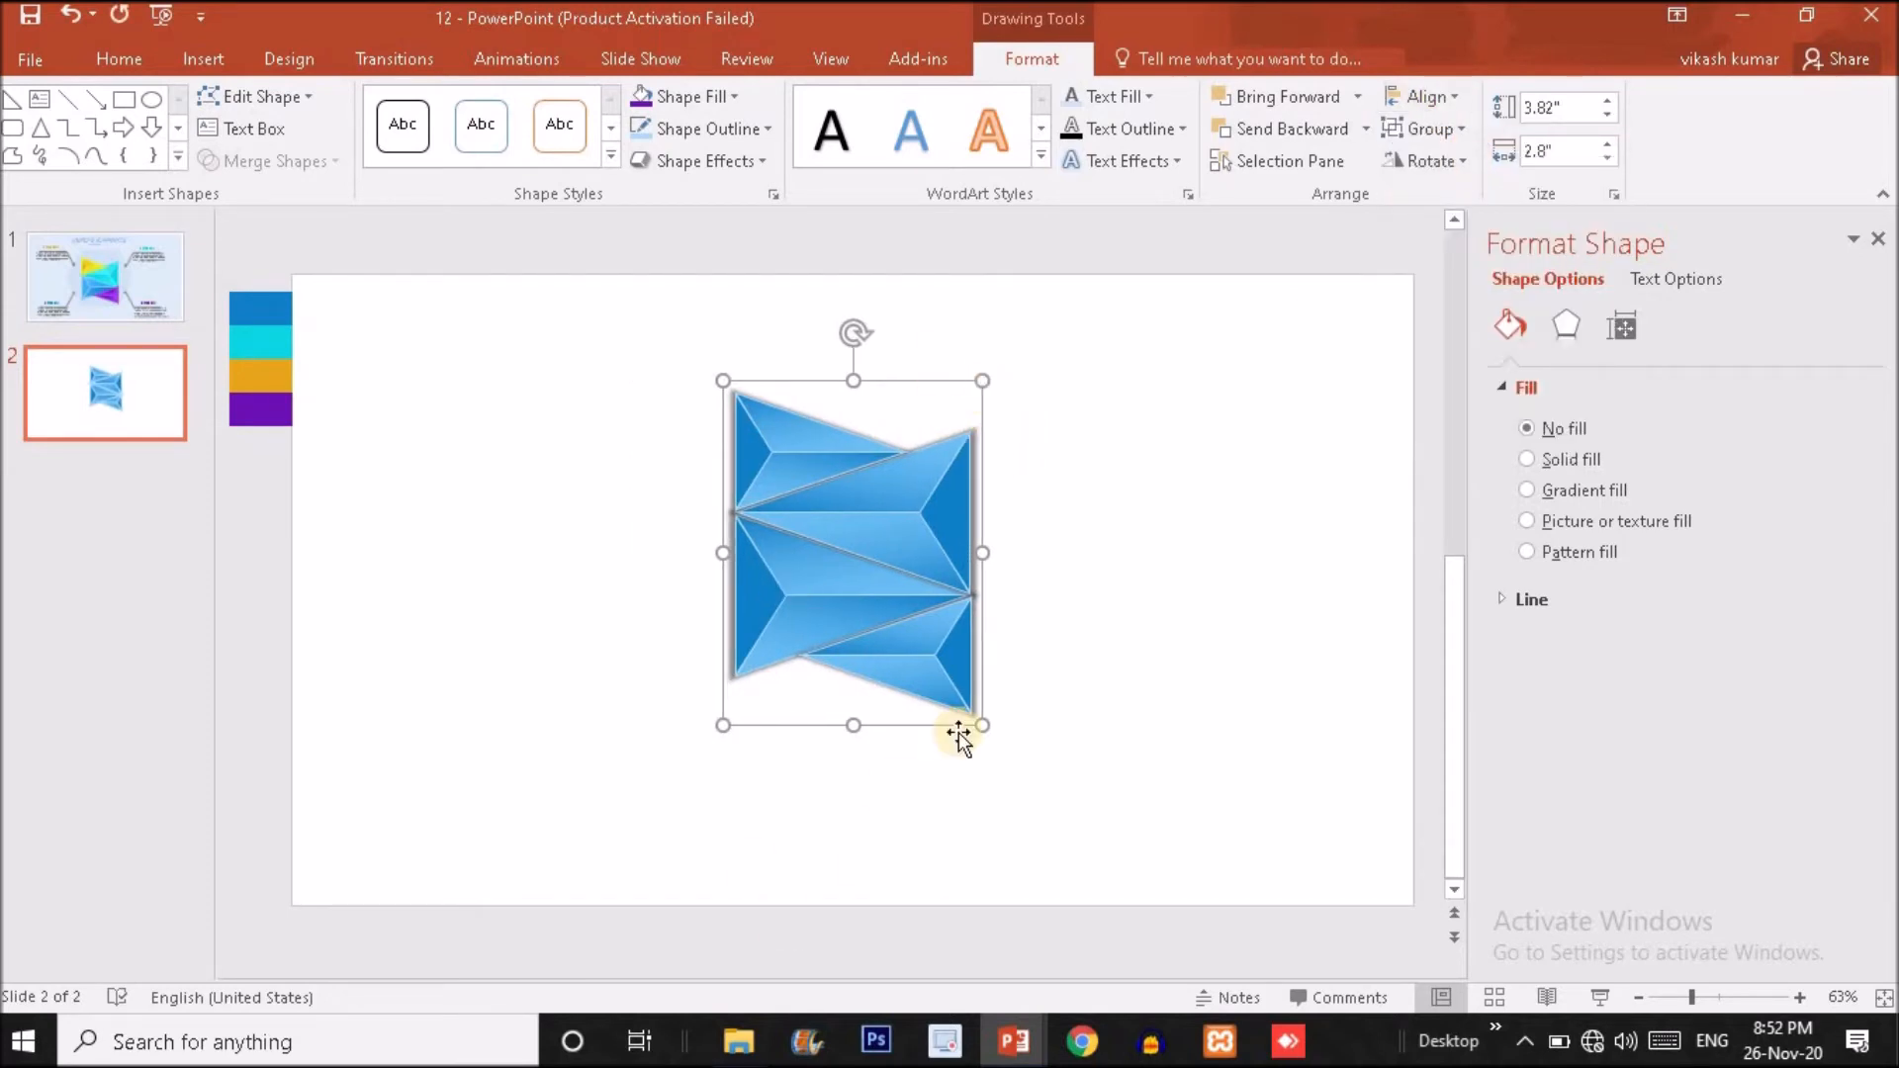
click(1423, 106)
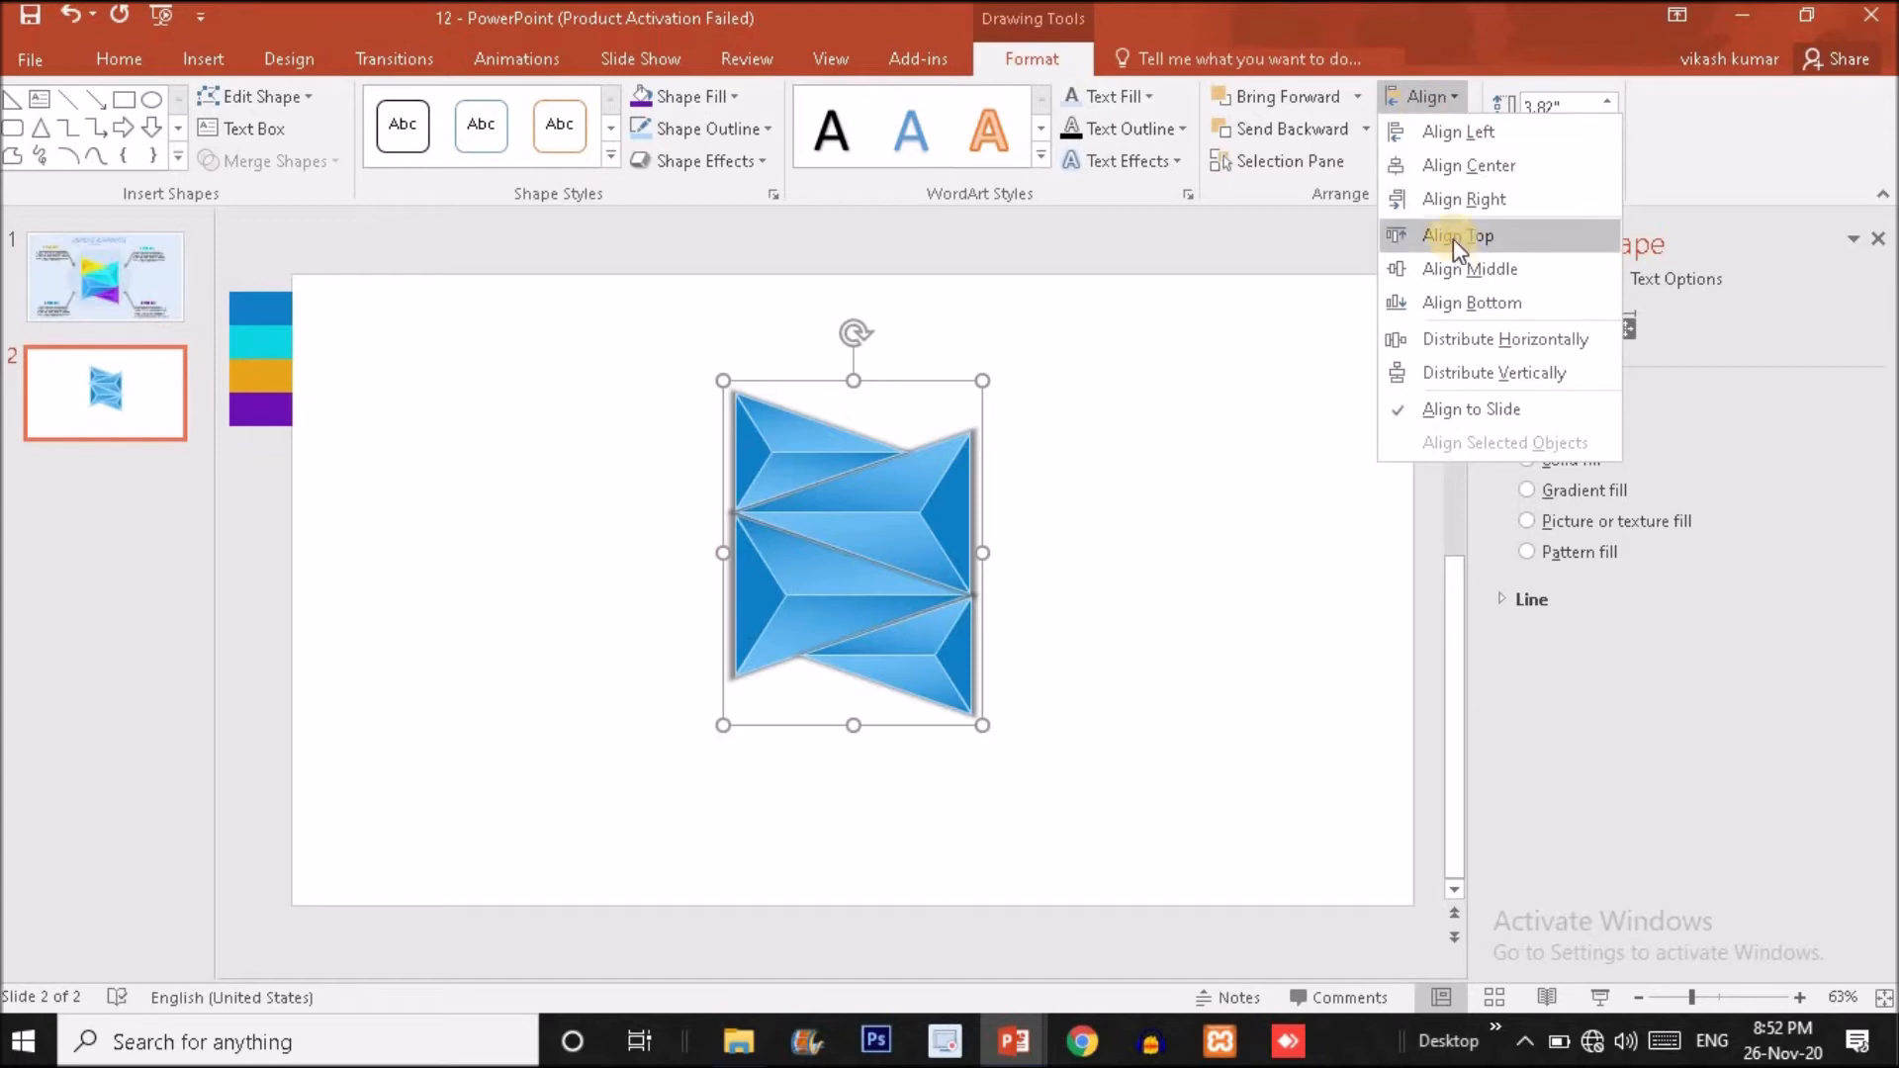
click(1458, 267)
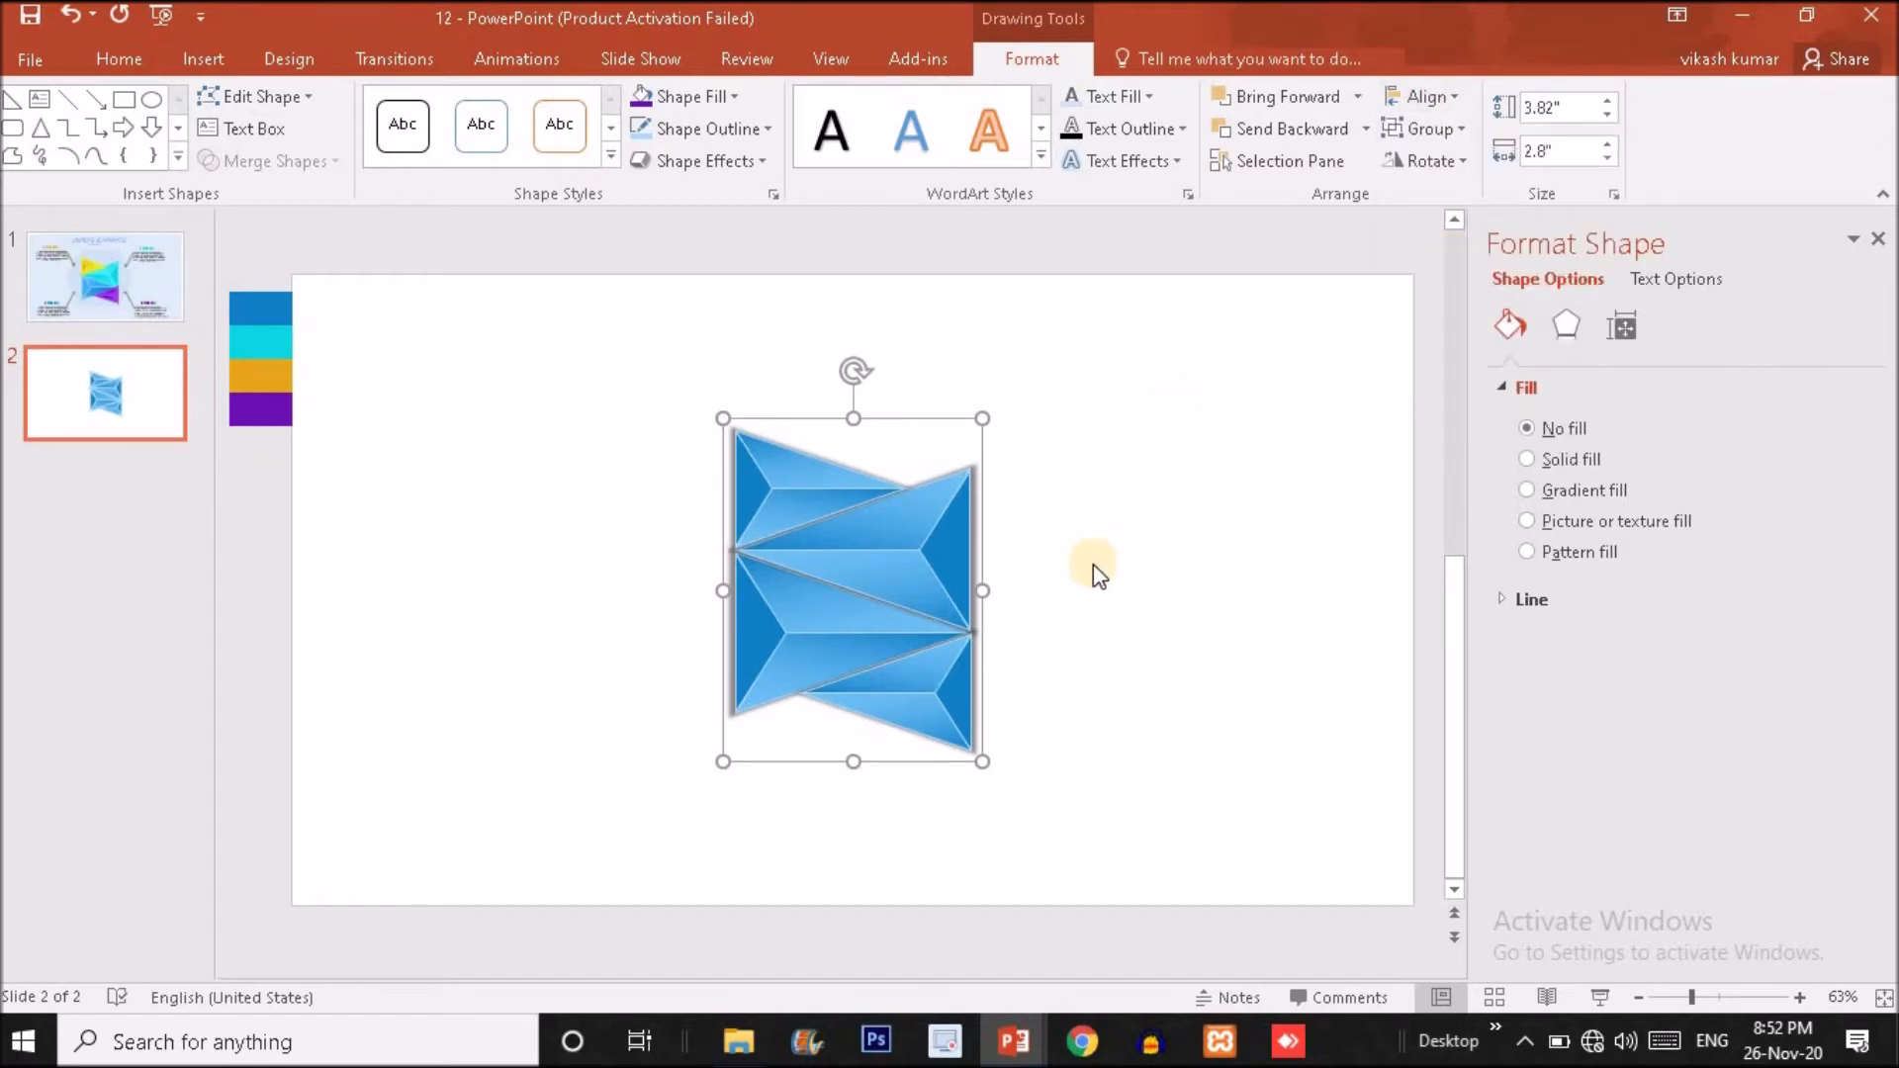
- Open the gallery of shapes for inserting a new shape on slide 2
click(202, 57)
click(467, 146)
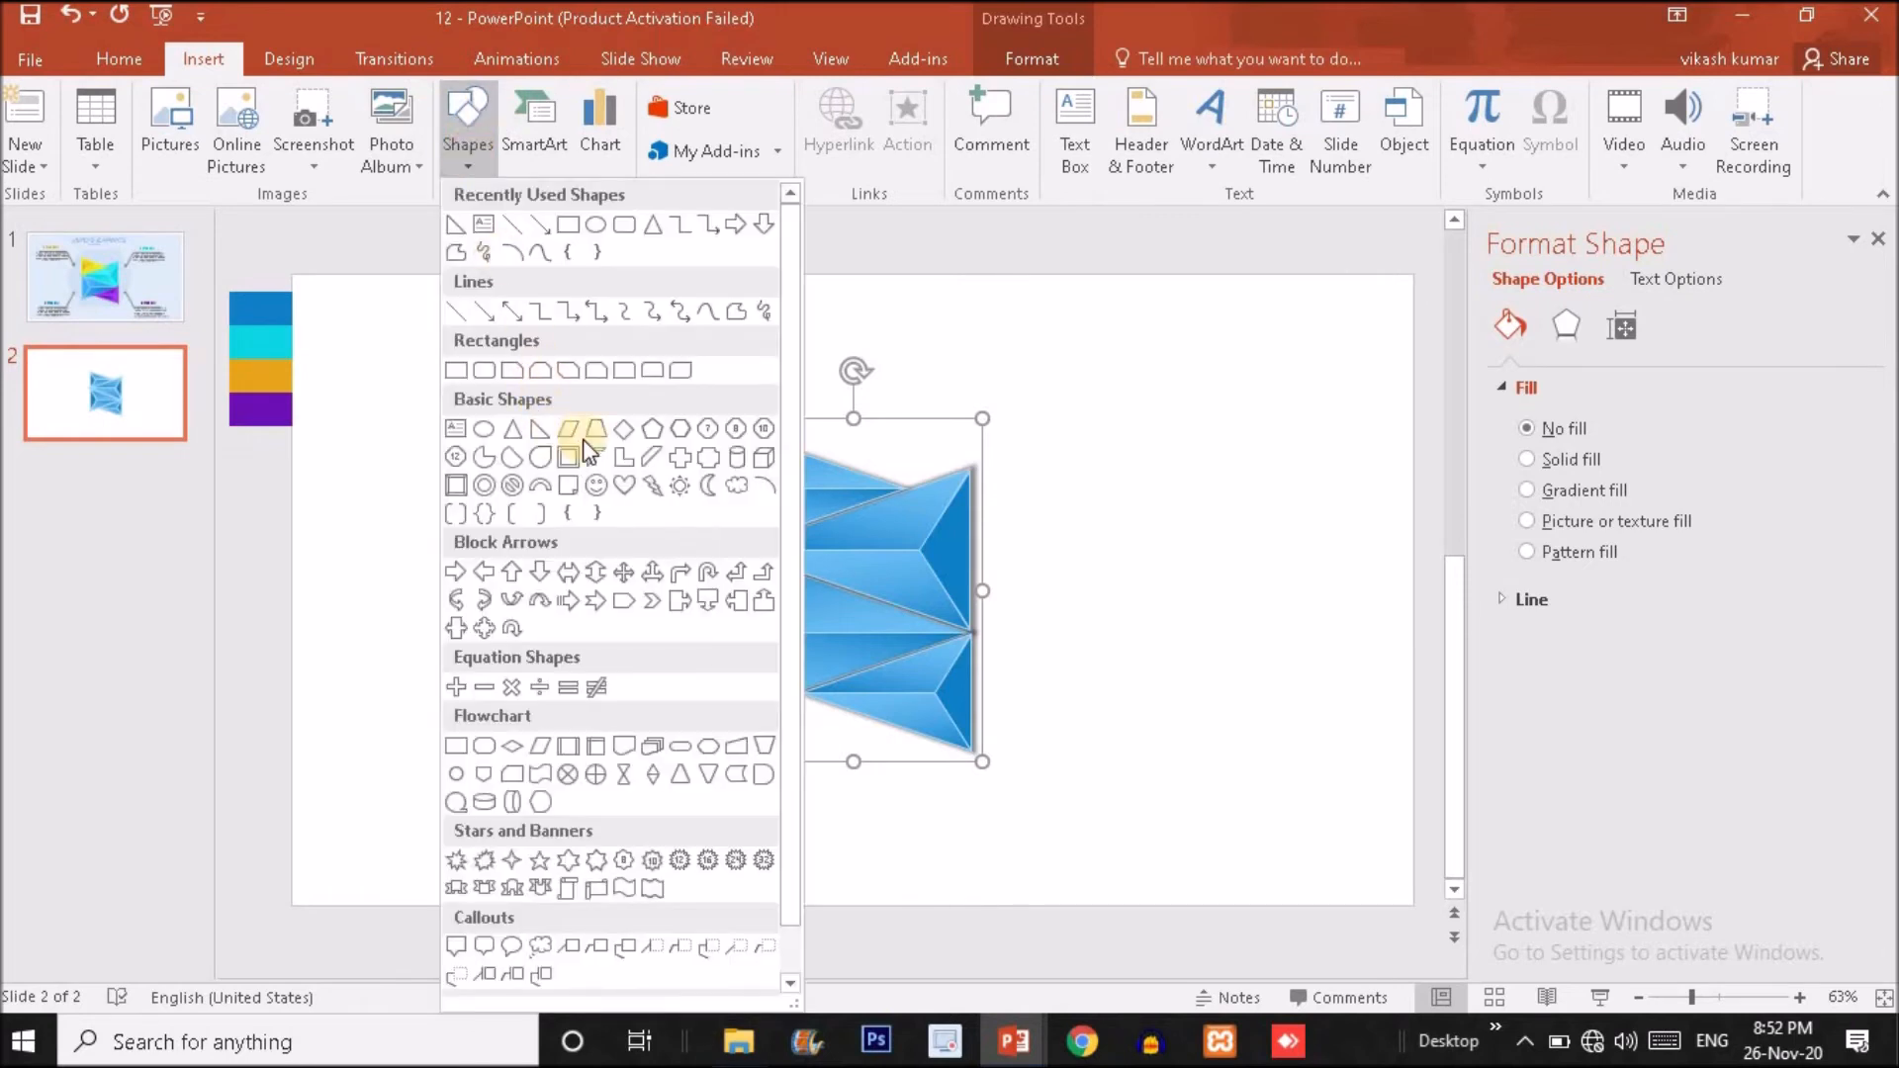